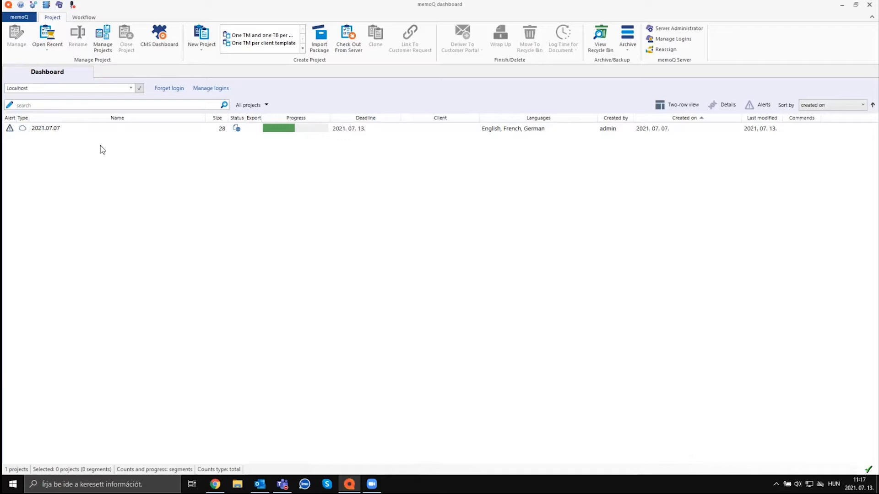
left_click(79, 129)
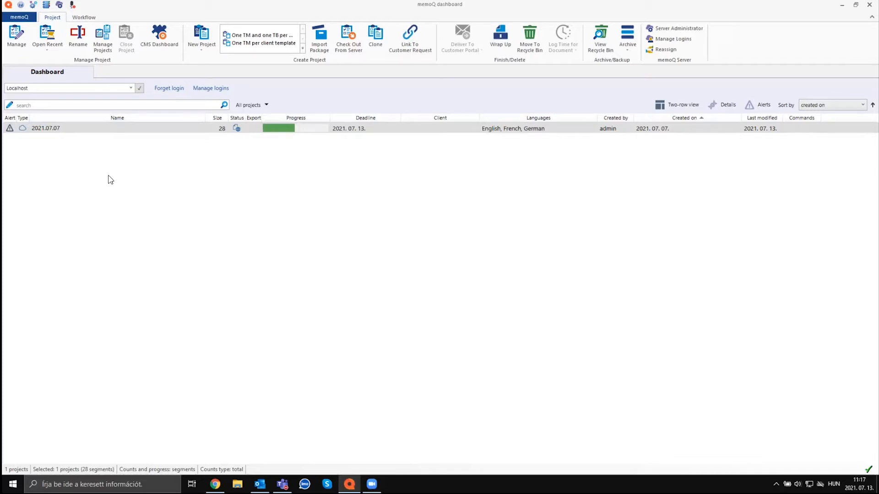
left_click(202, 51)
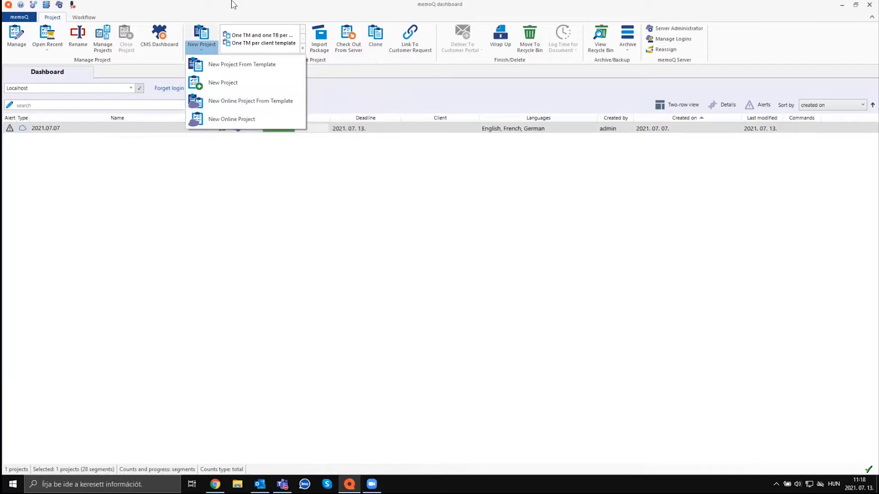
left_click(209, 4)
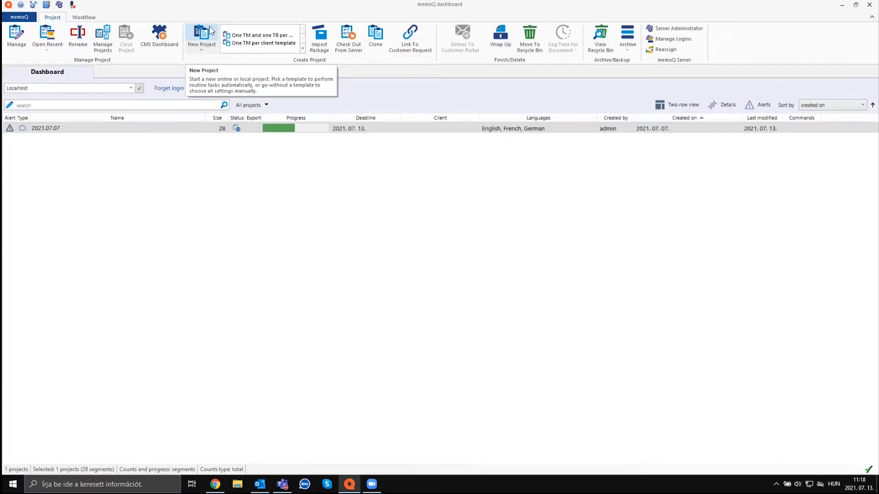
Start a new online project without a template and name it 2021.07.13.
left_click(210, 44)
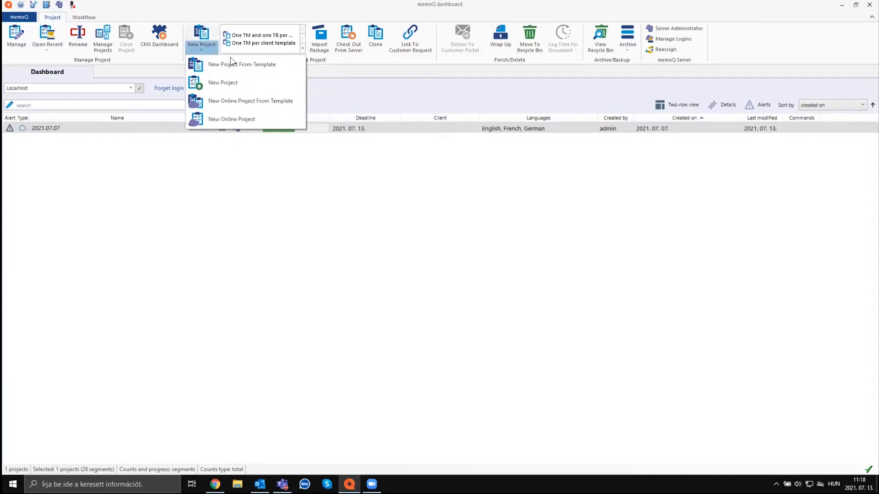
left_click(264, 119)
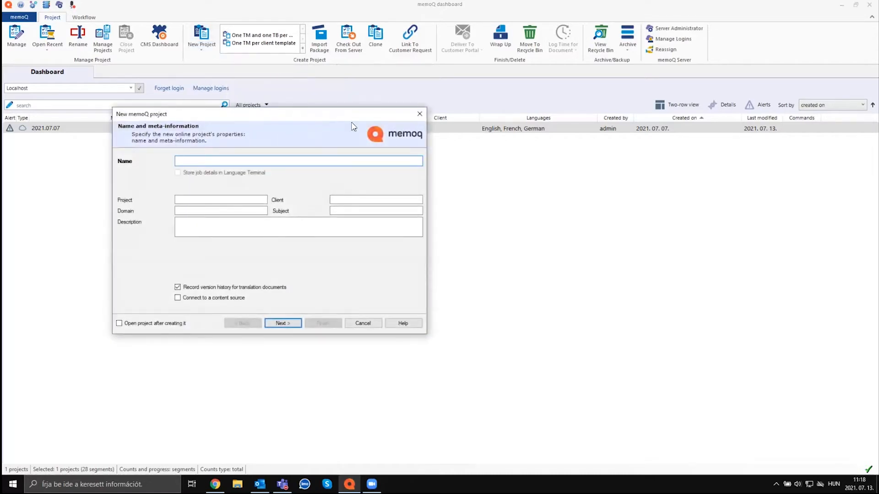
left_click_drag(237, 116, 361, 127)
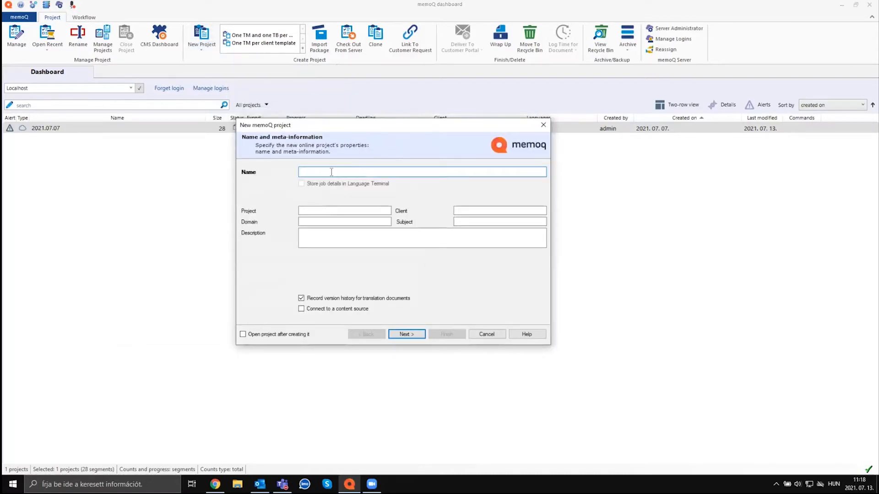
type("2021.07.13")
left_click(457, 210)
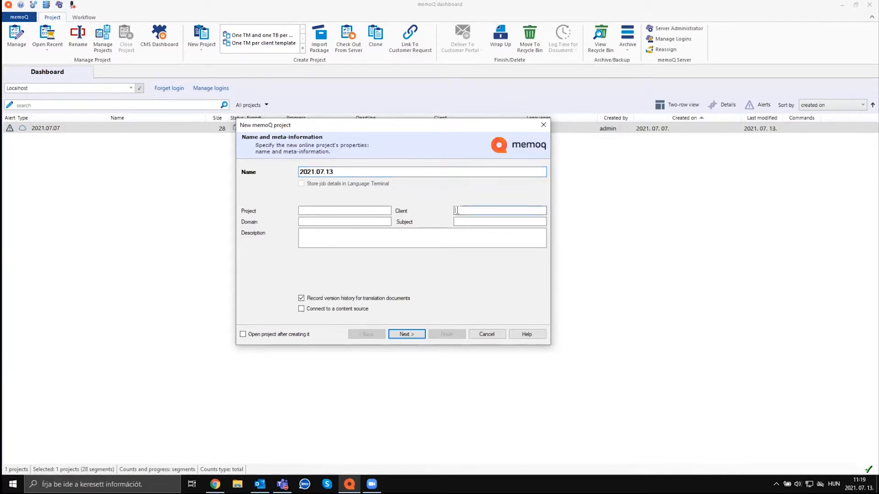
type("emoQ_marketing")
left_click_drag(510, 211, 369, 210)
key("BackSpace")
Proceed to the new project's language settings and set the source language to English.
left_click(406, 334)
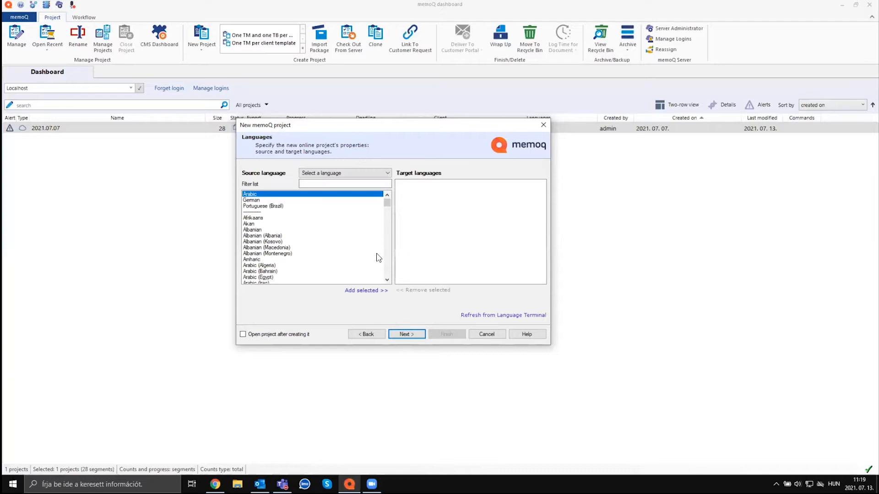
left_click(319, 172)
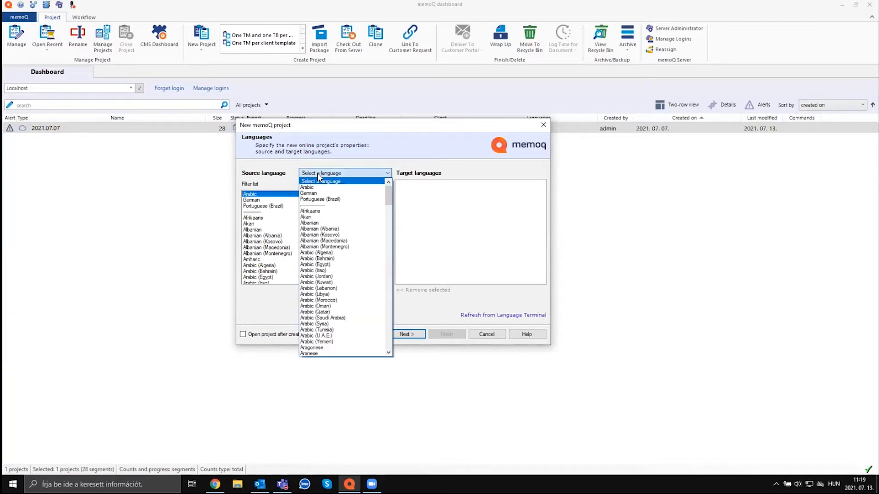
key("n")
key("e")
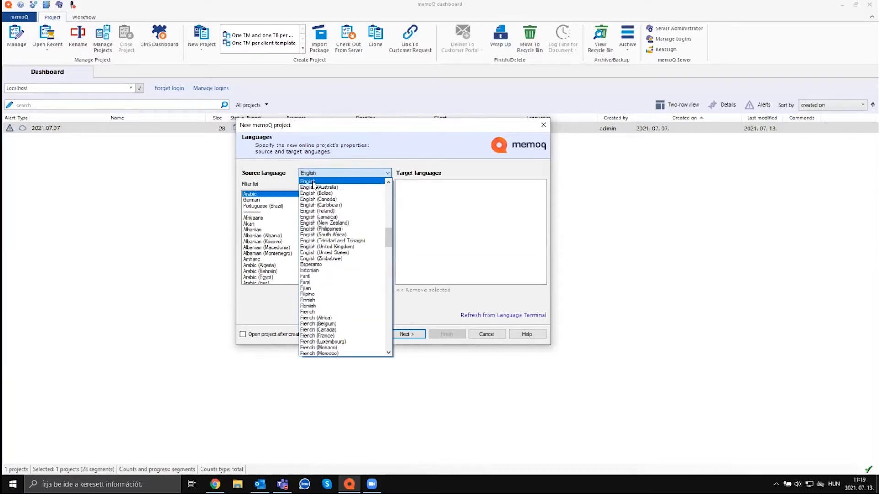
left_click(314, 182)
Add German and French as the project's target languages.
type("ger")
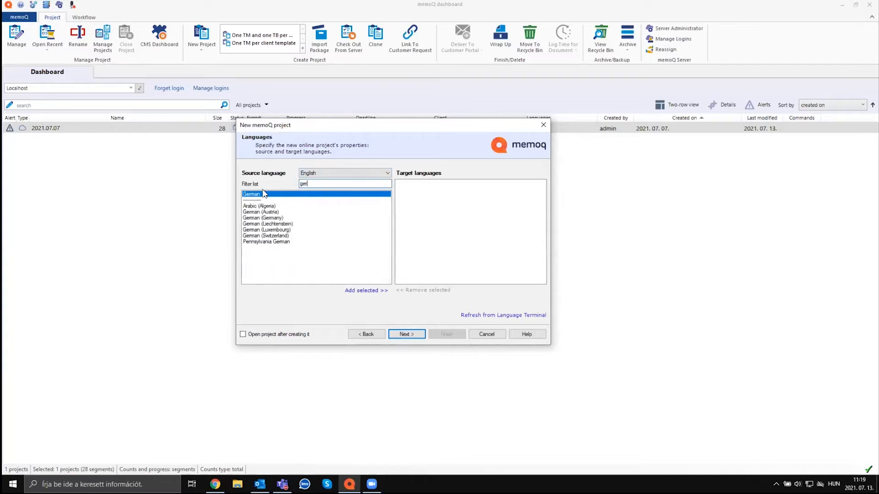
double_click(263, 194)
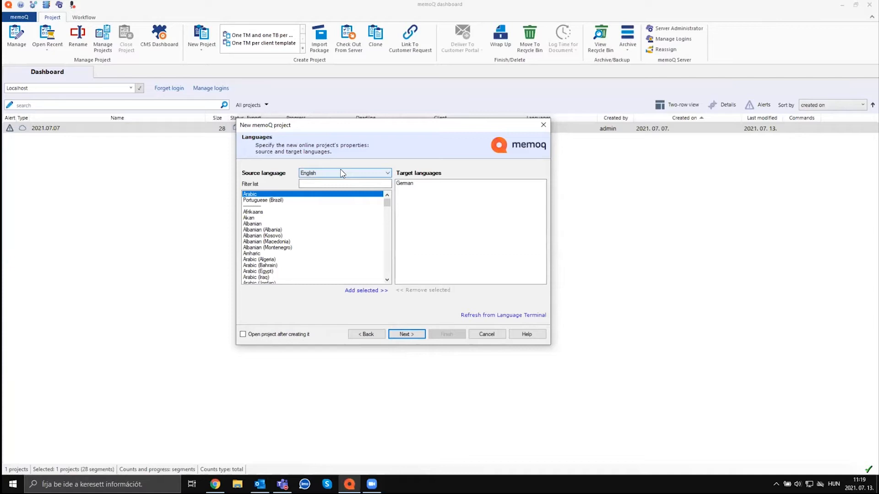
left_click(319, 184)
type("fre")
double_click(275, 194)
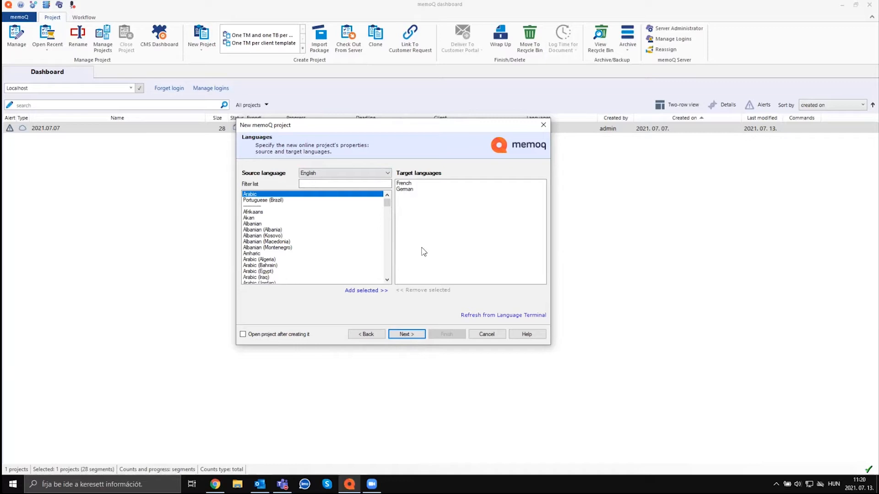
Review the new project's workflow settings and its version history and content source options, ending at the workflow settings.
left_click(416, 335)
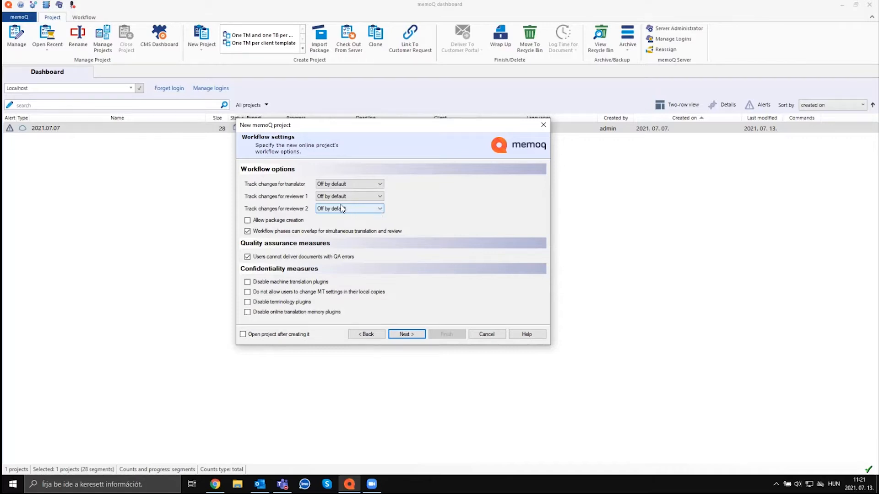
left_click(373, 335)
left_click(371, 336)
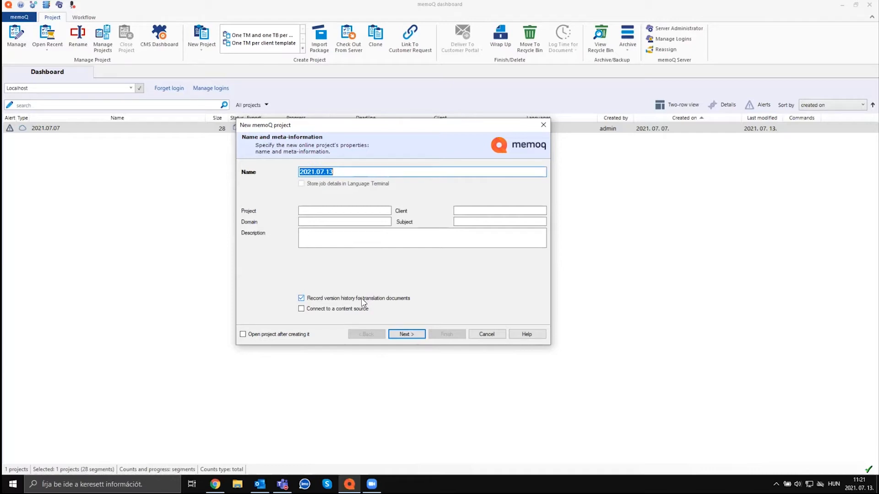
left_click(417, 337)
left_click(406, 335)
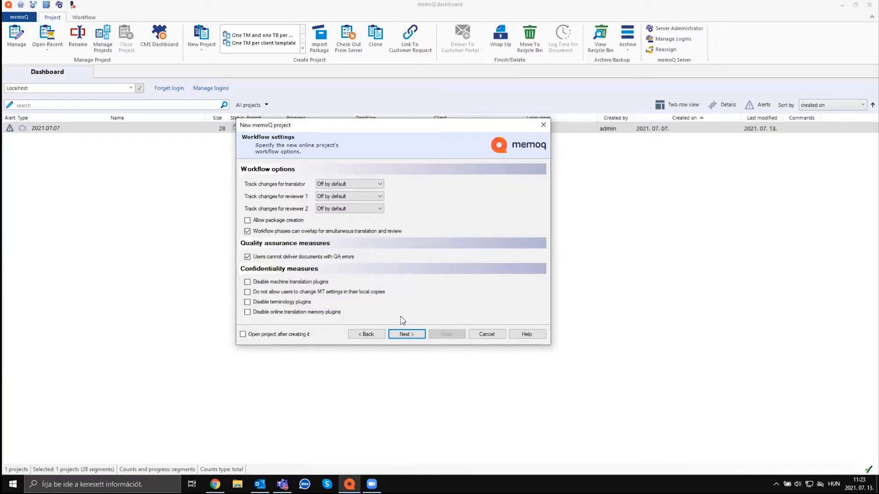
Keep the default workflow, checkout and communication options and finish creating the online project.
left_click(402, 334)
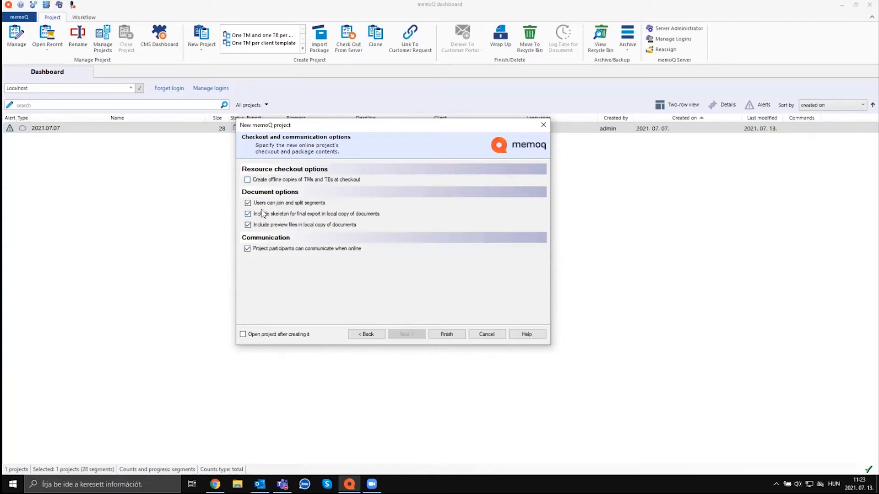
left_click(278, 215)
left_click(367, 333)
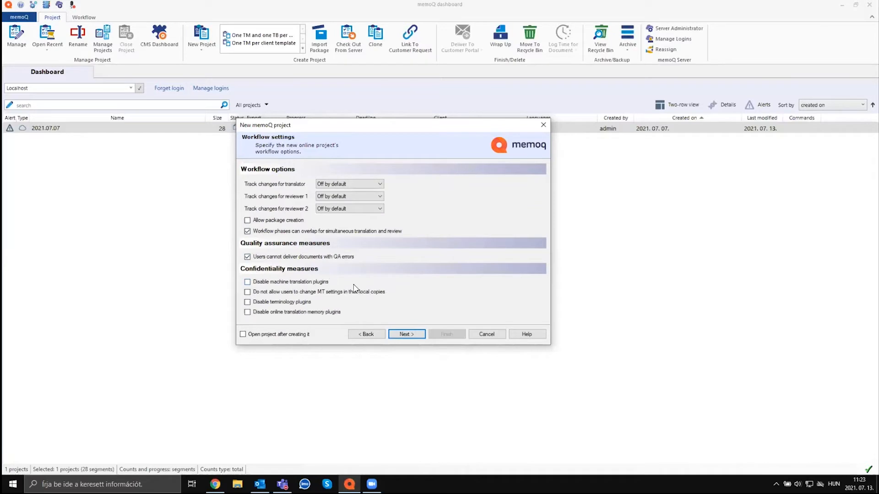
left_click(404, 333)
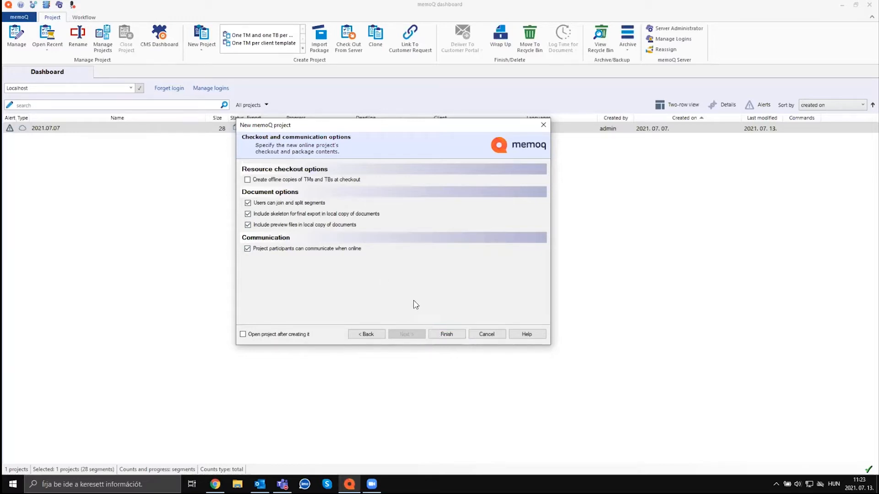
left_click(439, 335)
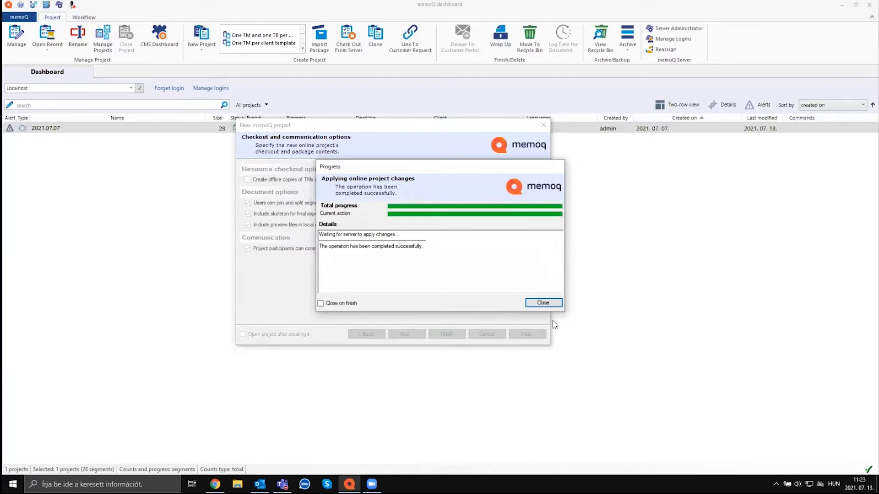
left_click(544, 303)
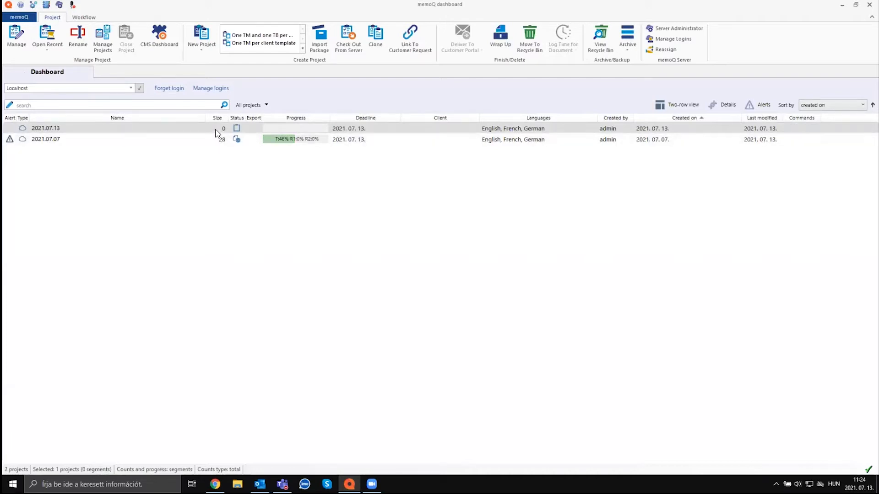
Base the dashboard's project progress and size counts on words.
right_click(192, 130)
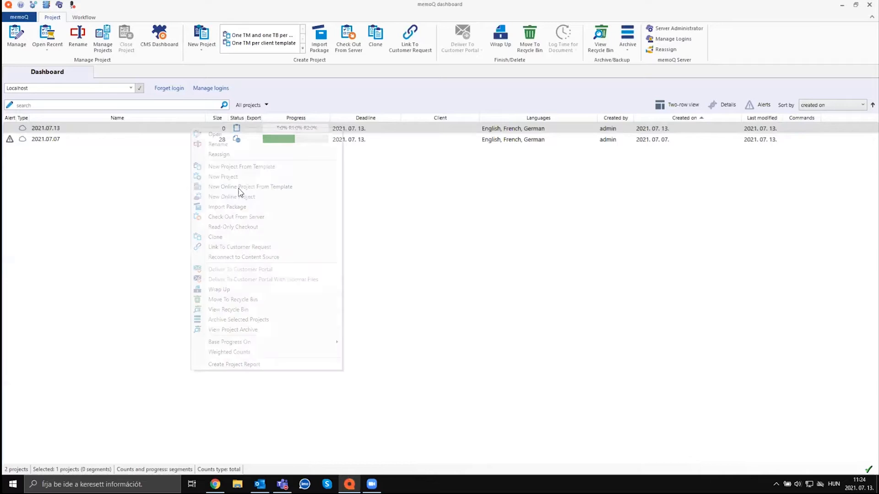
left_click(163, 192)
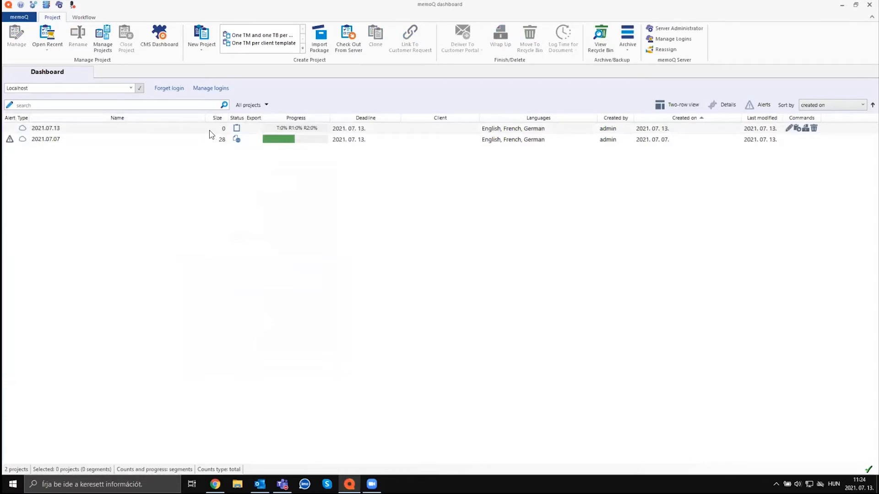
right_click(163, 130)
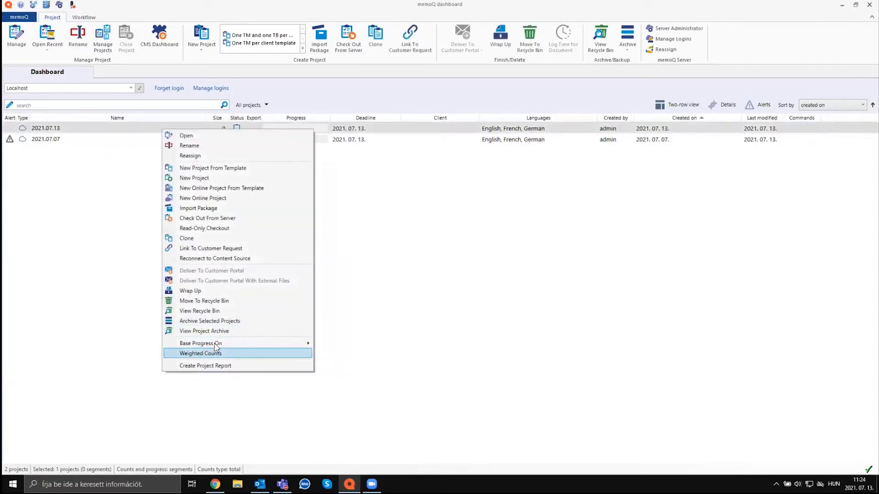
mouse_move(201, 344)
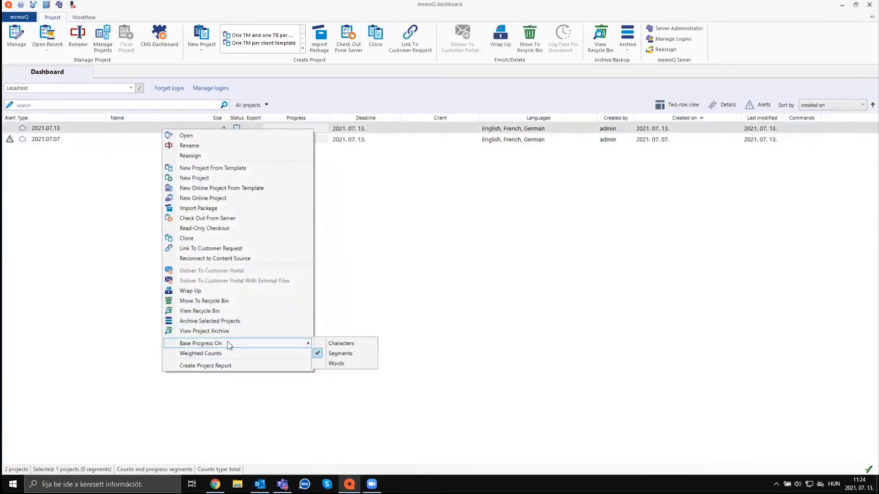
left_click(357, 366)
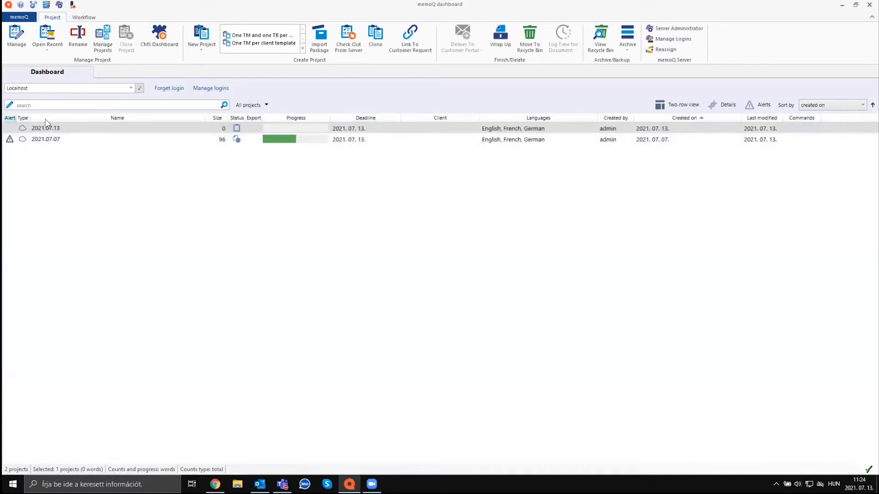
right_click(414, 119)
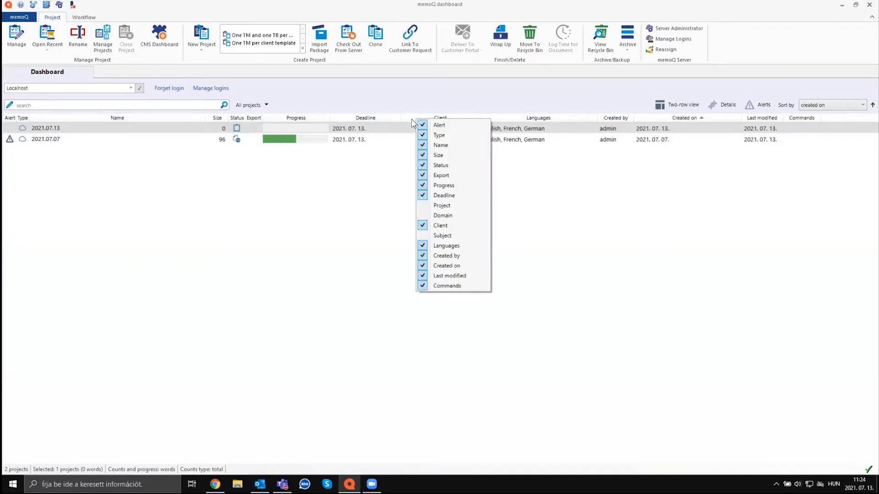
left_click(293, 191)
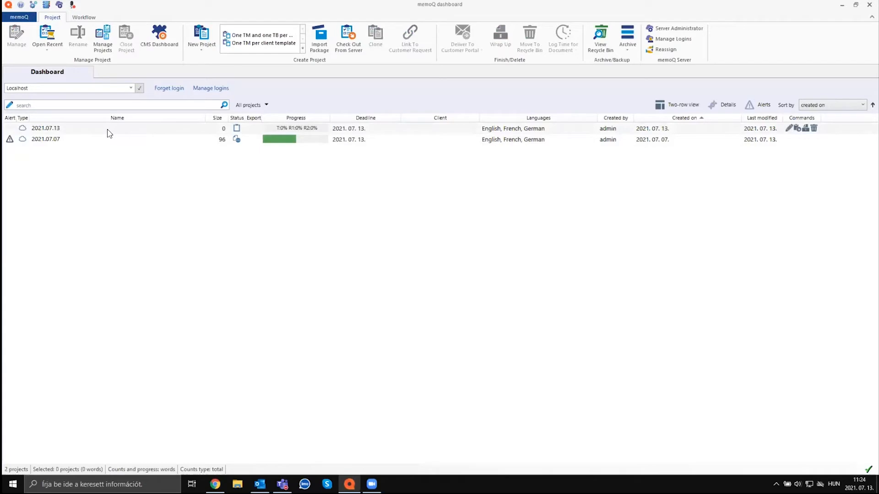
right_click(80, 139)
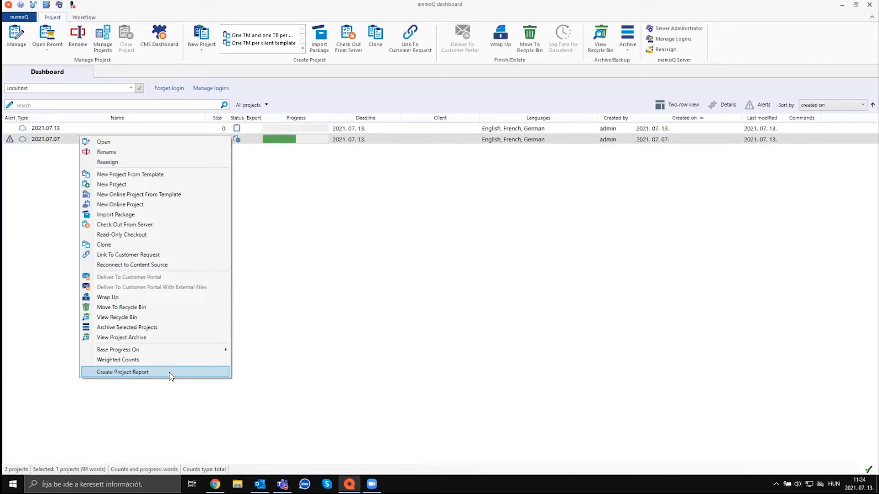
left_click(325, 277)
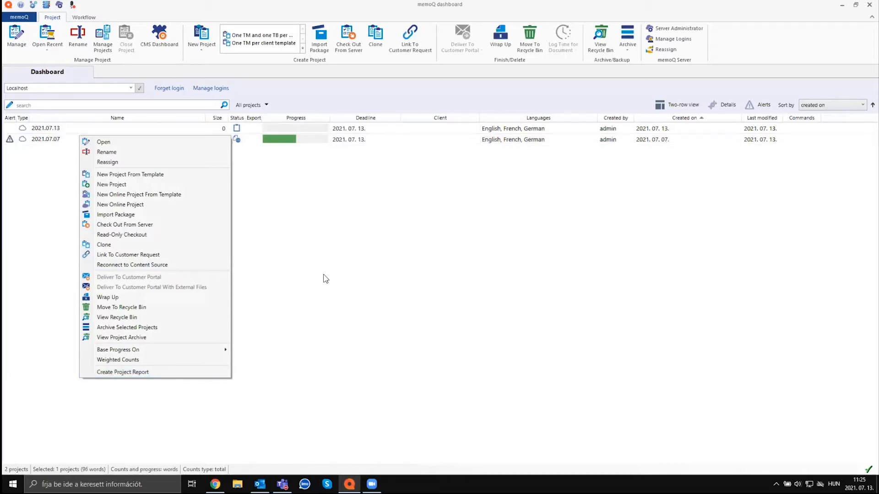
Open the 2021.07.13 and 2021.07.07 online projects in separate windows and return to the 2021.07.13 project.
left_click(64, 128)
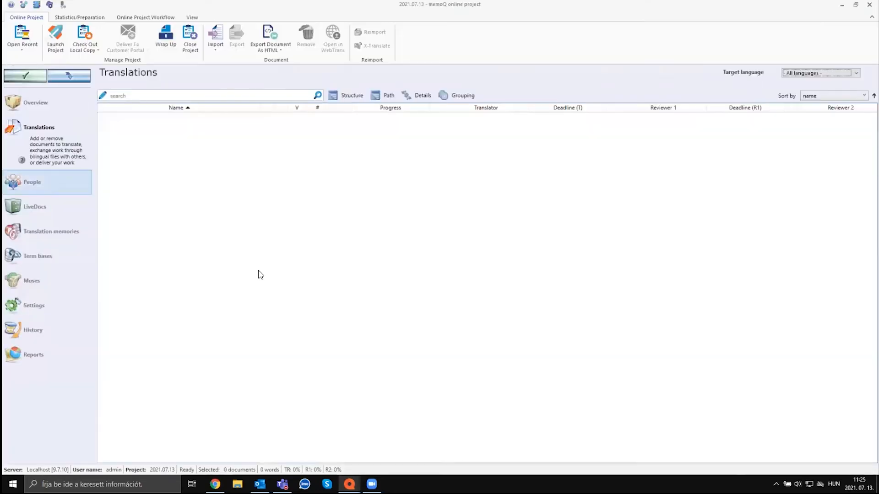
mouse_move(350, 484)
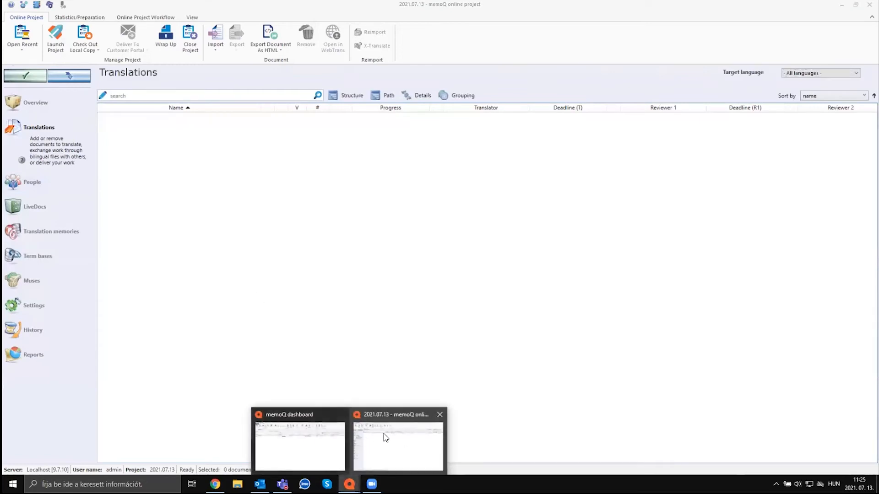
left_click(300, 446)
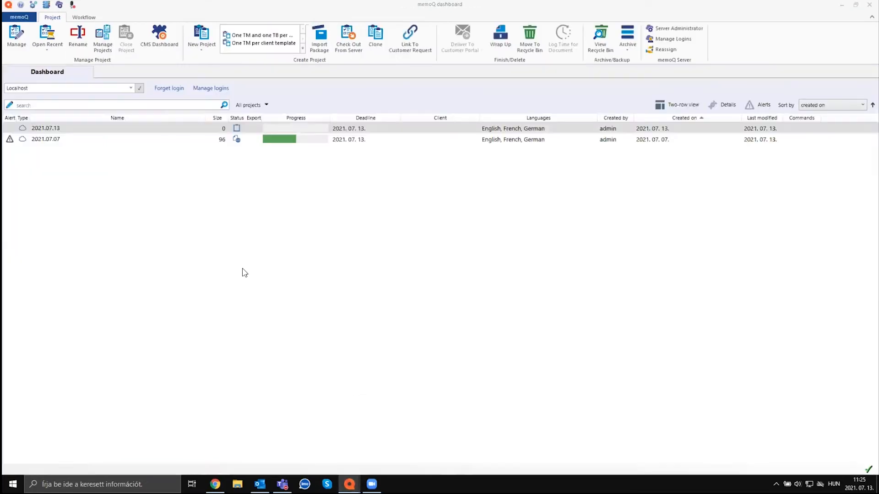
left_click(64, 139)
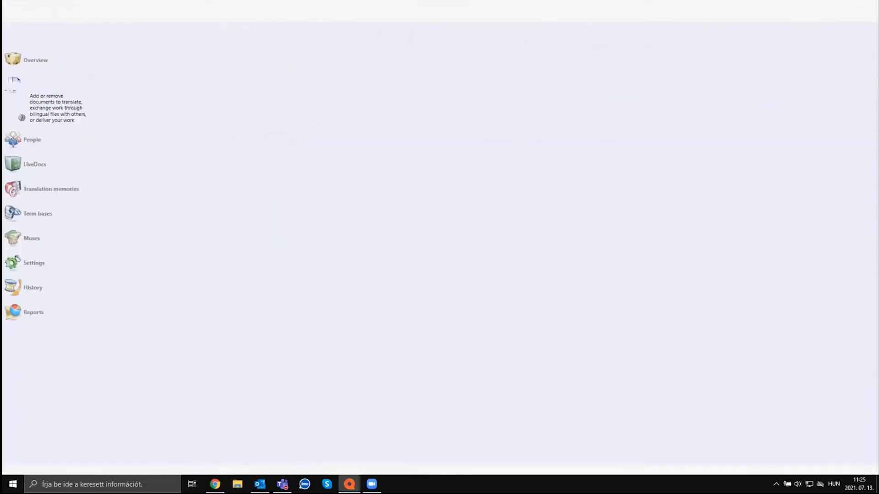
mouse_move(349, 484)
left_click(351, 458)
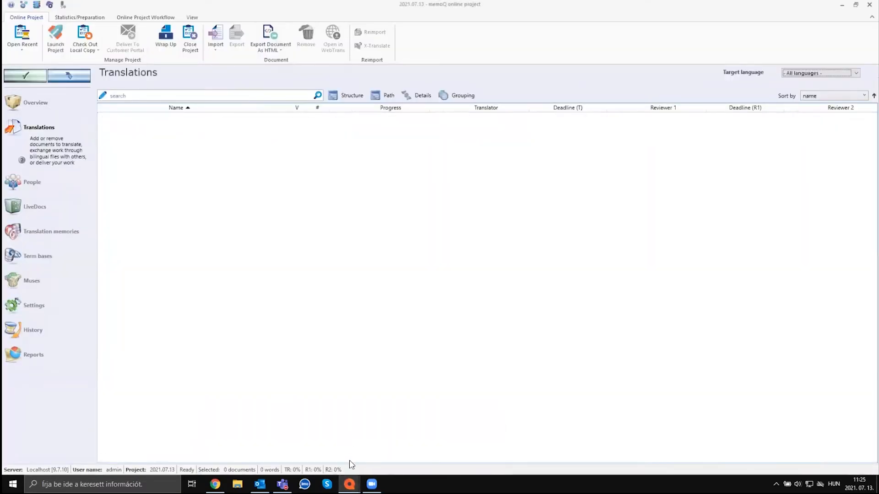
Import Technical description_en.docx from the desktop into the 2021.07.13 project's translations for French and German.
left_click(487, 415)
left_click(842, 5)
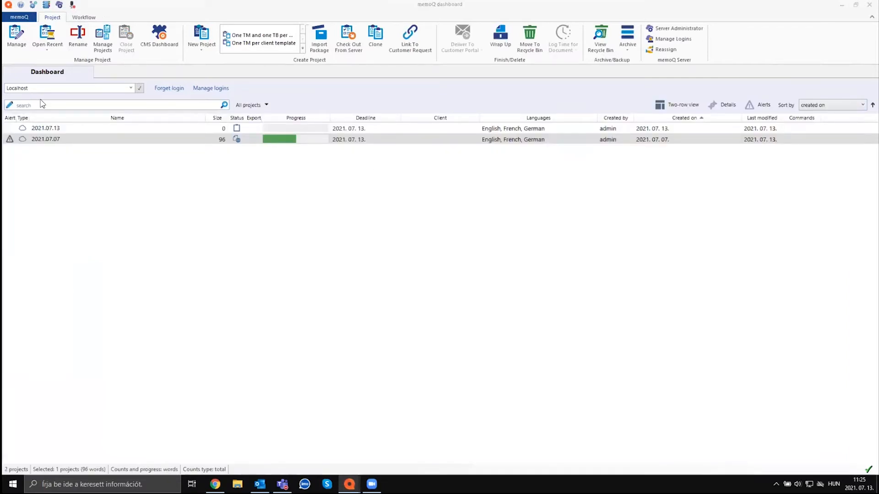
key("super+d")
left_click_drag(22, 66, 325, 259)
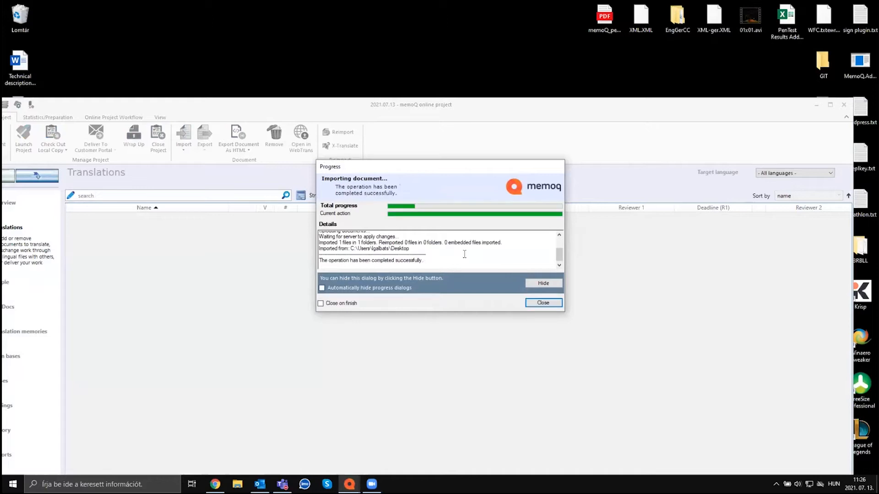
left_click(543, 303)
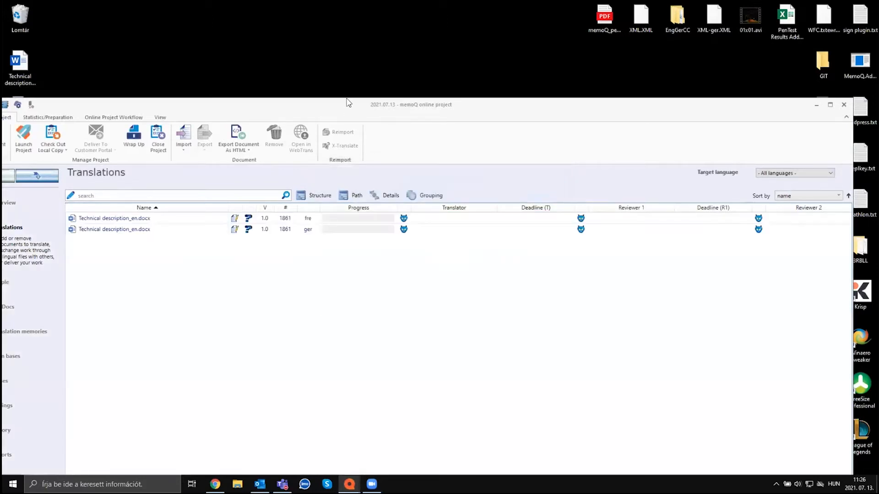
double_click(351, 113)
left_click(160, 130)
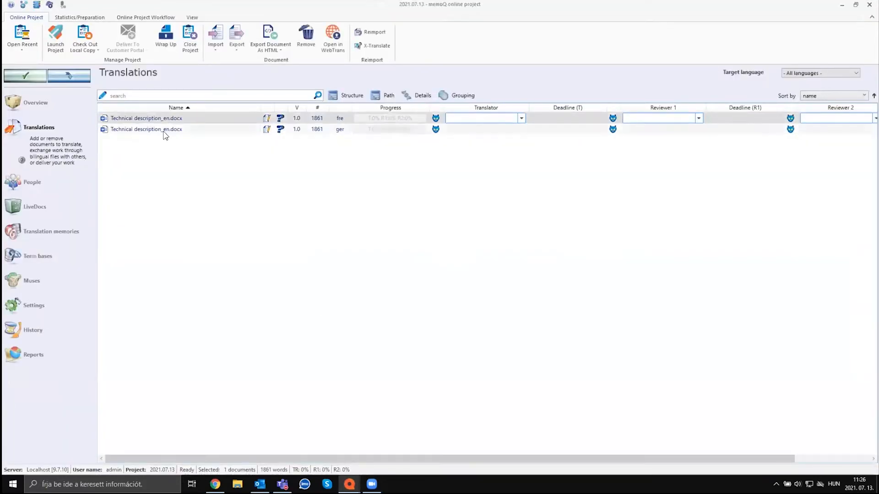
left_click(186, 170)
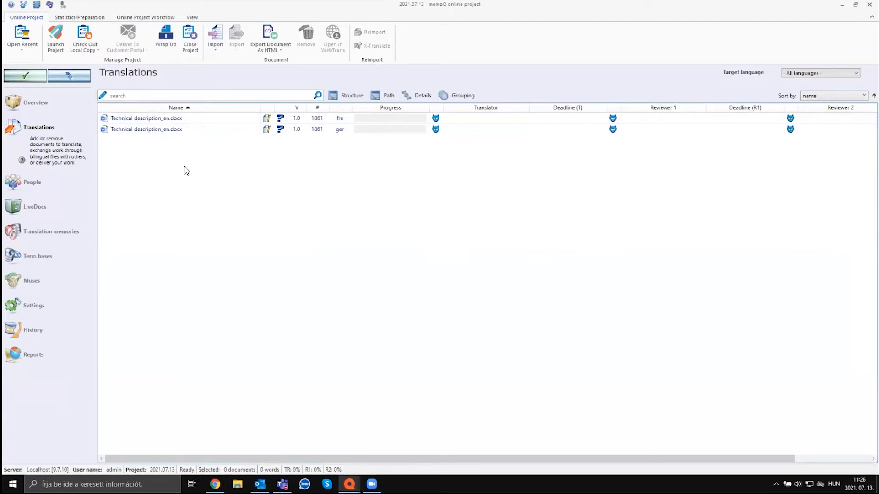
Start importing Technical description_en.docx with options and restrict its reimport to German only.
left_click(215, 49)
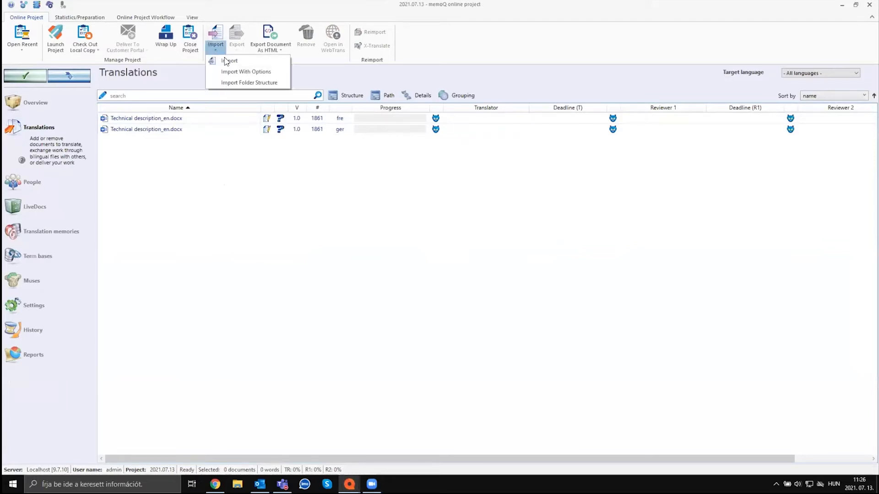
left_click(268, 74)
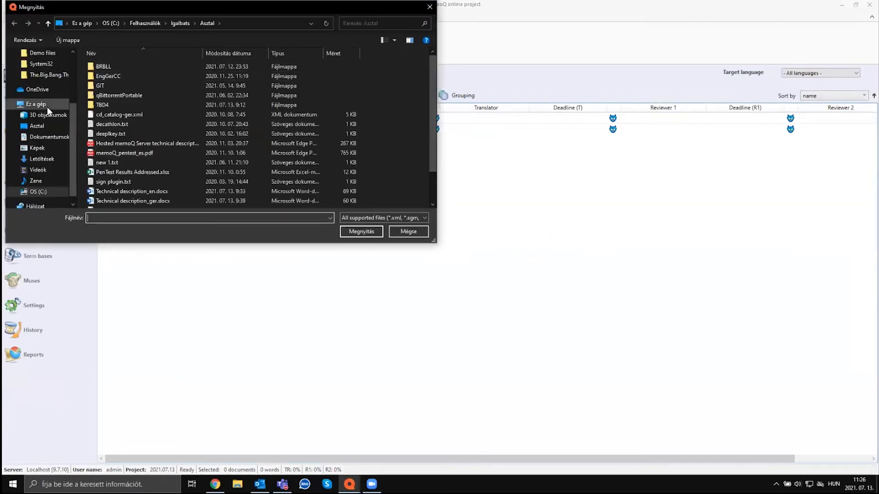
left_click(114, 53)
double_click(117, 76)
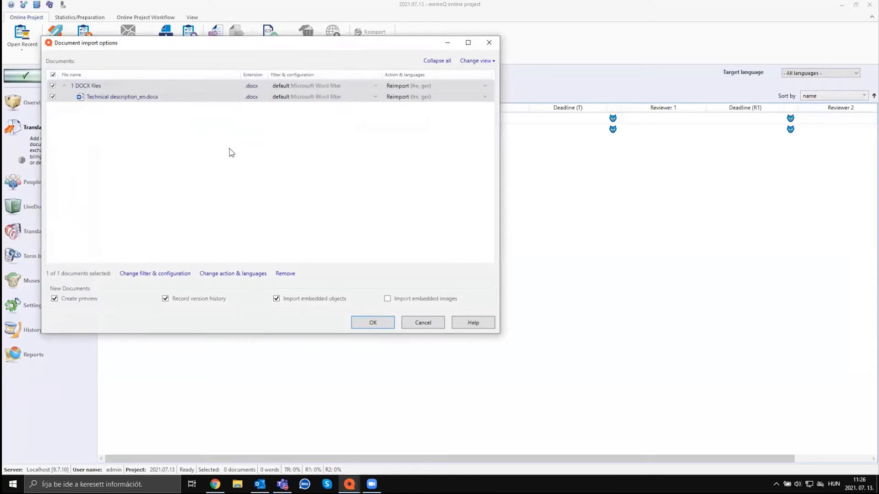
left_click(243, 275)
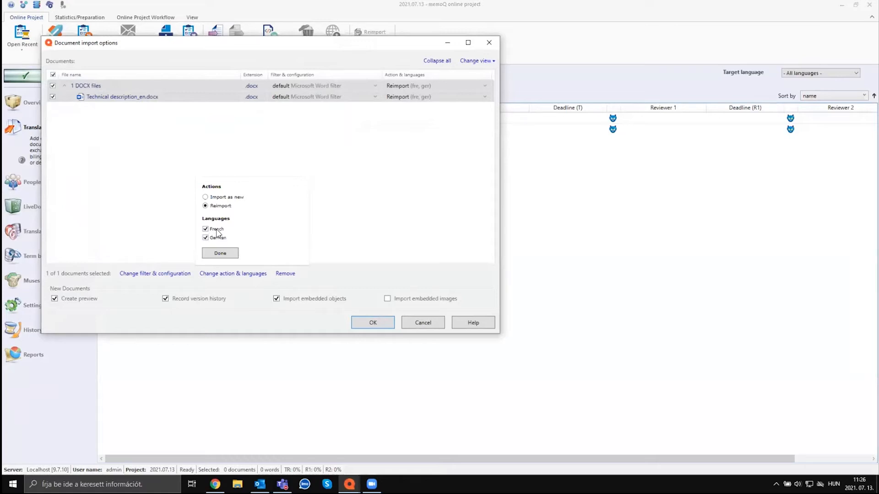
left_click(215, 230)
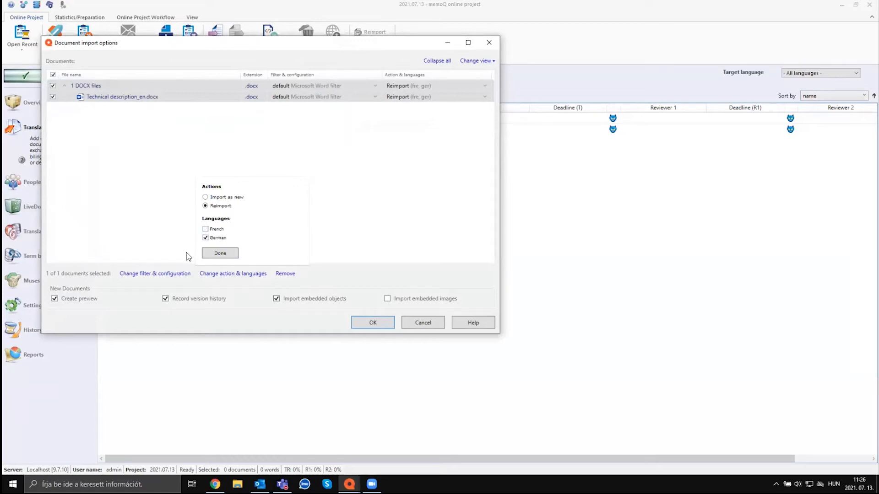
left_click(218, 257)
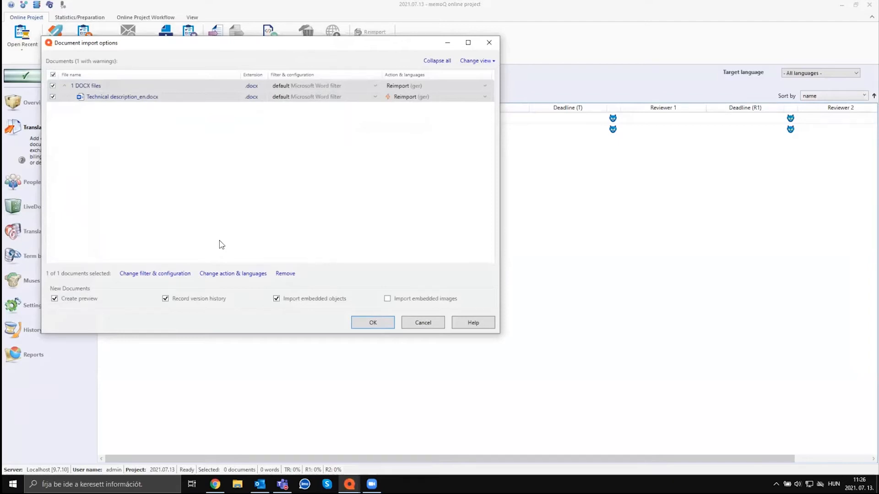
Review the Microsoft Word filter's import settings for content, comments, numbering formats, compatibility and tracked changes.
left_click(151, 274)
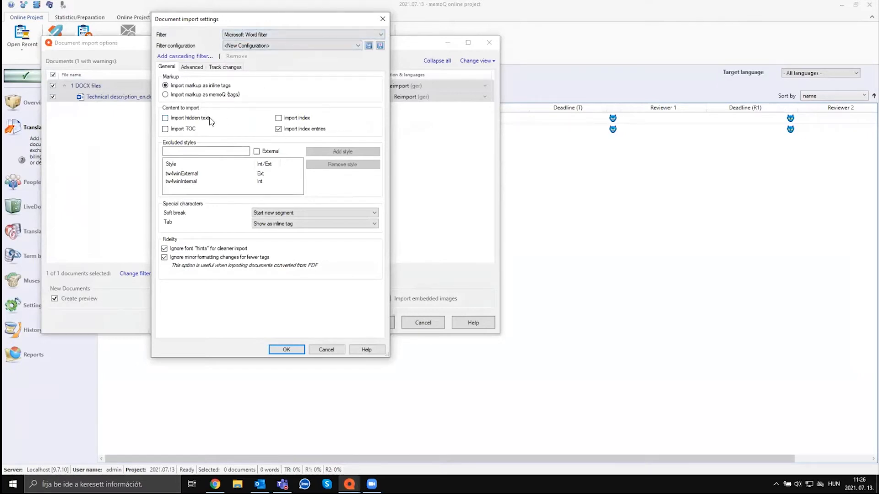
left_click(193, 68)
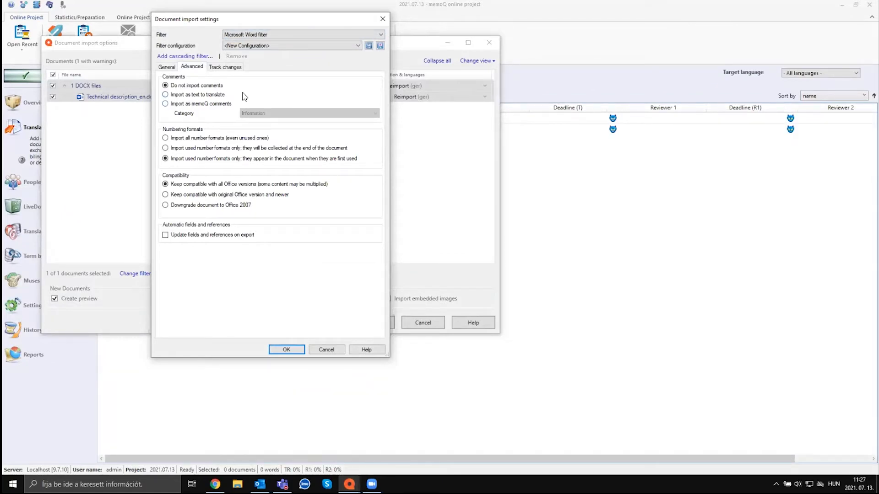
left_click(226, 69)
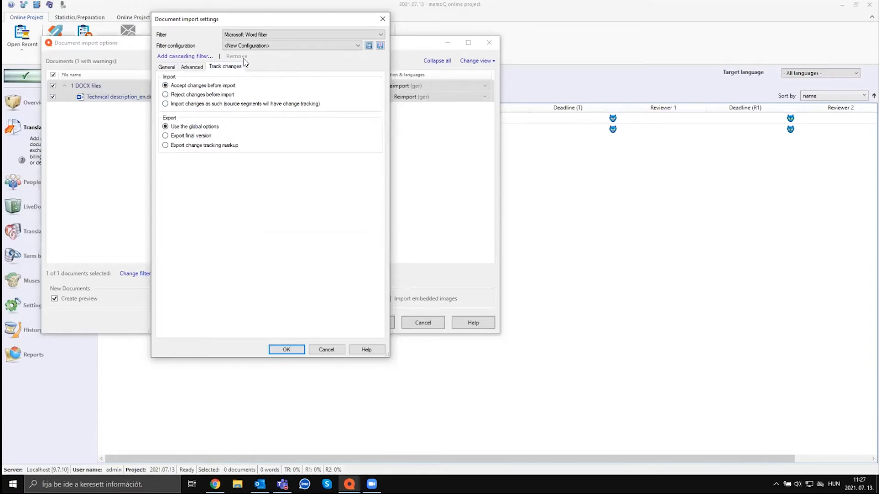
Change the import filter to the Multilingual delimited text filter and define column A as Source text.
left_click(289, 35)
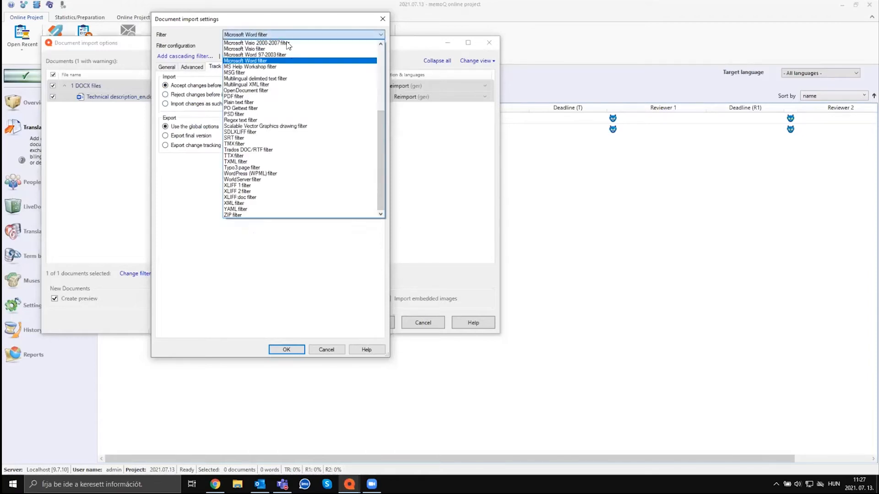
left_click(285, 79)
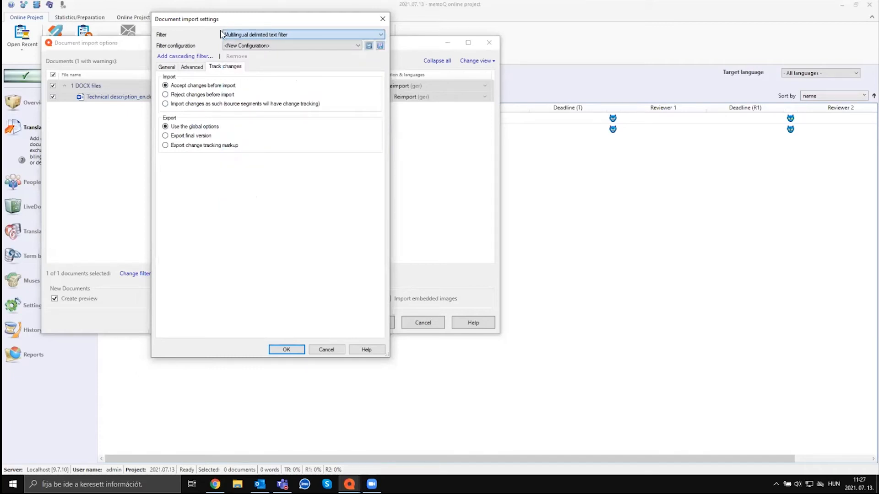
left_click(308, 67)
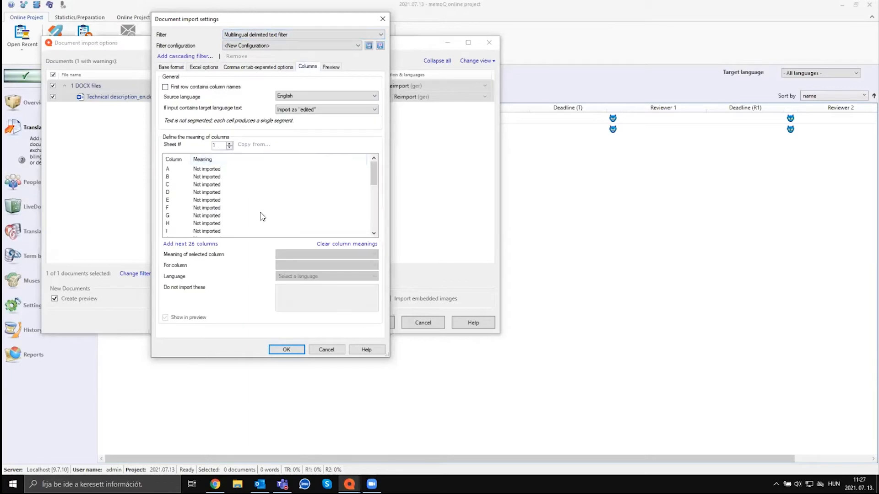
left_click(213, 170)
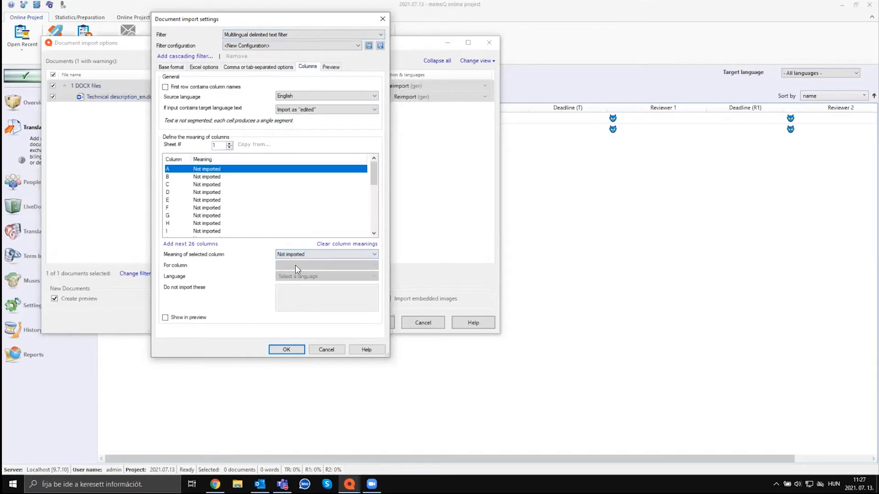
left_click(326, 254)
left_click(293, 266)
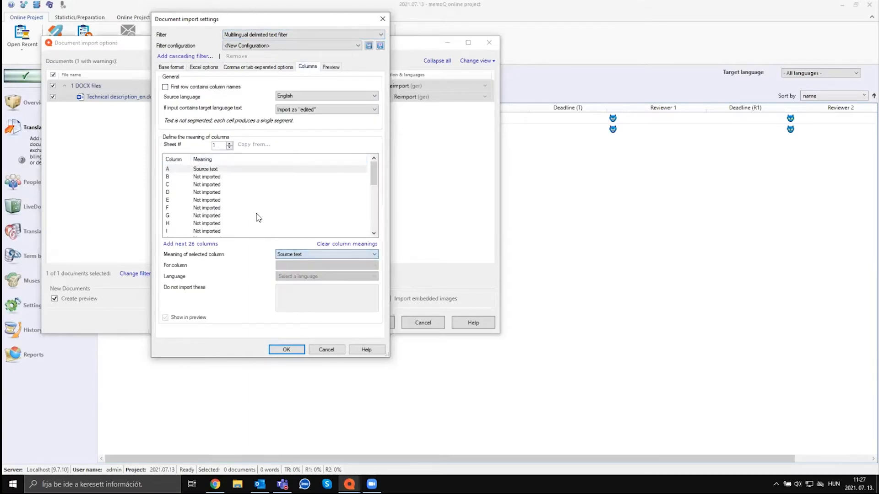
Define column B as the German translation for column A in the multilingual filter.
left_click(220, 177)
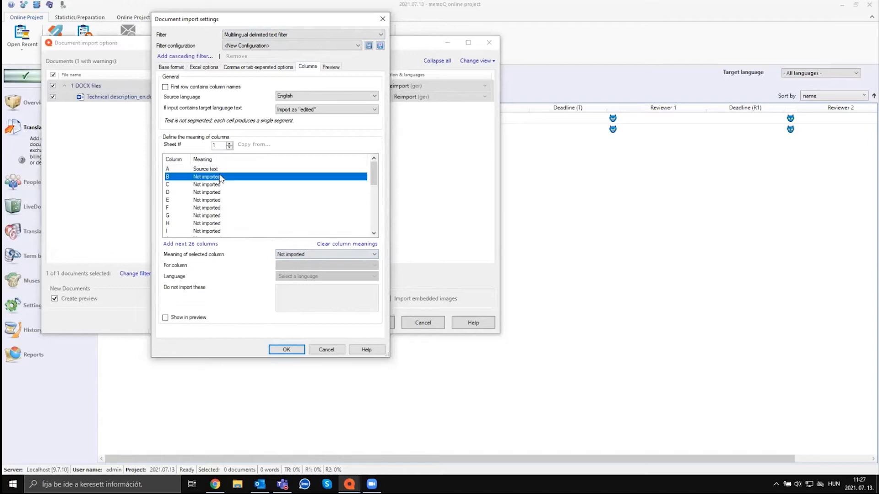
left_click(297, 256)
left_click(302, 269)
left_click(301, 267)
left_click(299, 273)
left_click(296, 278)
left_click(294, 297)
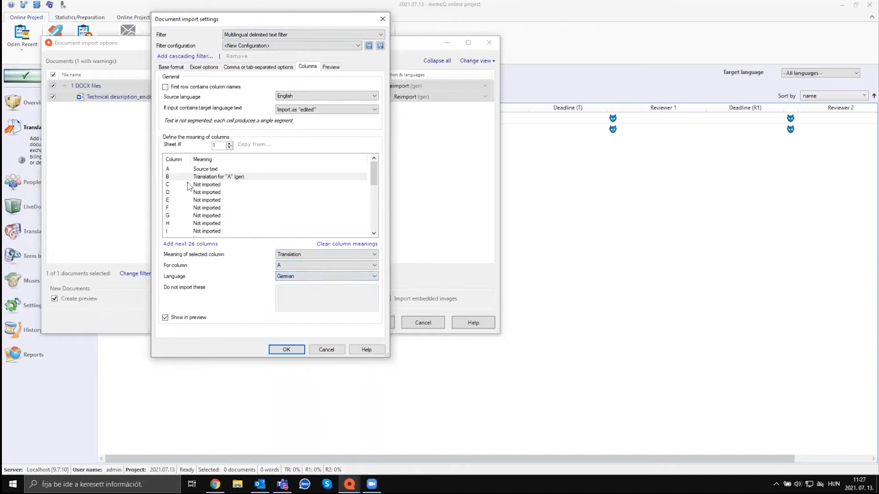
left_click(206, 185)
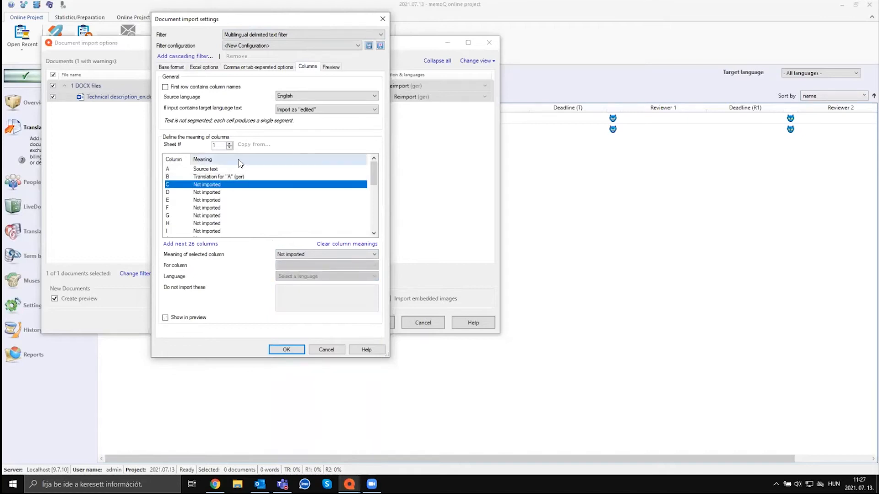
Change the import filter to the Regex text filter, inspect its include/exclude rules, and cancel the document import.
left_click(293, 35)
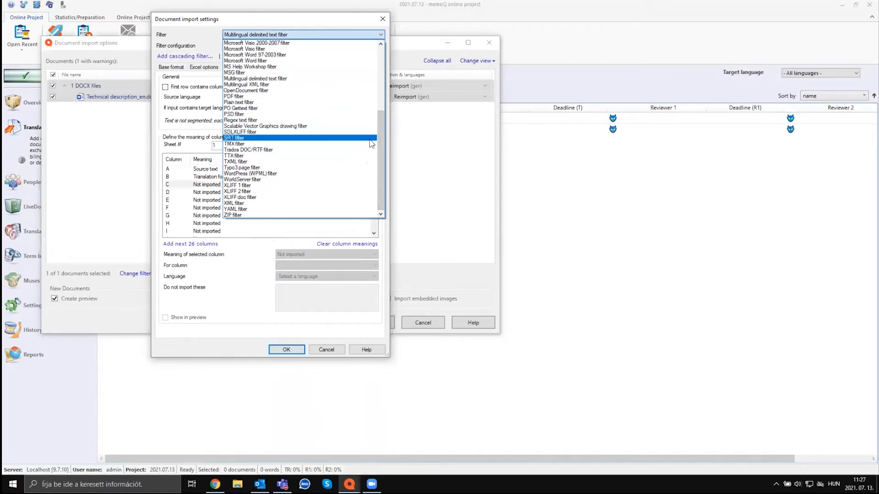
left_click_drag(380, 145, 381, 132)
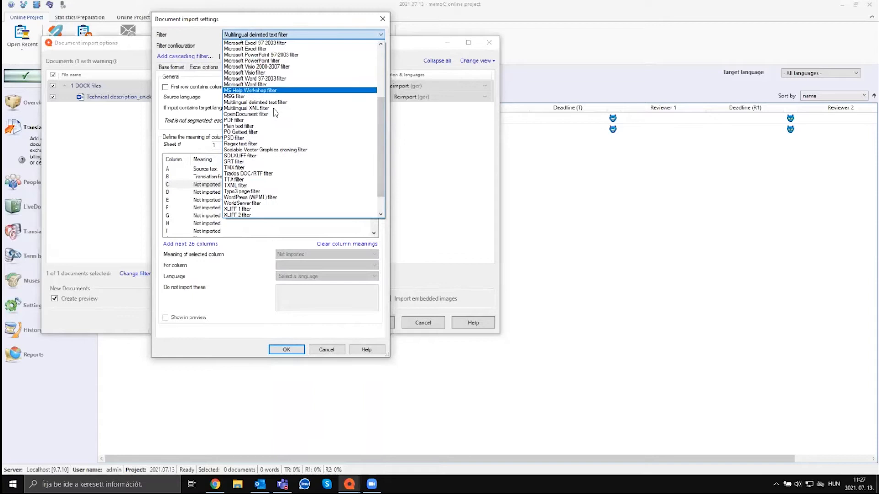
left_click(263, 144)
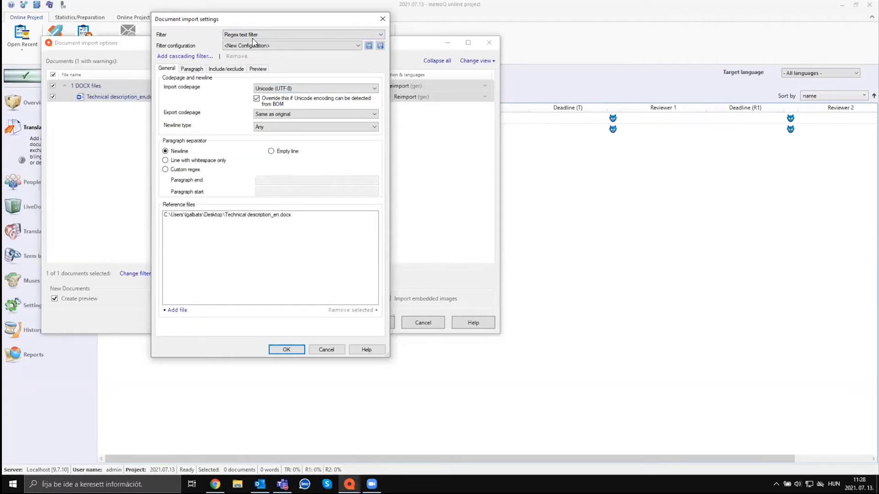
left_click(237, 69)
left_click(278, 209)
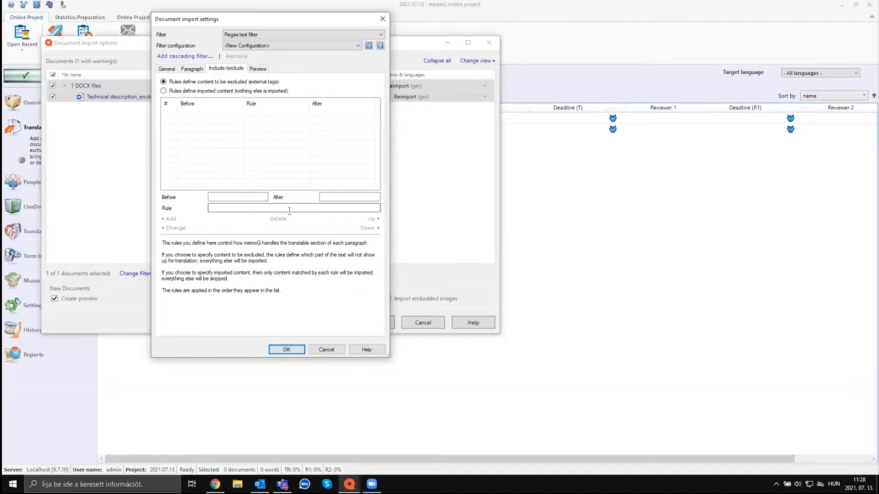
left_click(326, 350)
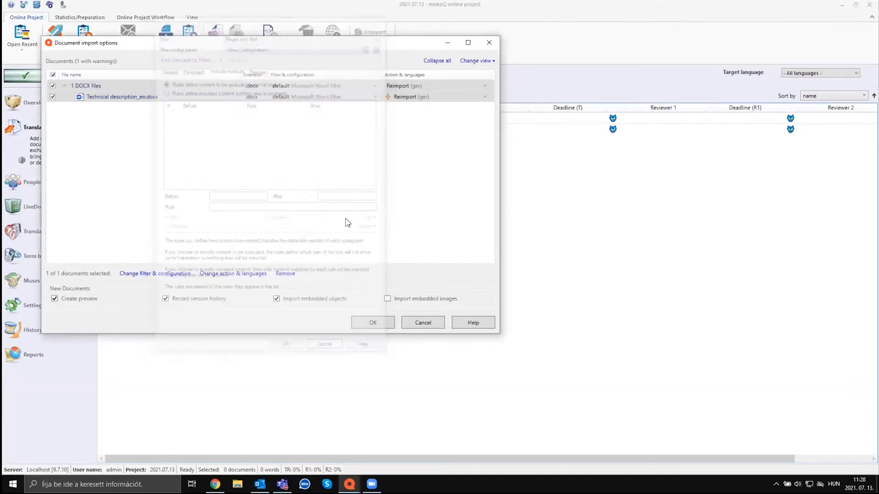
left_click(422, 323)
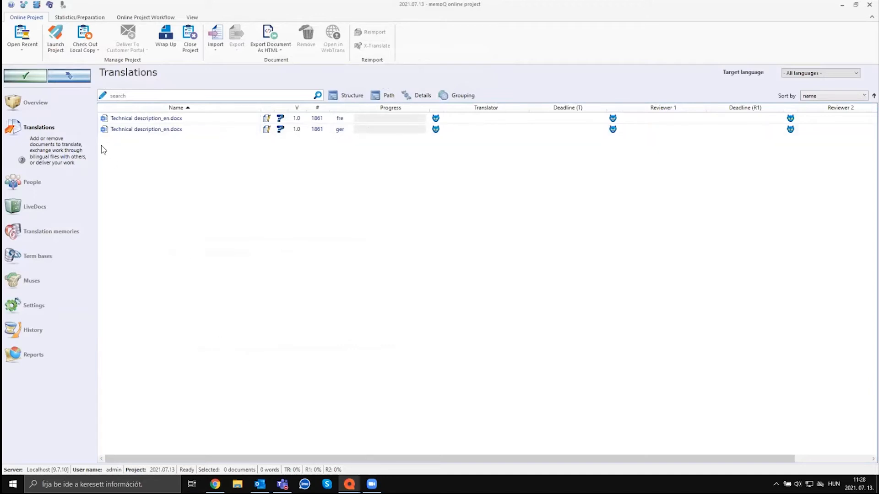
Connect to the Localhost server's administration, examine the properties available for a new user, and discard the new user.
left_click(49, 5)
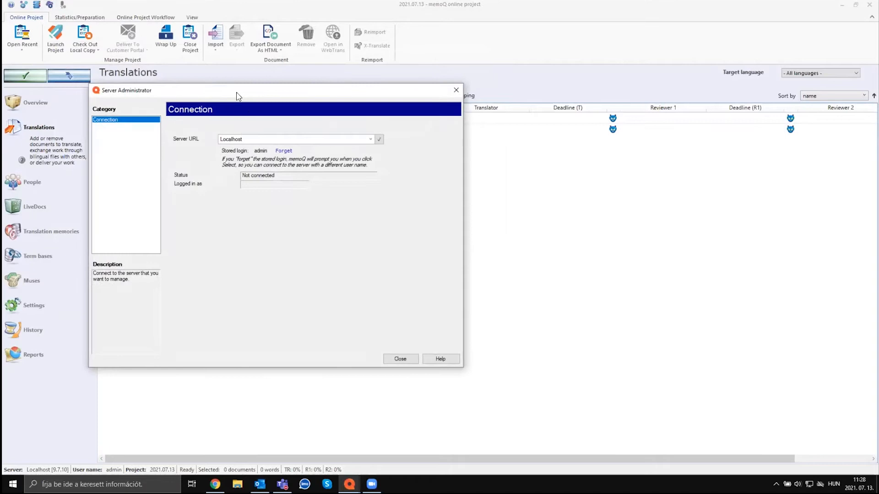
left_click(409, 144)
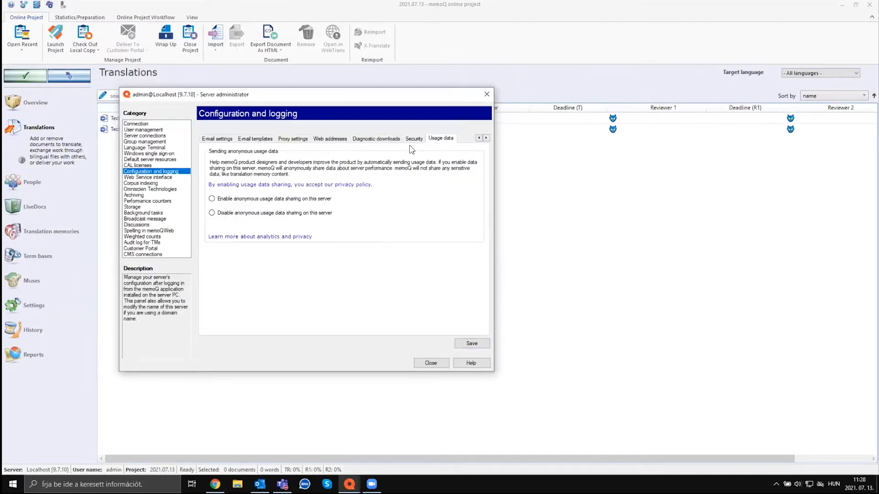
left_click(157, 131)
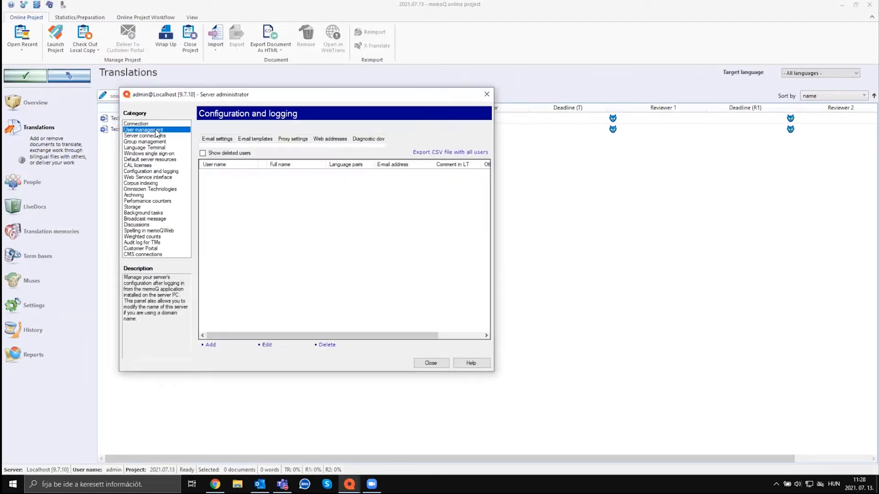
left_click(210, 346)
left_click(361, 127)
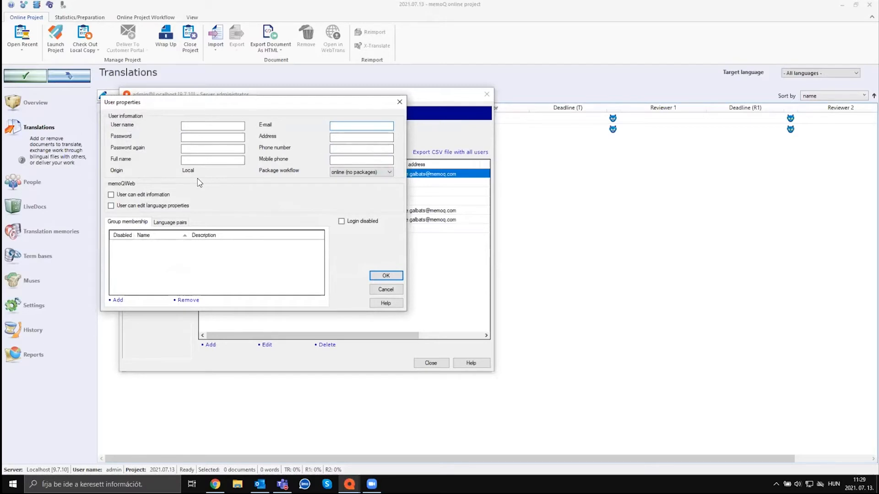
left_click(196, 126)
left_click(193, 138)
left_click(399, 102)
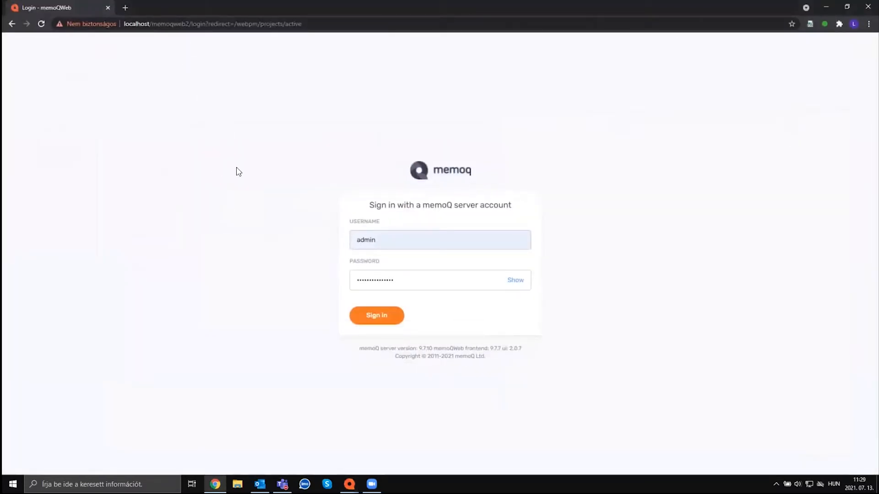
Sign in to memoQWeb in the browser with the prefilled admin account and view its active projects.
left_click(377, 317)
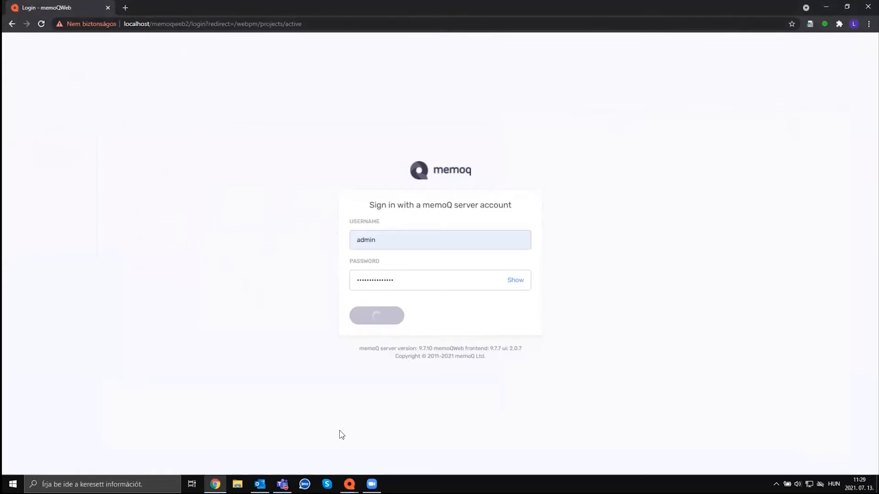
left_click(349, 484)
left_click(240, 268)
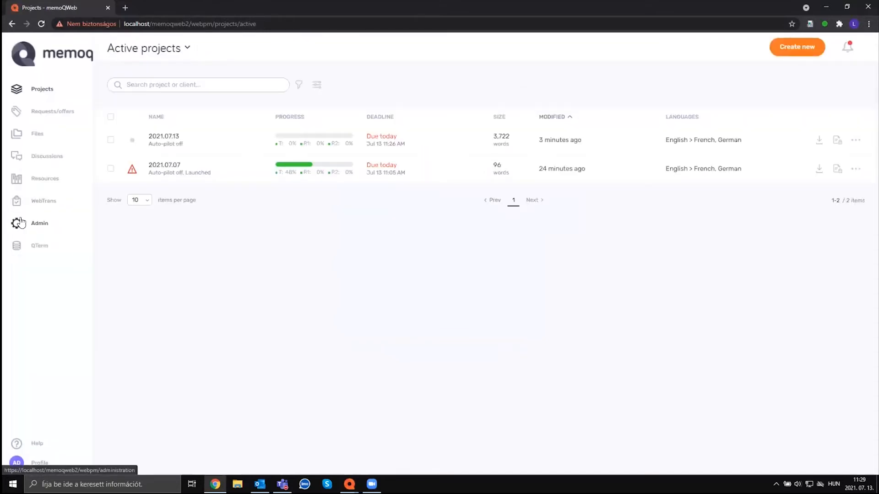
Compare the server administrator's user management with memoQWeb's administration and open the web user list.
left_click(45, 224)
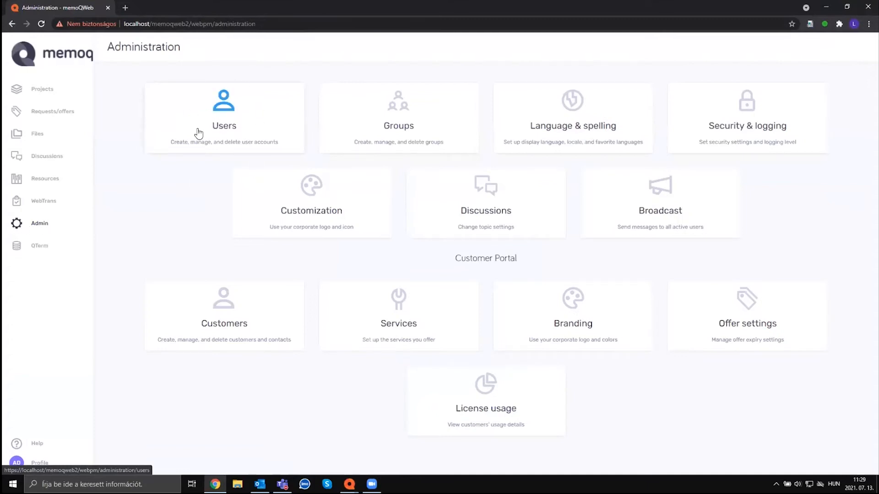
mouse_move(349, 484)
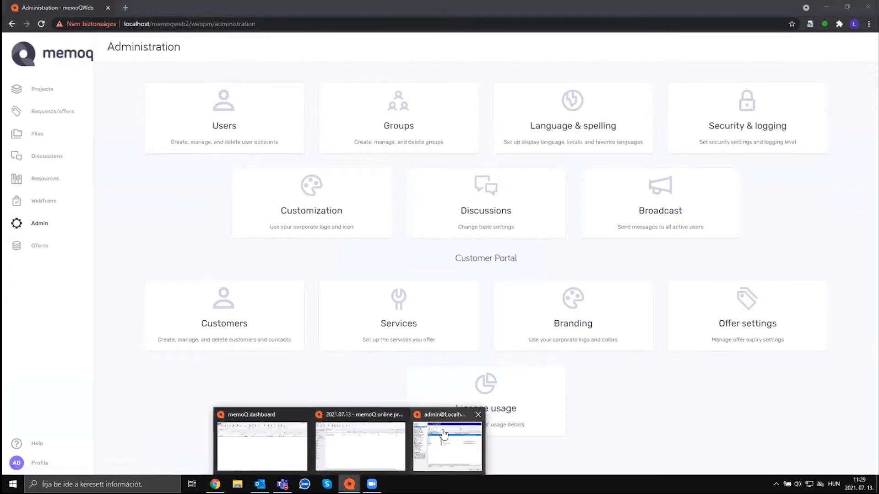
left_click(448, 446)
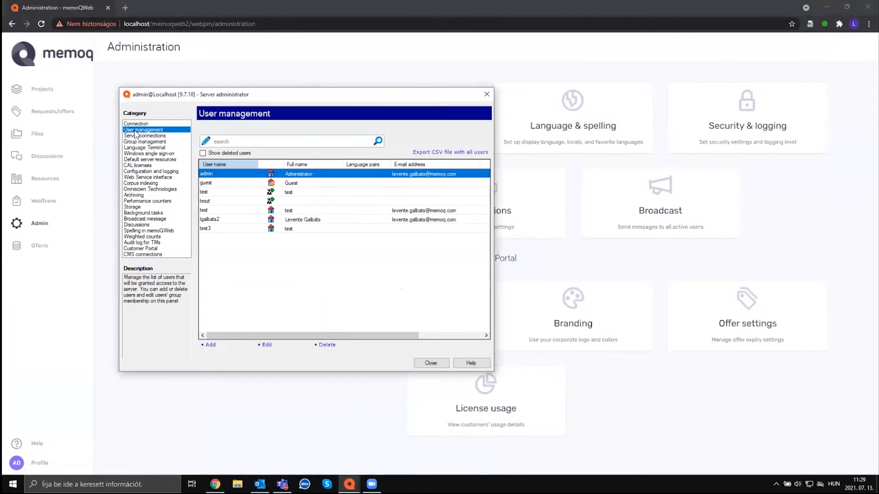
left_click(113, 81)
left_click(231, 136)
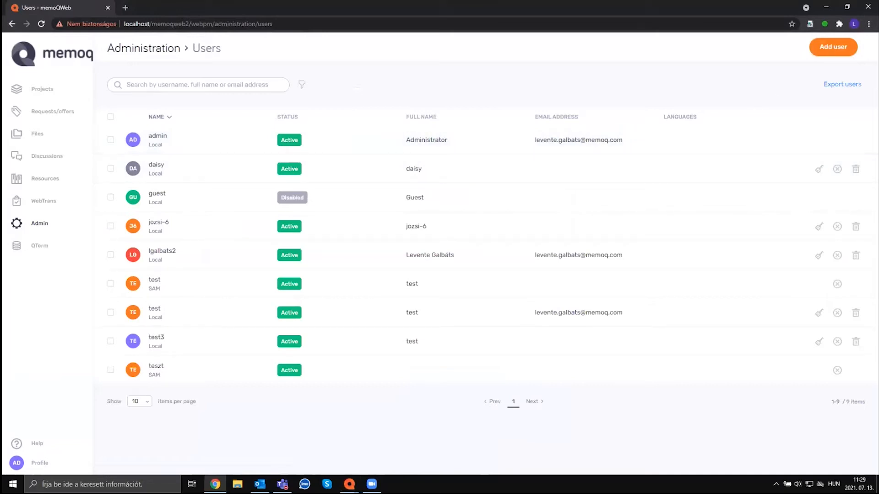
Open the form for adding a memoQWeb user and examine its name, username, e-mail and own-password options.
left_click(833, 47)
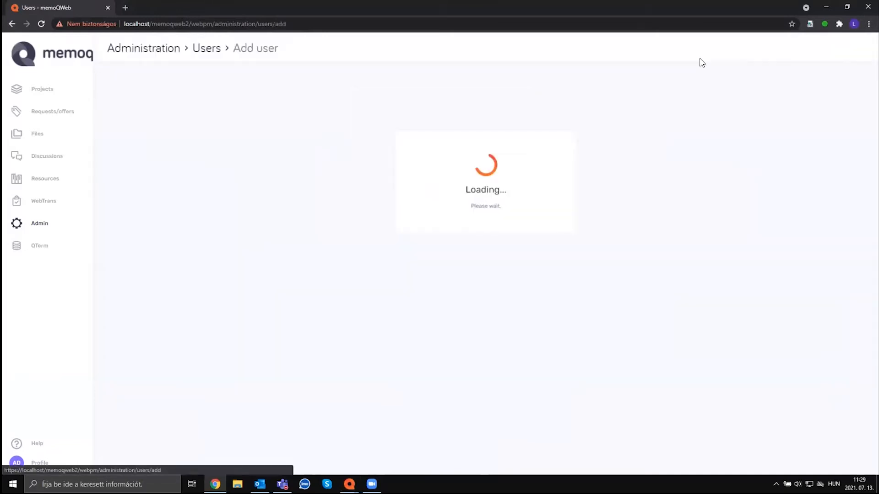
left_click_drag(490, 208, 566, 214)
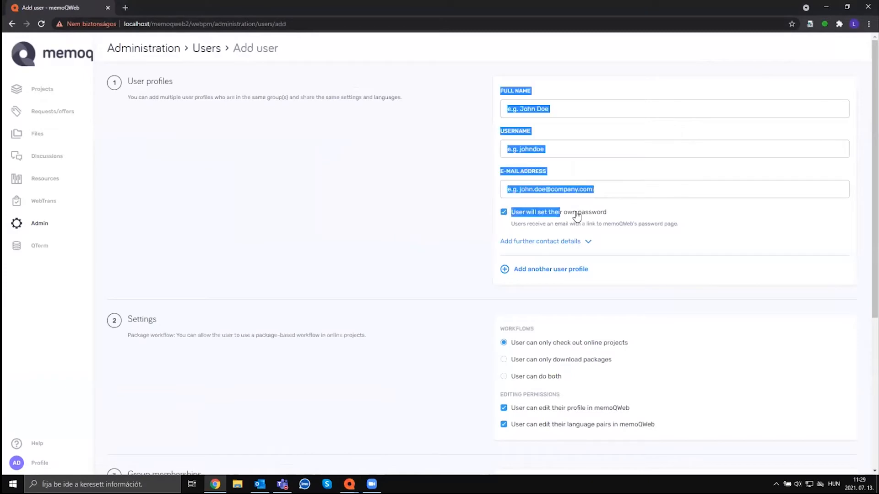
left_click_drag(620, 214, 510, 214)
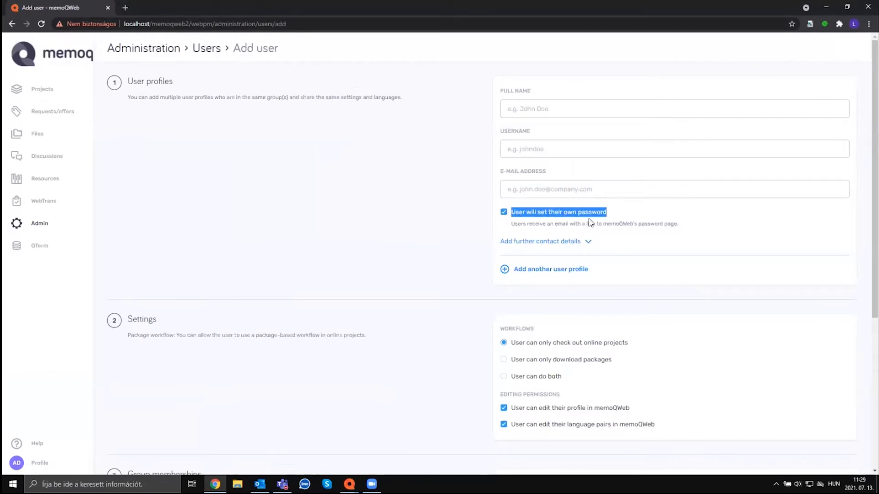
left_click(612, 215)
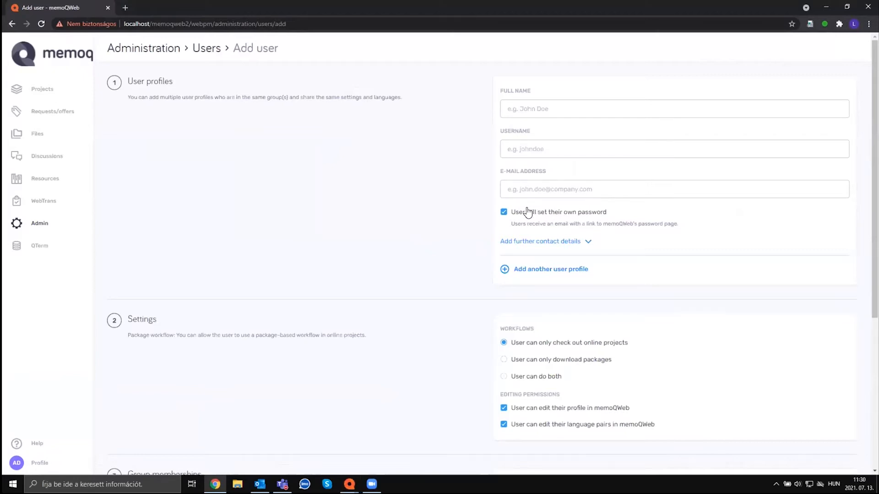
left_click(521, 111)
left_click(637, 149)
left_click(517, 194)
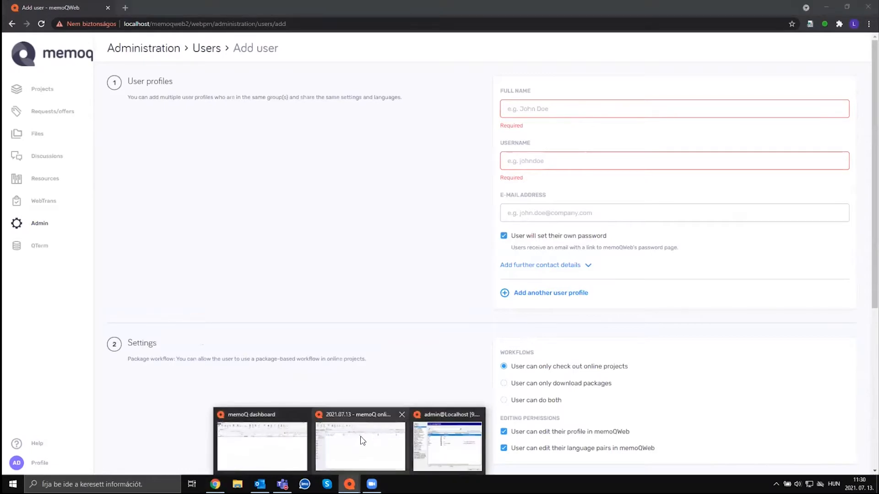
Switch to the 2021.07.13 project in memoQ and add the server users test and test3 to it as translators.
left_click(363, 439)
left_click(81, 182)
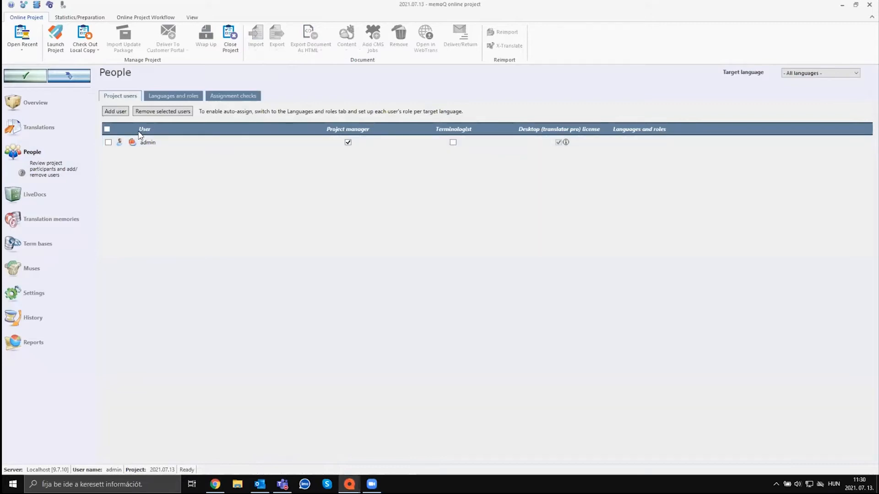
left_click(117, 112)
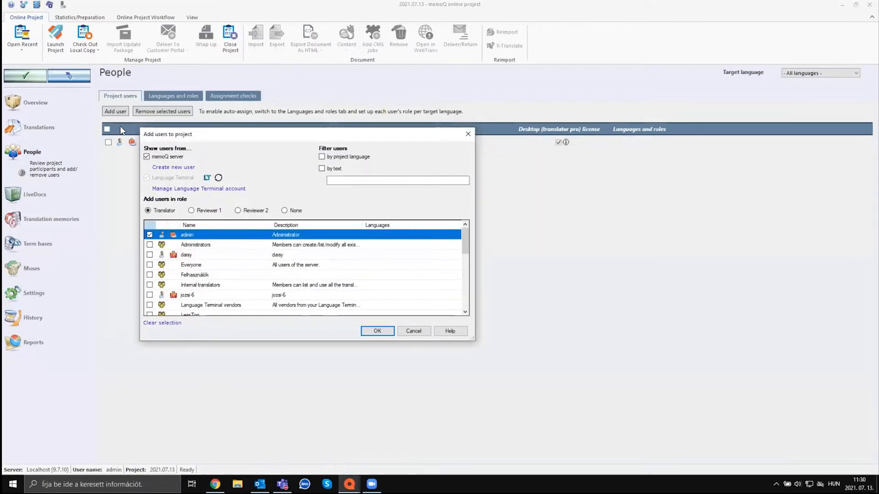
scroll(208, 274, "down", 5)
left_click(150, 244)
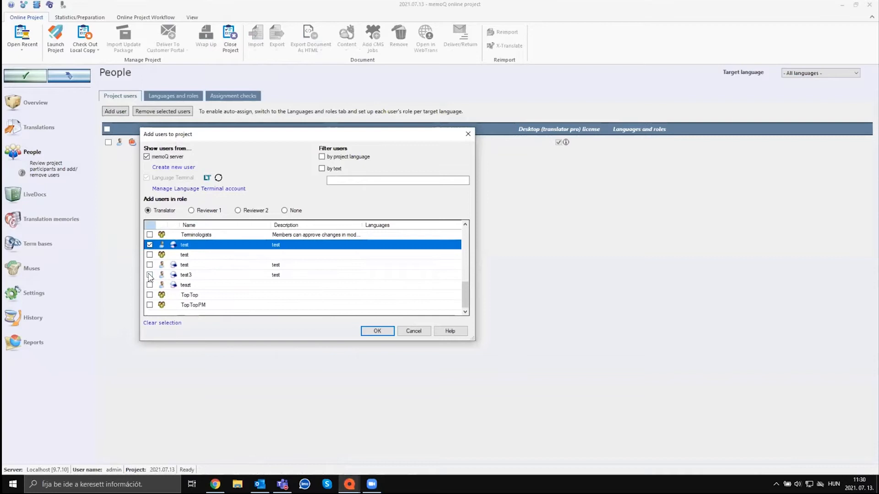
left_click(150, 275)
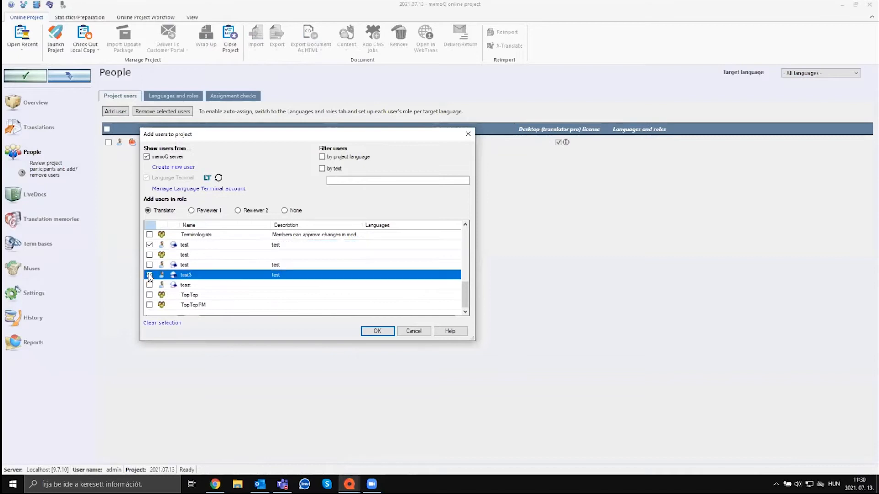
left_click(377, 332)
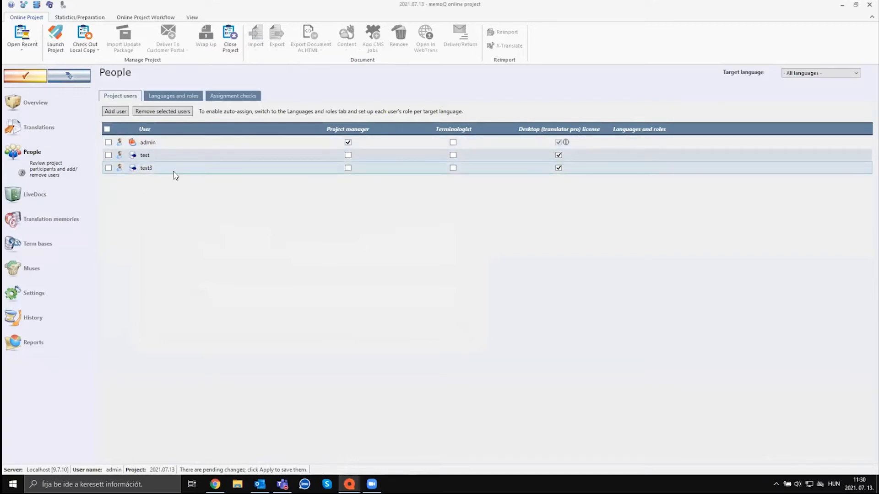
Assign admin as translator of the German Technical description_en.docx with the deadline 2021. 07. 14. 11:31.
left_click(64, 131)
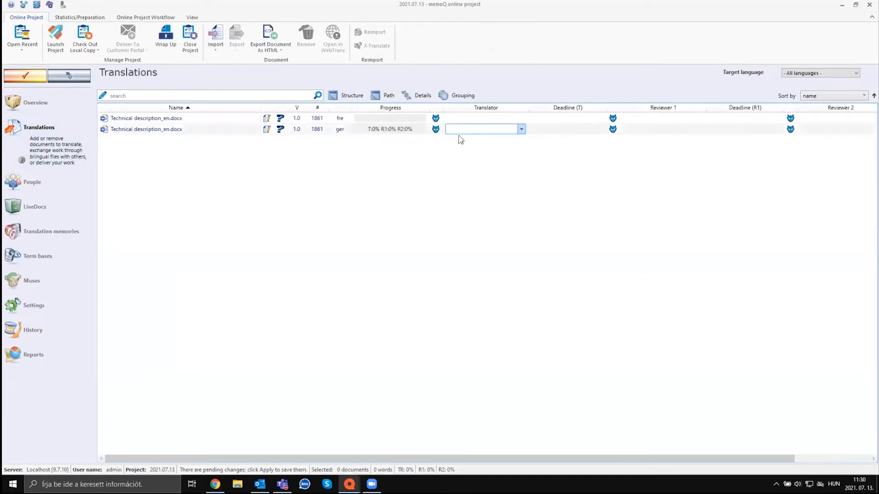
left_click(212, 131)
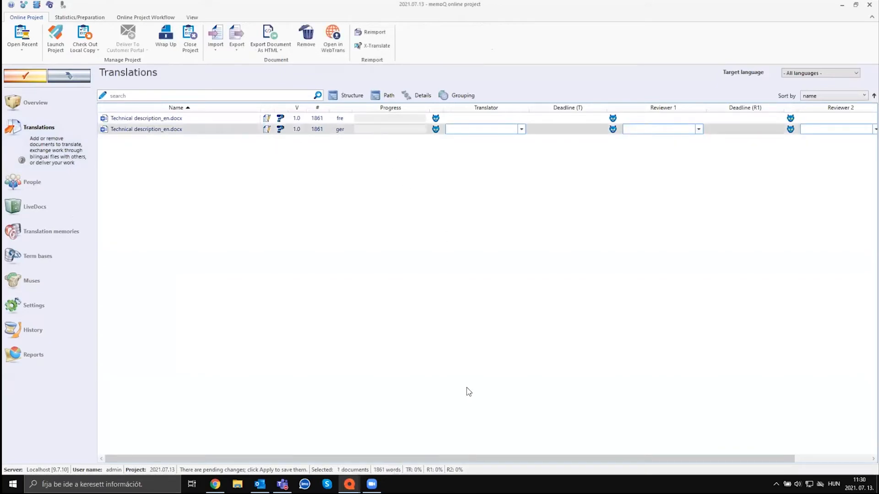
left_click_drag(473, 457, 586, 458)
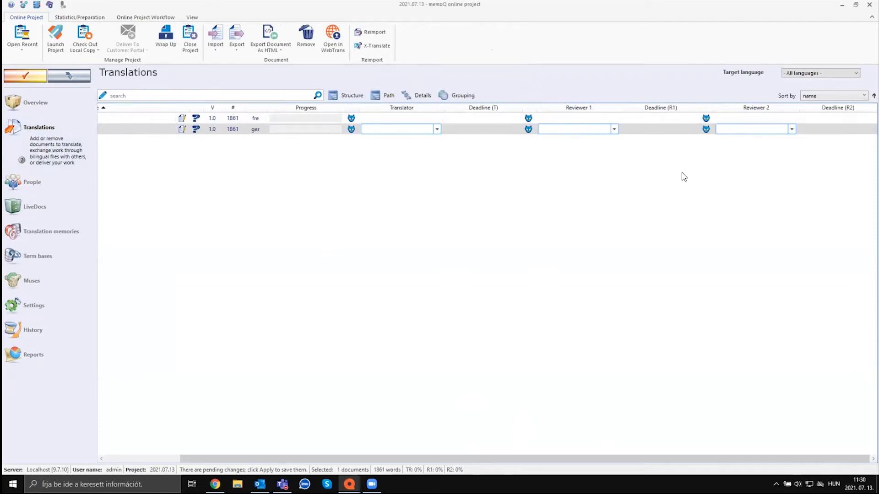
left_click(388, 133)
left_click(389, 149)
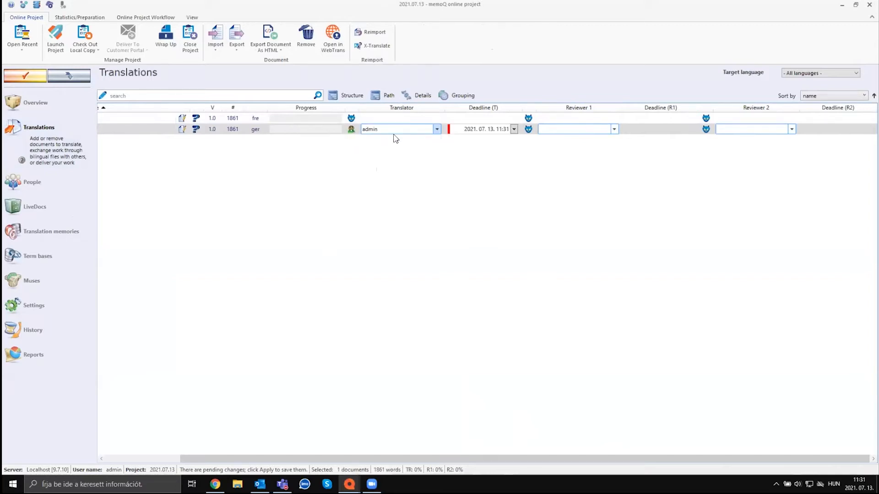
left_click(490, 129)
key("Up")
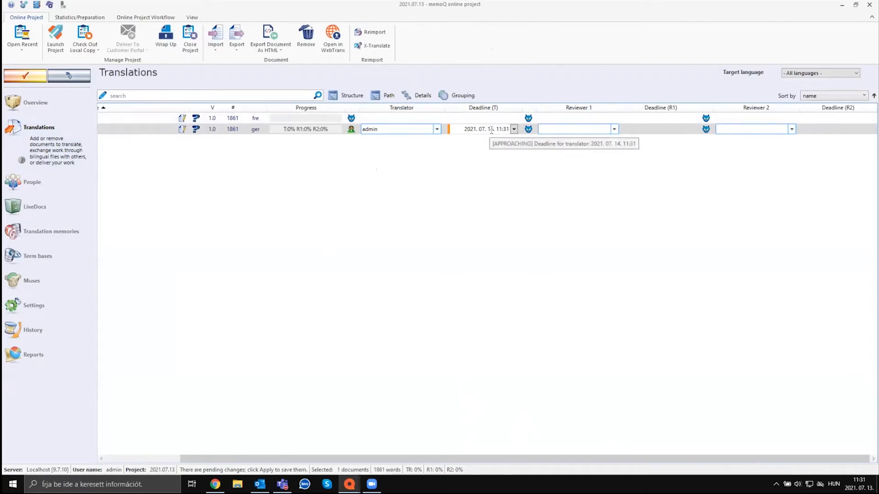
Assign test as Reviewer 1 of the German document with the deadline 2021. 07. 15. 11:31.
left_click(570, 130)
left_click(553, 163)
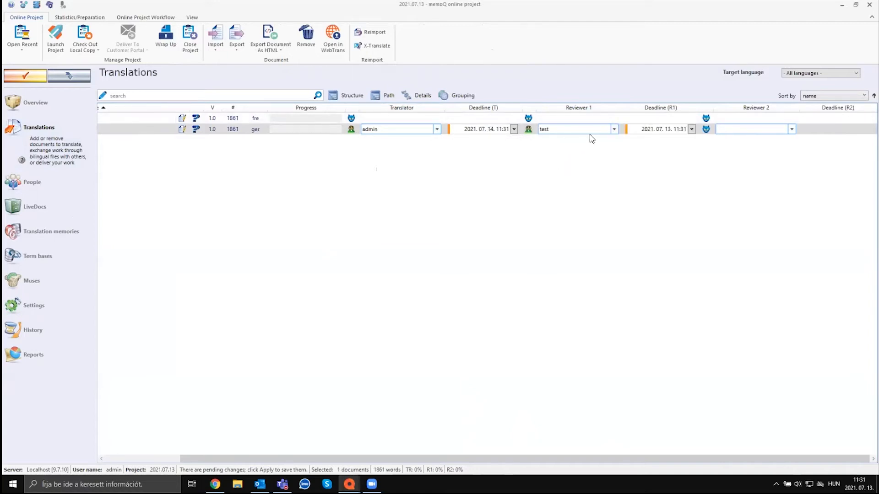
left_click(668, 130)
key("Up")
key("Up")
Assign admin as Reviewer 2 of the German document with the deadline 2021. 07. 16. 11:31, and apply the project changes.
left_click(723, 130)
left_click(730, 152)
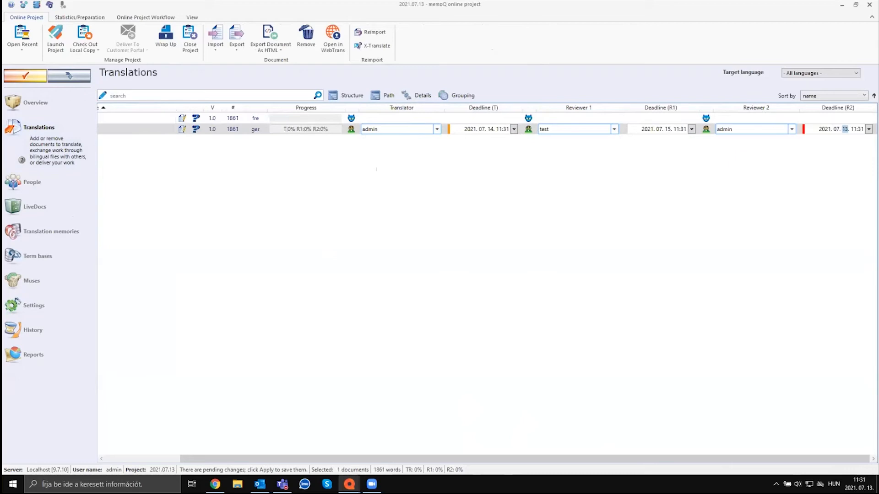
type("16")
left_click(26, 76)
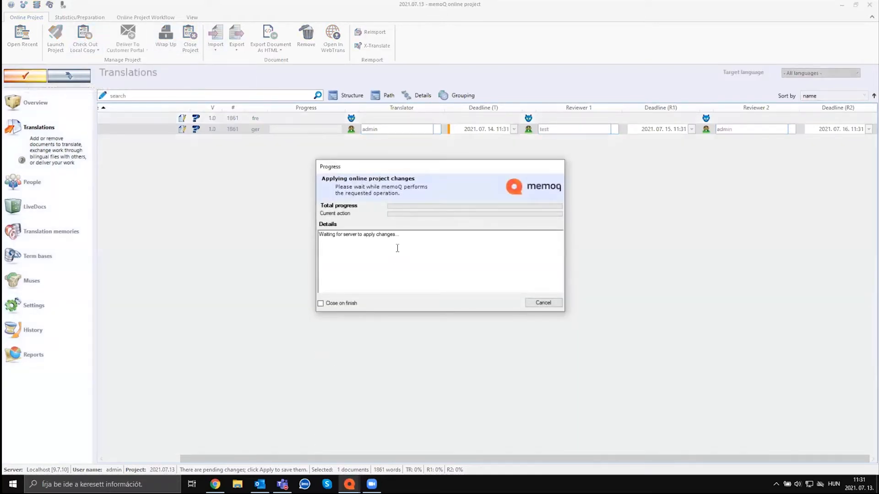
left_click(542, 303)
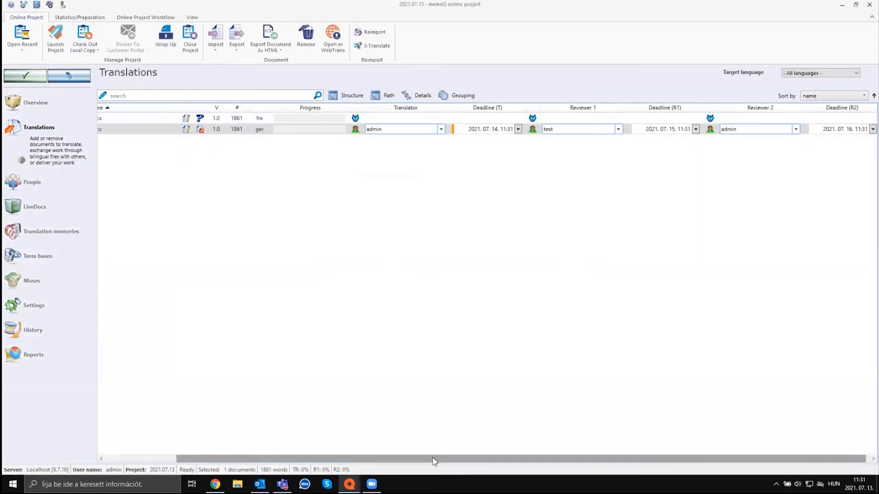
Slice the French Technical description_en.docx into 3 equal parts measured in words.
right_click(154, 119)
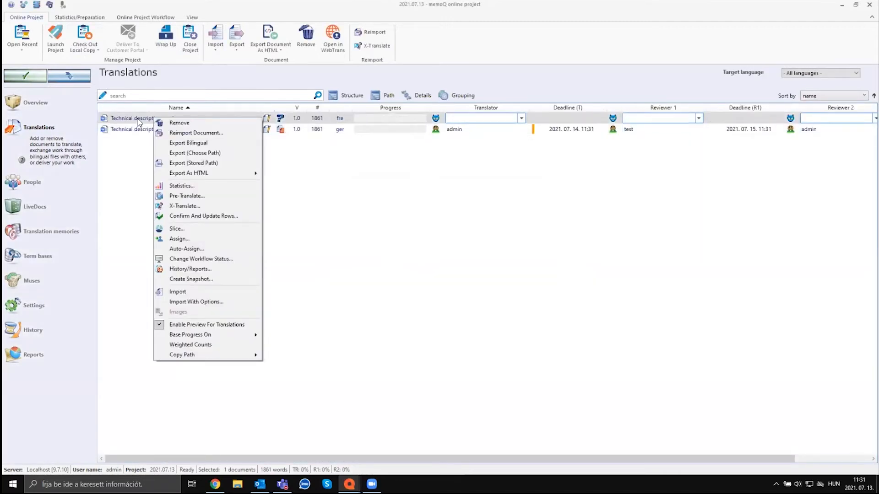
left_click(204, 229)
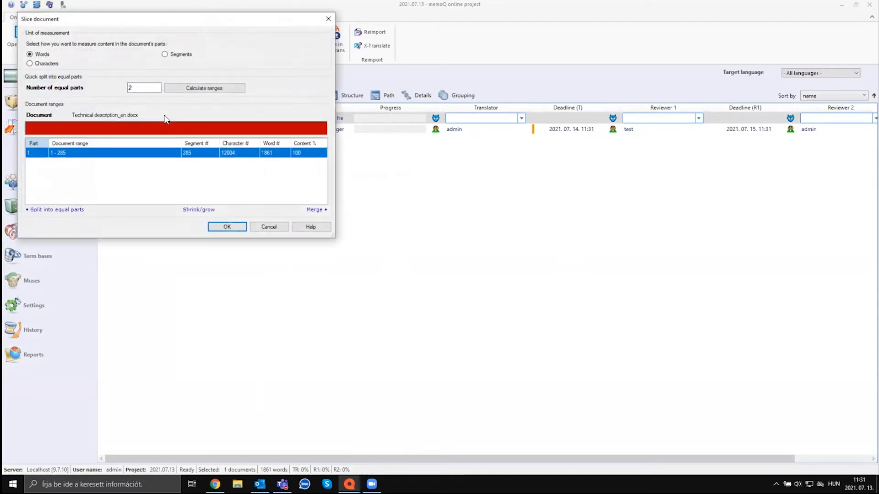
double_click(149, 90)
type("3")
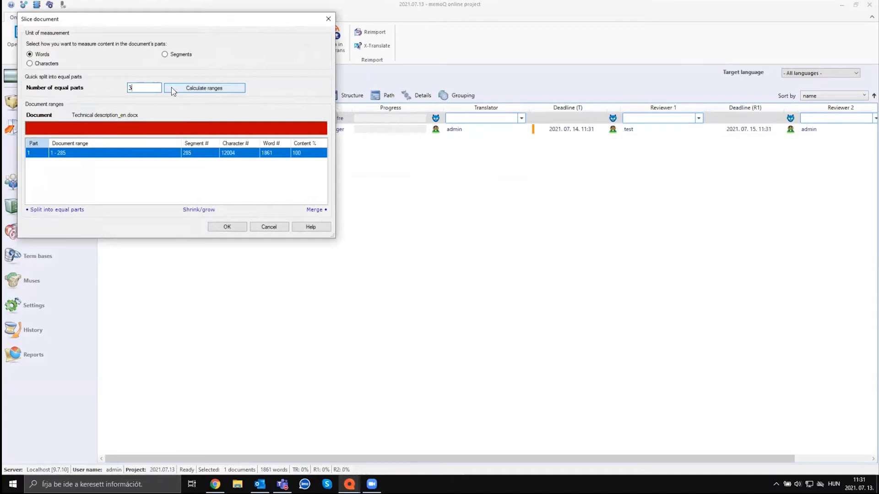
left_click(170, 89)
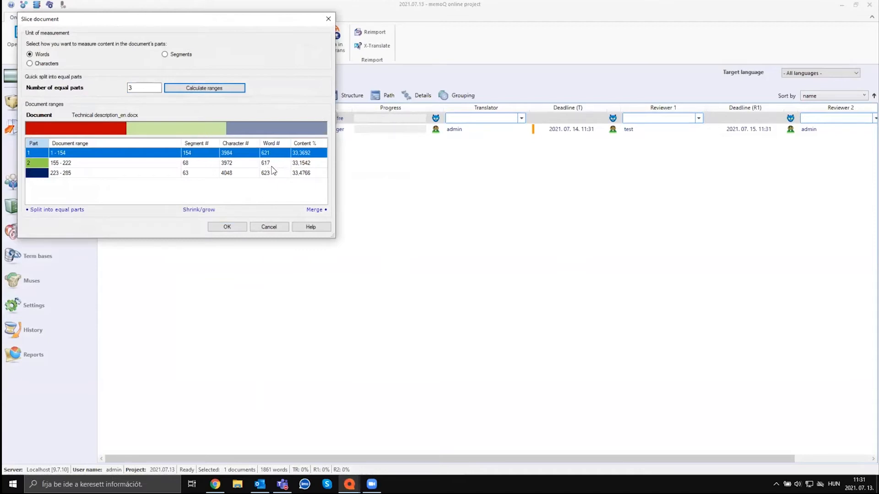
left_click(228, 227)
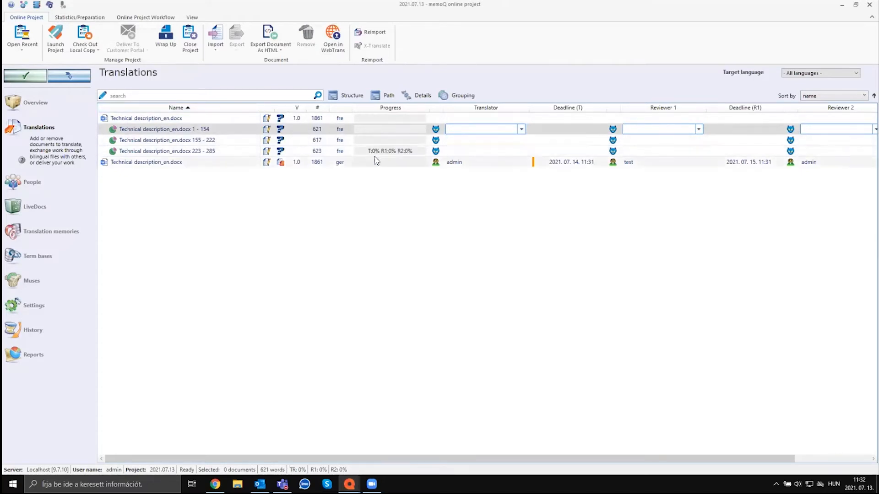
Reconsolidate the sliced French document into a single document.
right_click(162, 118)
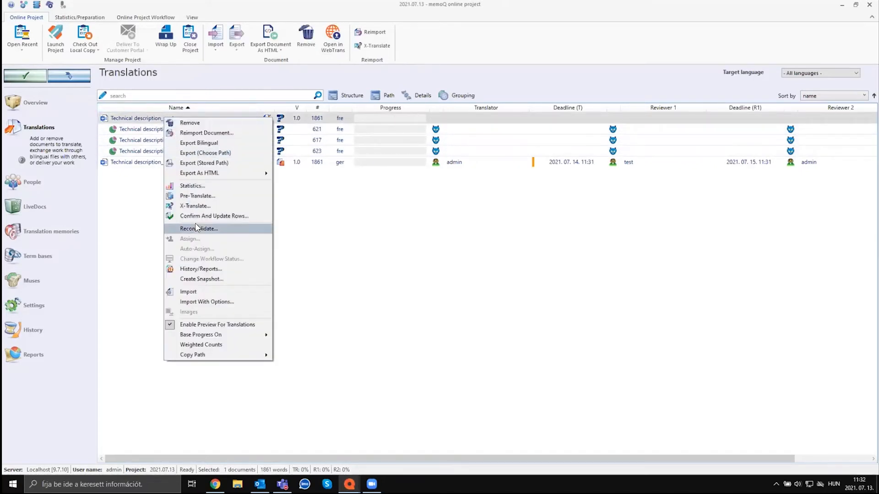
left_click(195, 224)
left_click(473, 276)
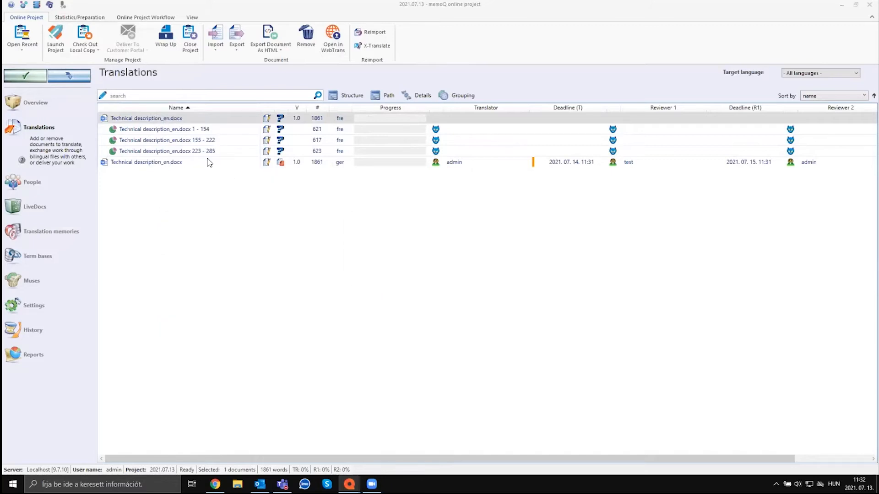
Try a FirstAccept translator assignment for the French document with the users admin, test and test3.
right_click(152, 117)
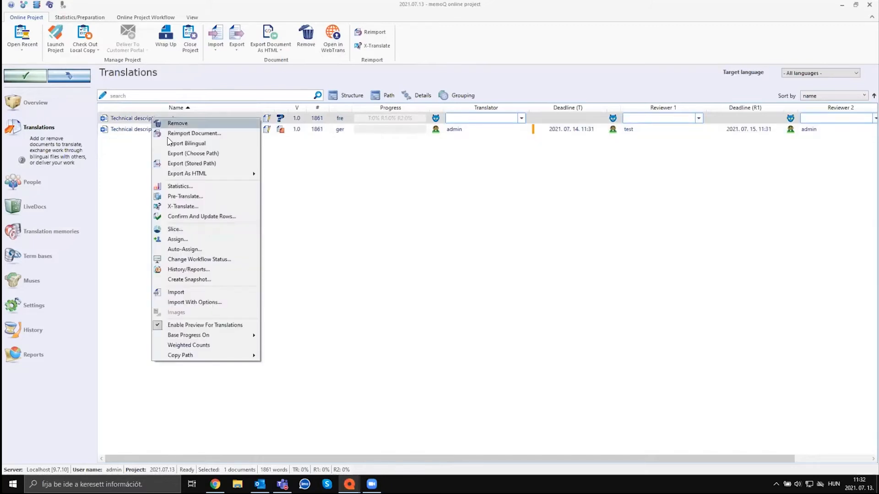
left_click(215, 242)
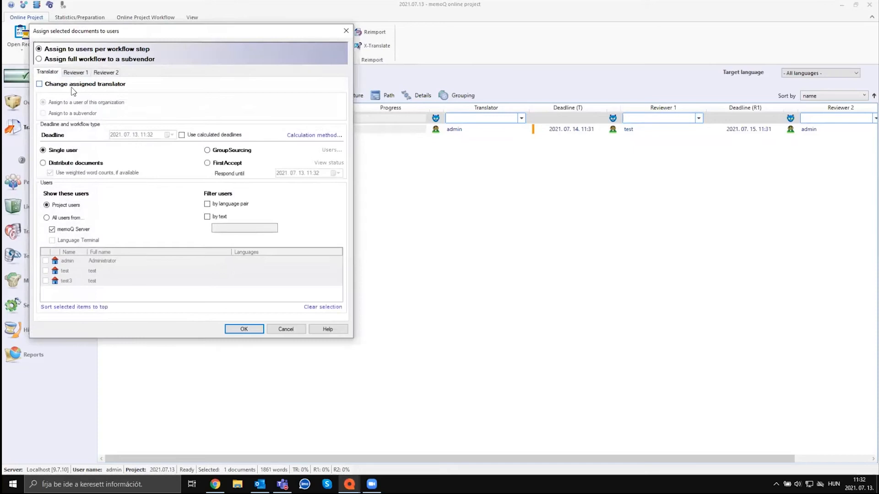
left_click(72, 86)
left_click(226, 163)
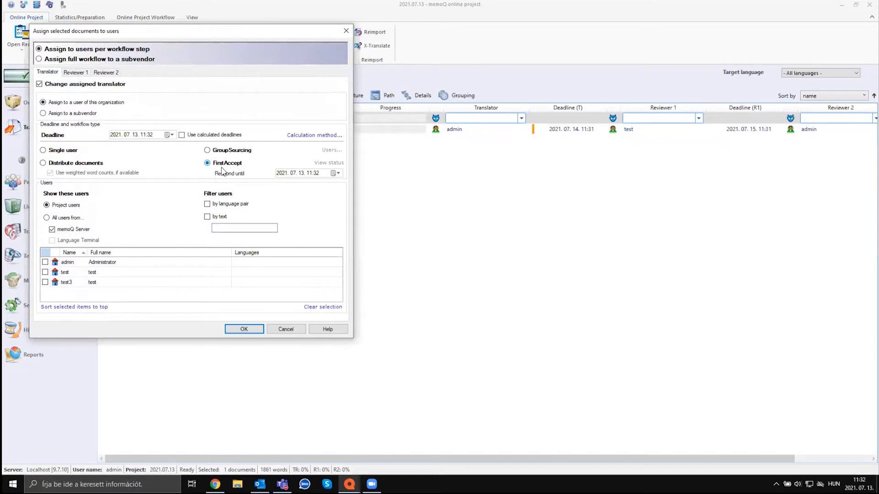
left_click(45, 262)
left_click(45, 272)
left_click(45, 282)
Switch the translator assignment to a subvendor, view the subvendor group choices, and discard the assignment settings.
left_click(72, 115)
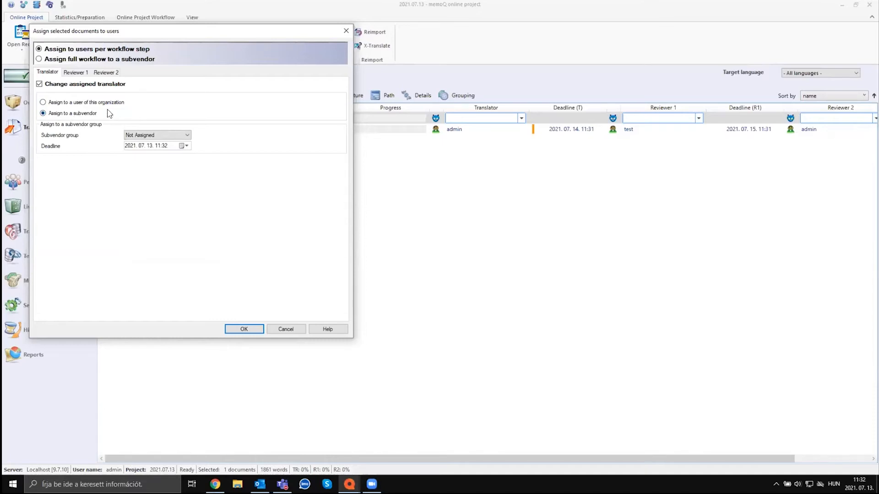
left_click(162, 135)
left_click(154, 142)
left_click(345, 31)
Assign admin as translator of the French document with the deadline 2021. 07. 14. 11:33.
left_click(471, 145)
left_click(574, 118)
type("14. 11:33")
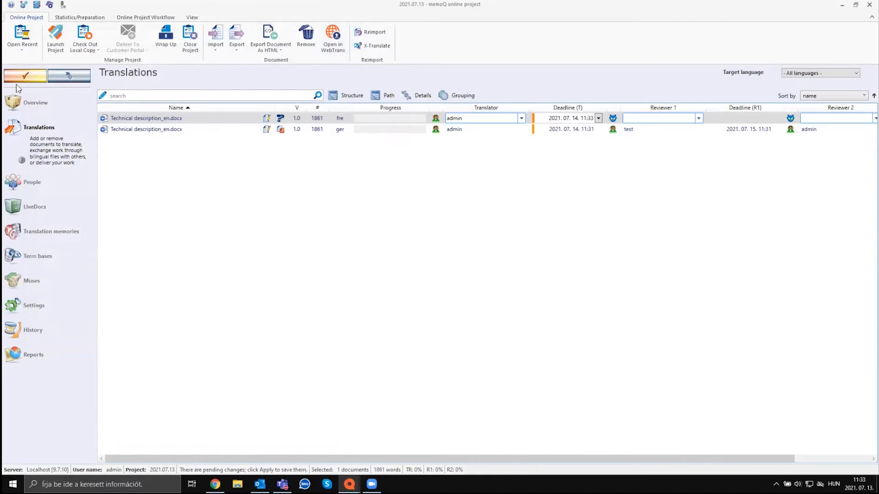
Apply the pending French translator assignment to the online project.
left_click(26, 76)
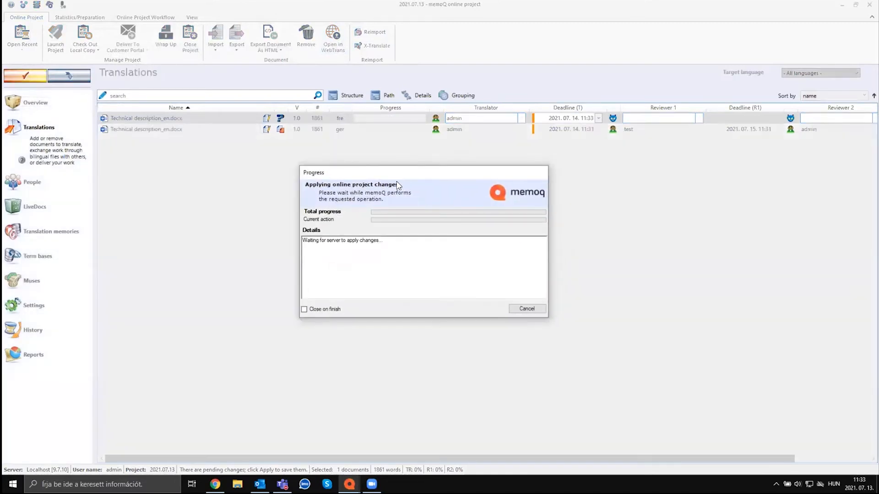
left_click(542, 313)
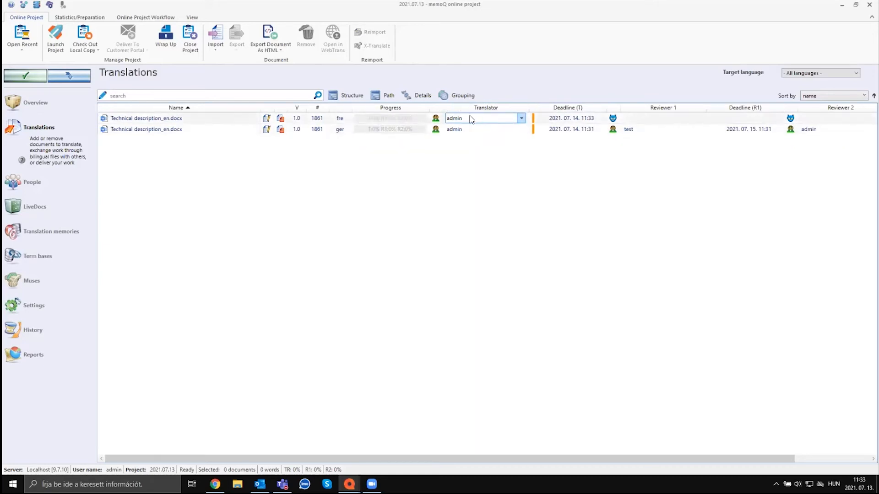
Move the translator deadlines of the French and German documents to 2021. 07. 15. and apply the changes.
left_click(578, 119)
type("15")
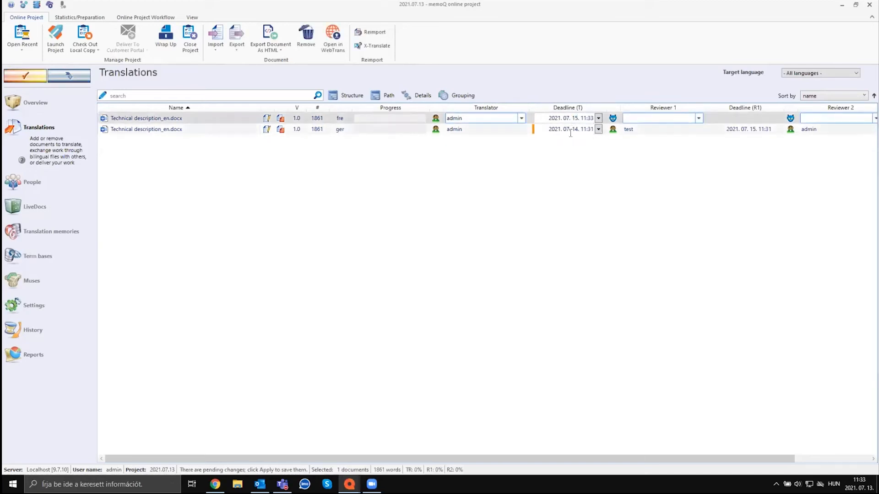
left_click(577, 130)
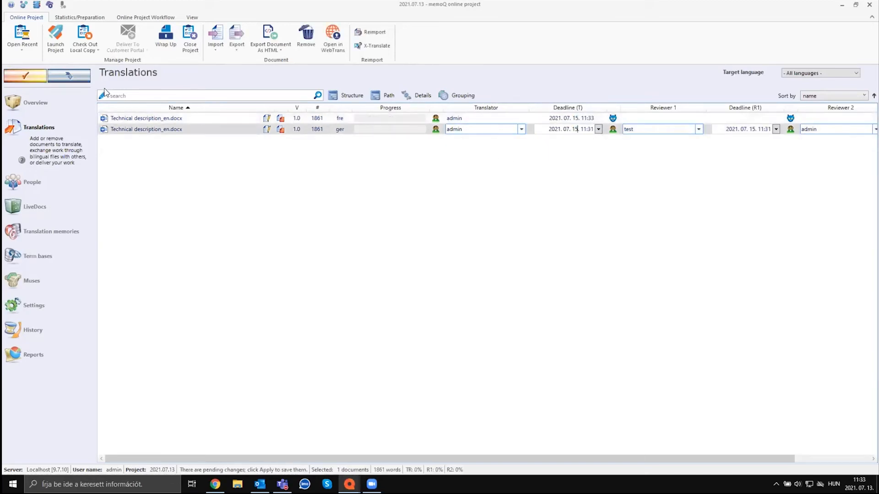
left_click(25, 75)
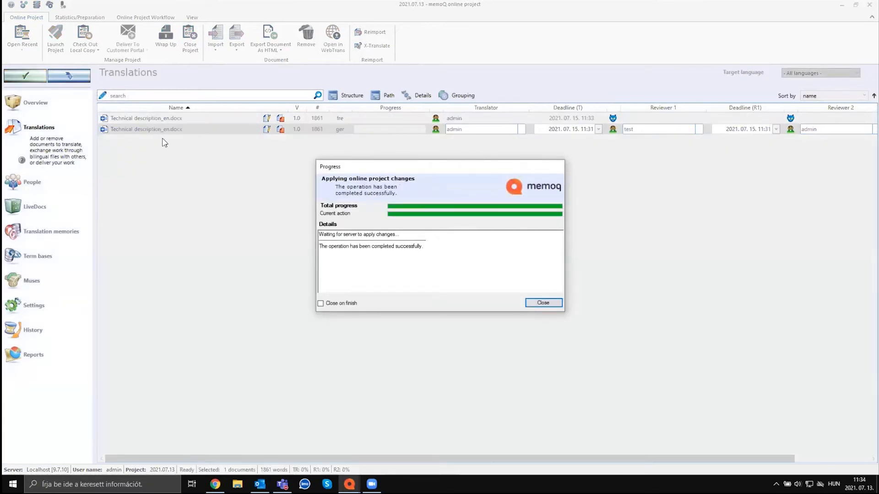
left_click(543, 303)
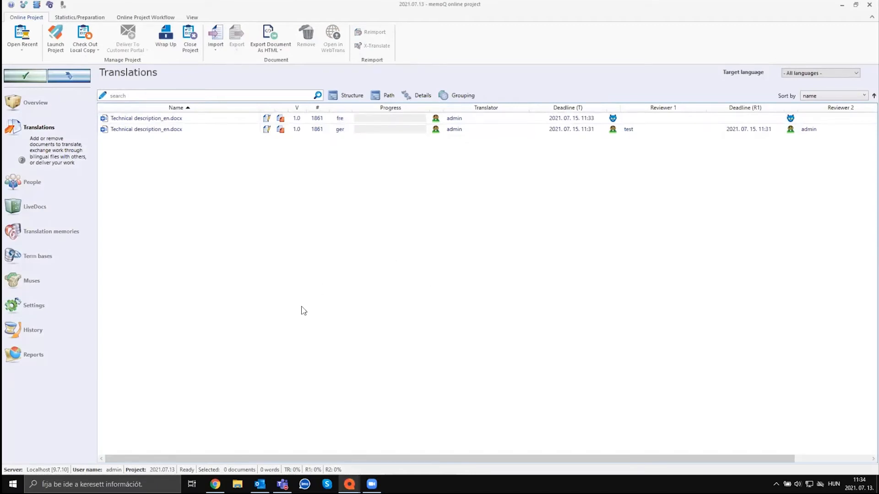
Switch to memoQweb in Chrome and open the document translations list of the 2021.07.13 project.
left_click(215, 484)
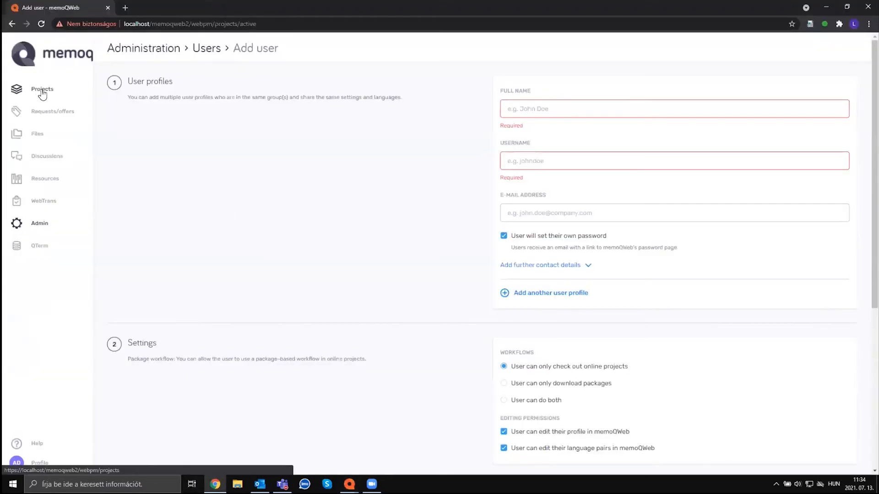
left_click(30, 90)
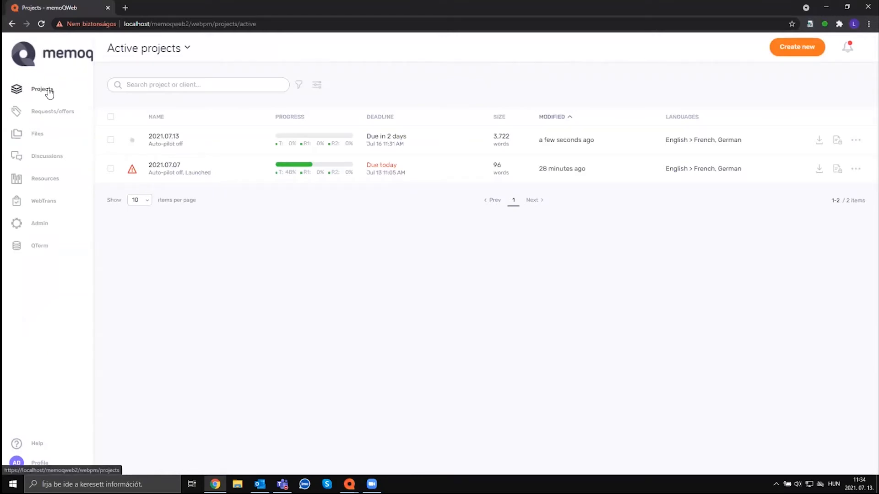
left_click(167, 140)
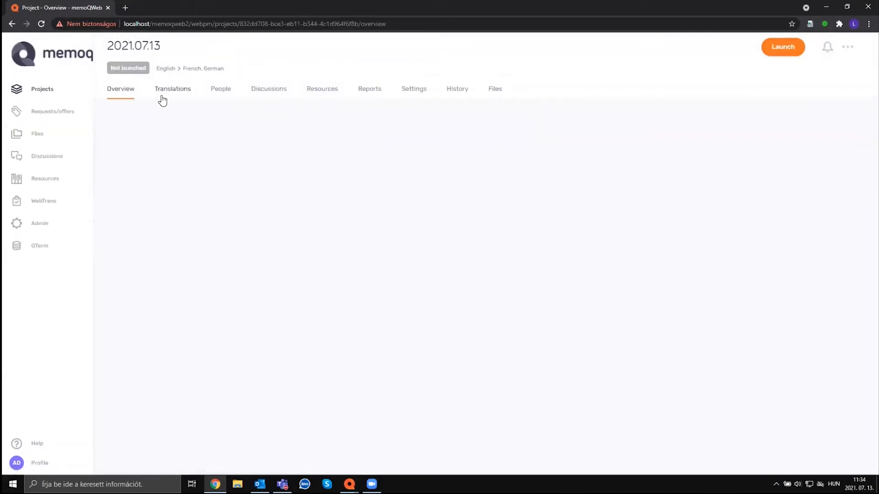
left_click(171, 91)
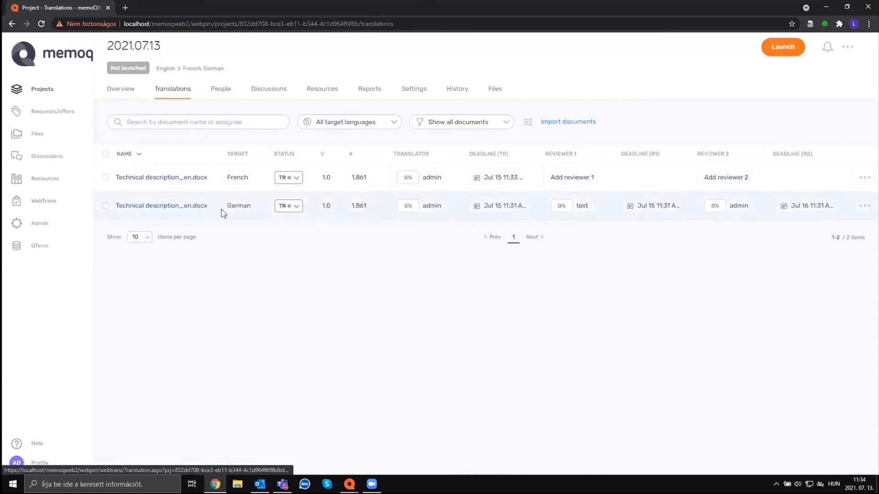
Set the translator deadline of both documents together to Jul 16, 11:33 AM.
left_click(106, 154)
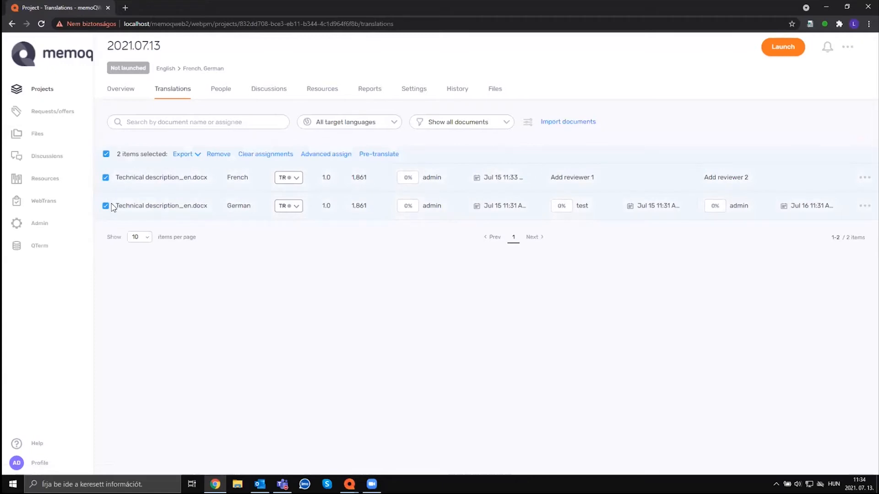
left_click(479, 182)
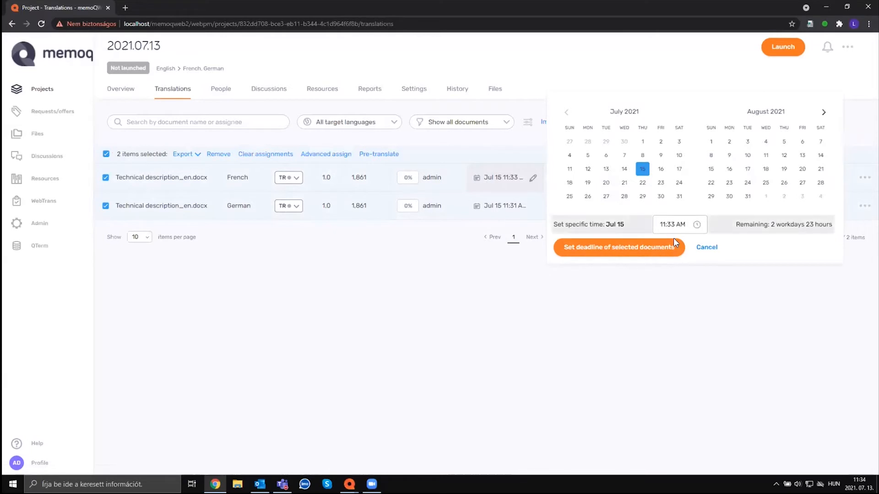
left_click(660, 169)
left_click(618, 245)
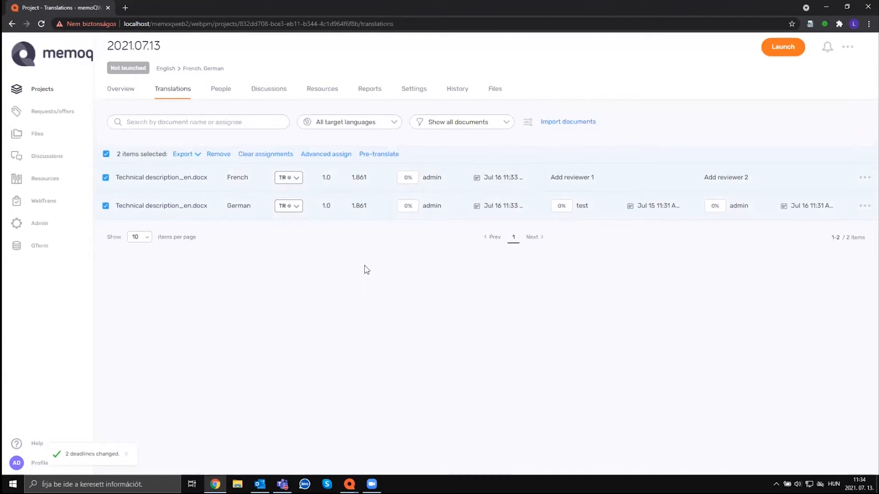
Return to the 2021.07.13 project in the memoQ desktop application and view the resource types in the Resource console.
mouse_move(350, 483)
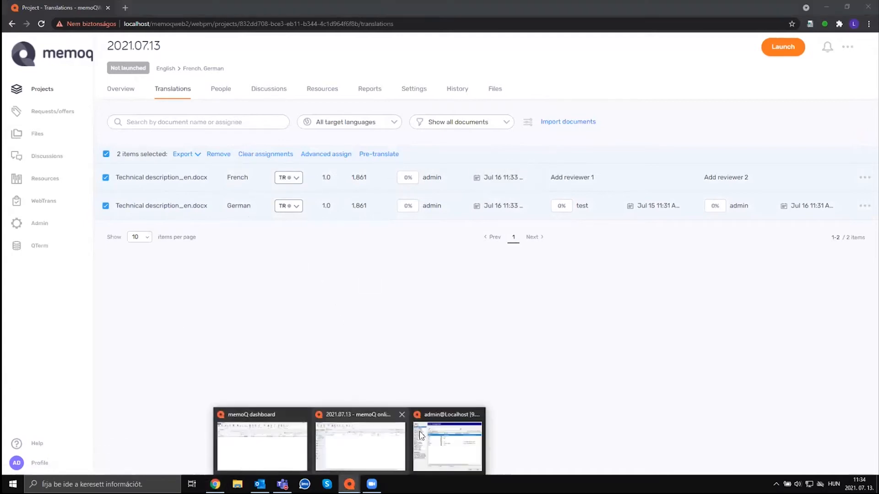
left_click(478, 414)
left_click(422, 444)
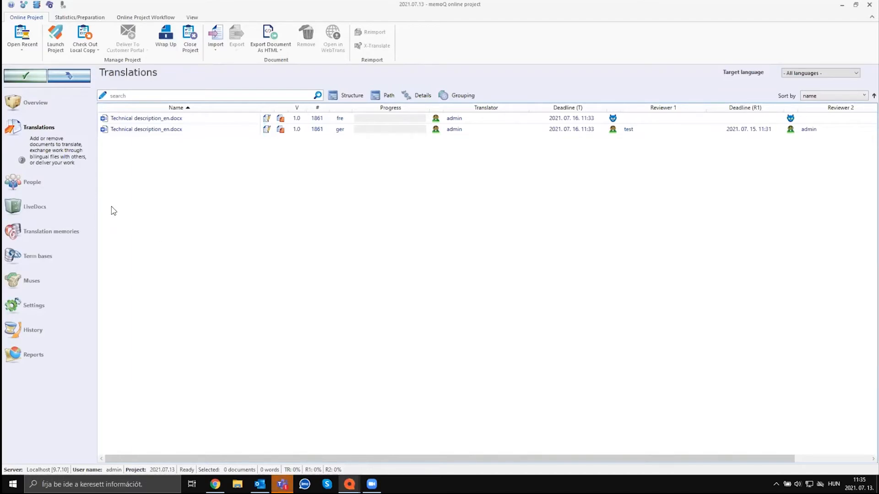
left_click(38, 8)
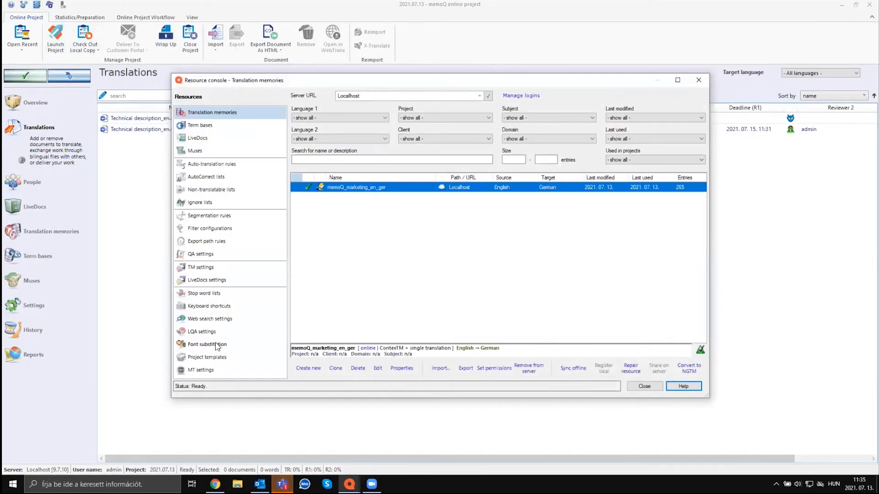
left_click(698, 80)
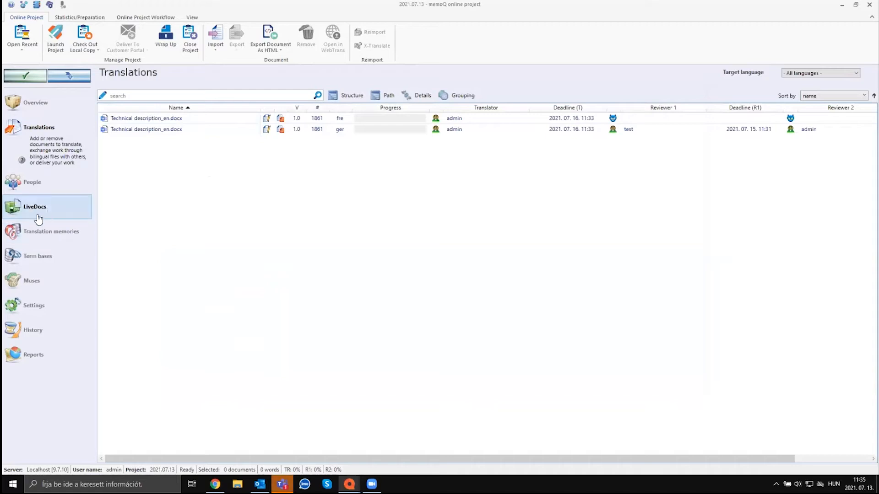
Create a new online LiveDocs corpus named 2021.07.13 for the project.
left_click(54, 211)
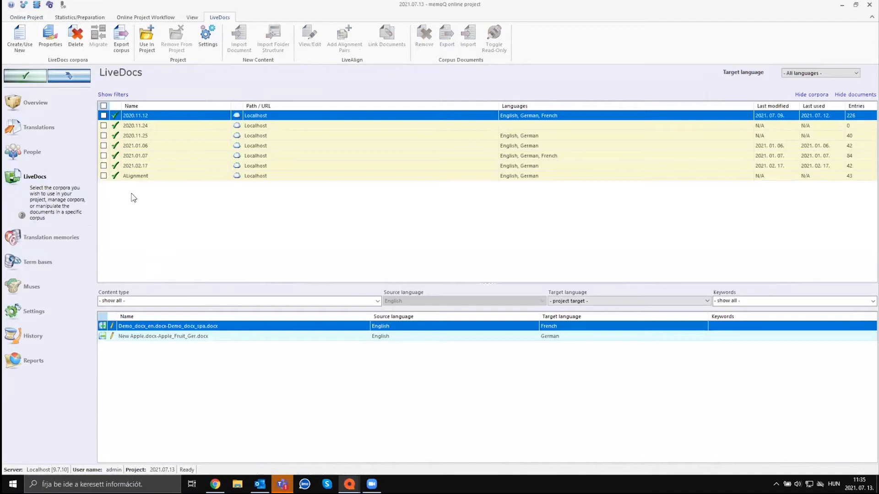
left_click(19, 36)
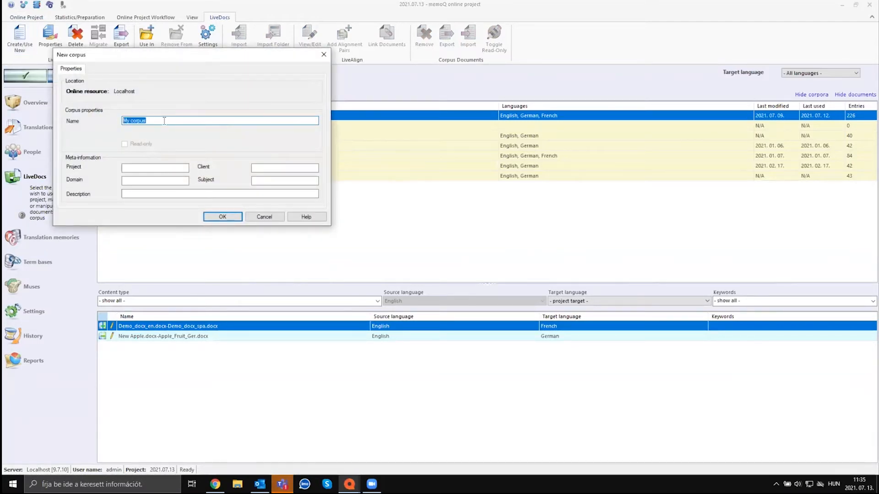
type("2021.07.13")
key("Return")
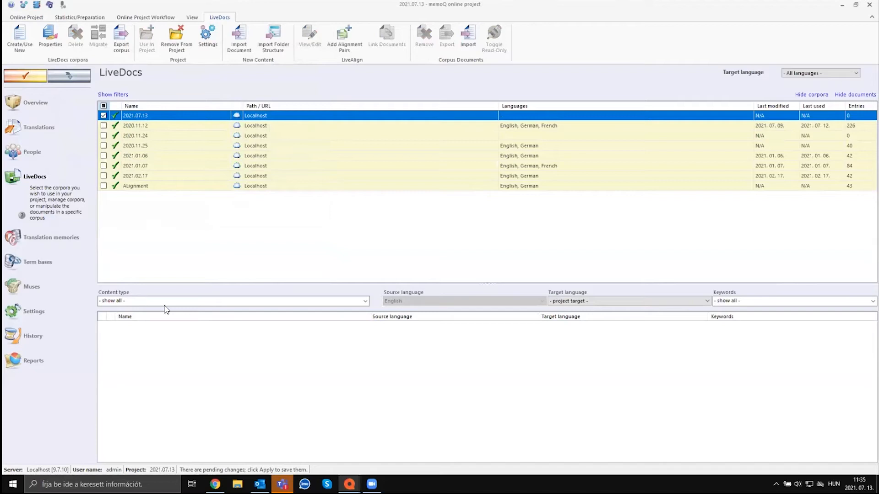
Import Technical description_en.docx into the 2021.07.13 corpus using the "Import as is (binary)" filter.
right_click(211, 367)
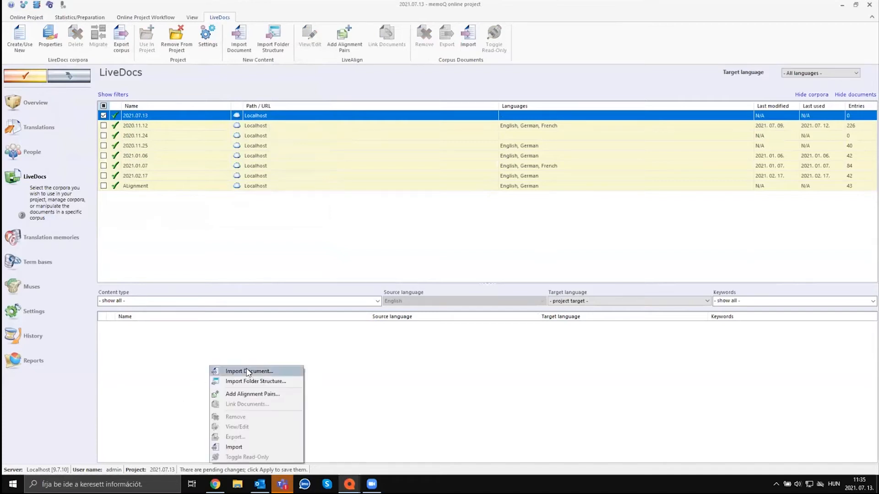
left_click(275, 368)
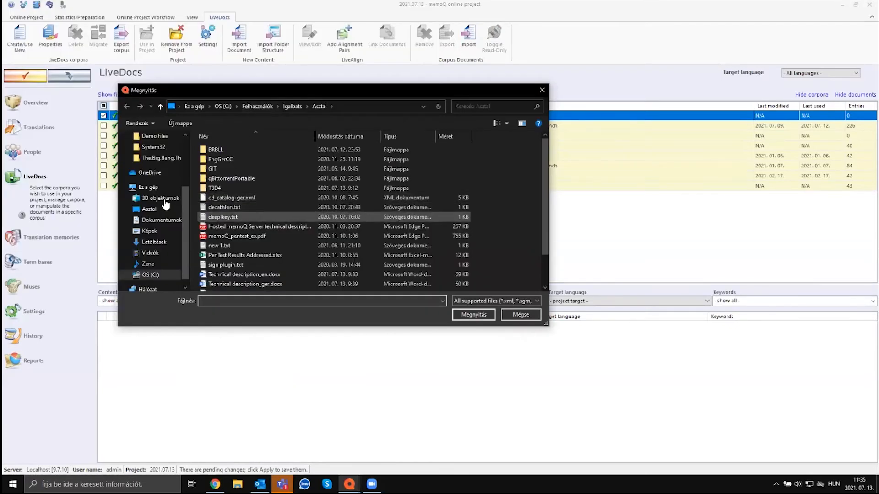
double_click(232, 156)
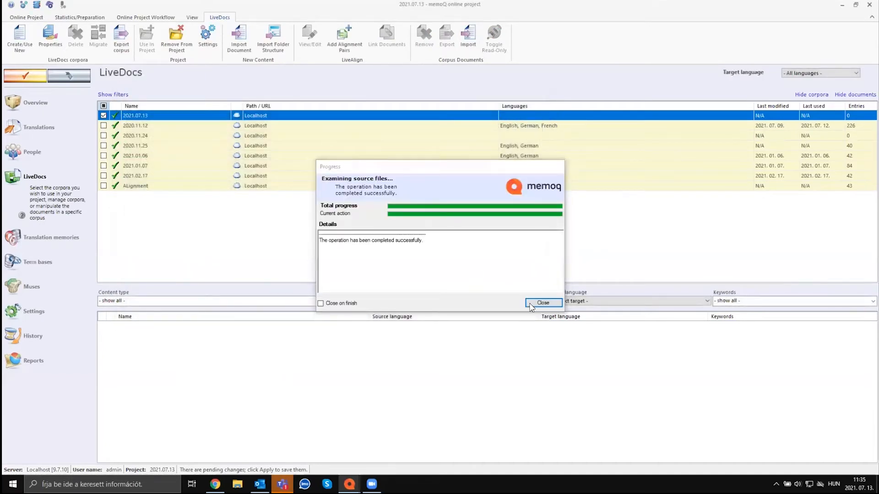
left_click(533, 304)
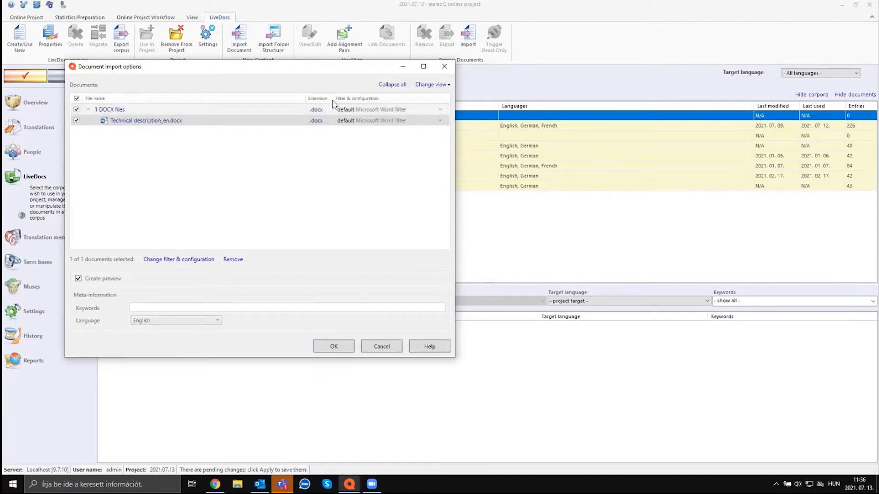
left_click(439, 120)
type("as is")
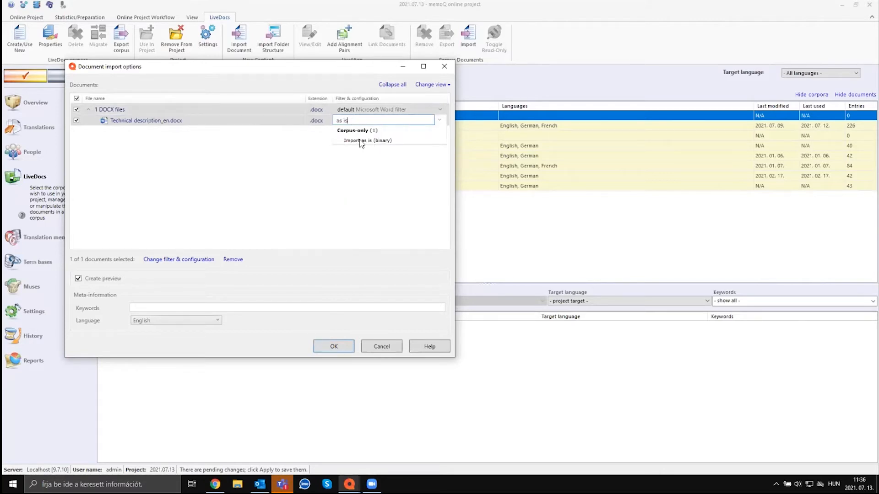
left_click(385, 144)
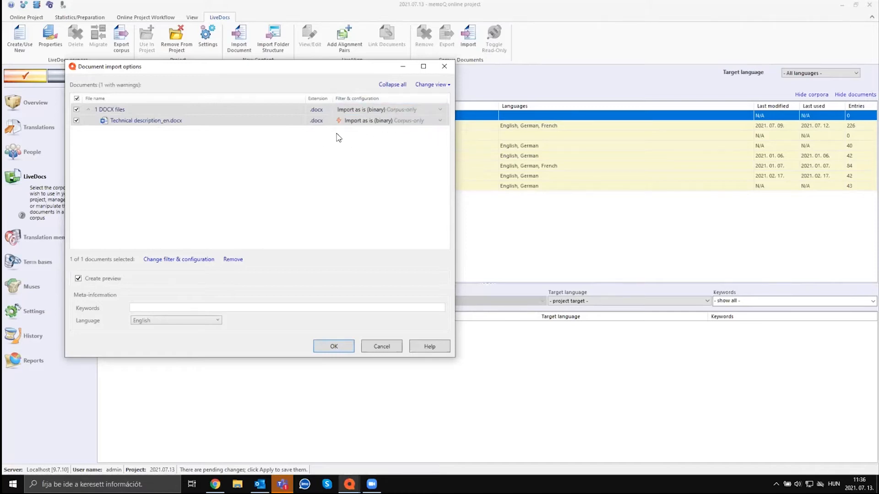
left_click(329, 344)
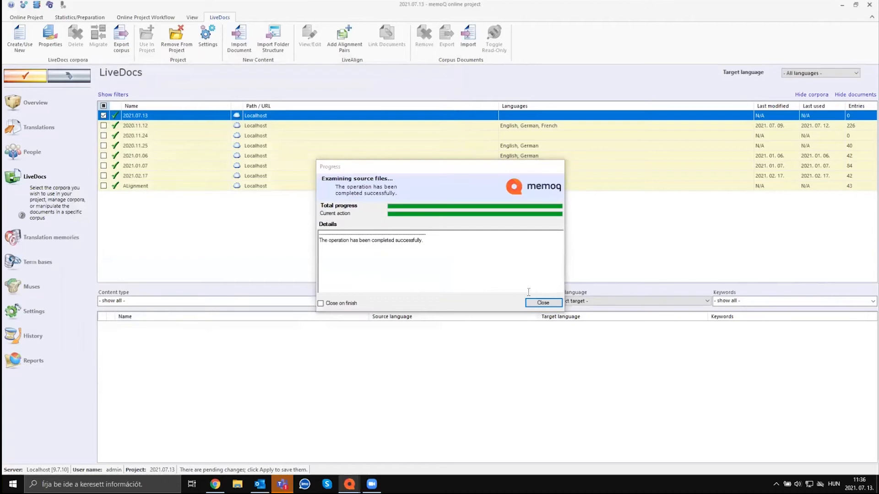
left_click(535, 303)
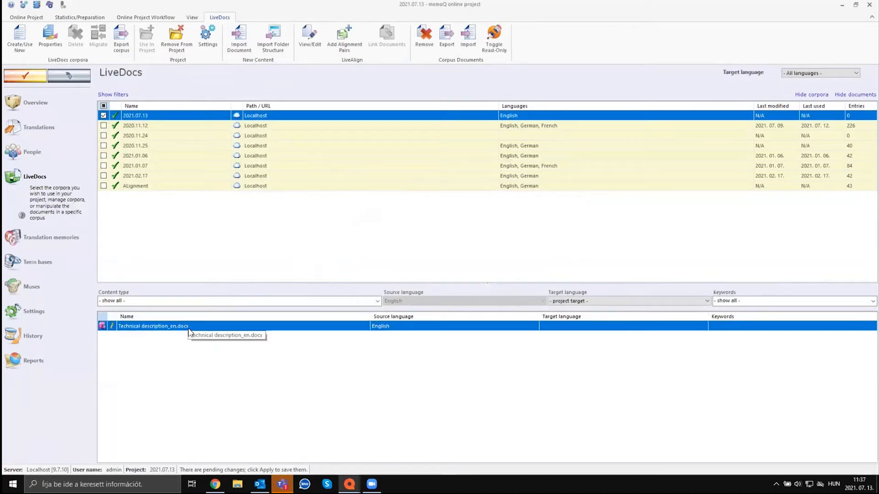
Open the imported Technical description_en.docx from the corpus in Word to view it, and close it.
double_click(187, 328)
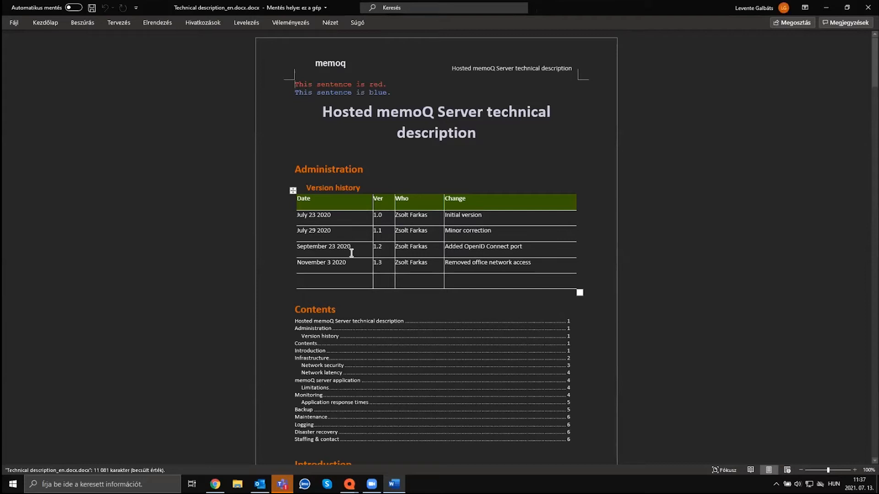
left_click(868, 8)
left_click(541, 302)
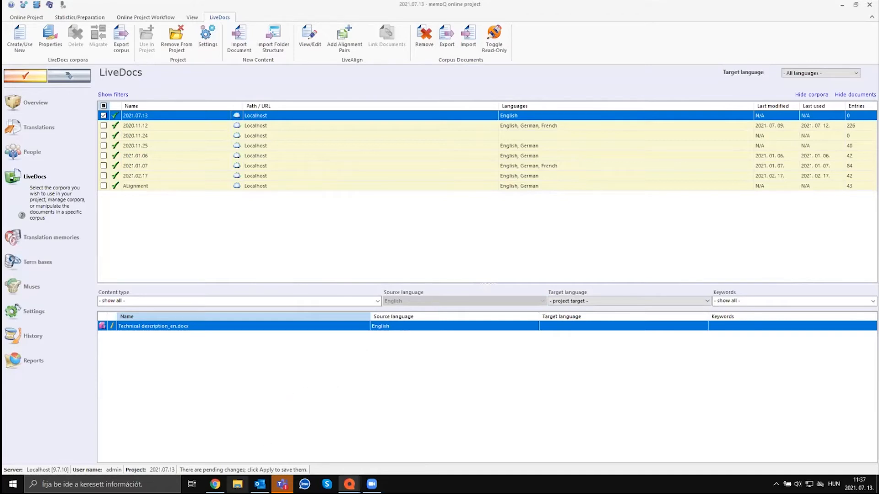
Open the desktop folder in File Explorer and minimize the memoQ project and Chrome windows to uncover the desktop.
left_click(237, 484)
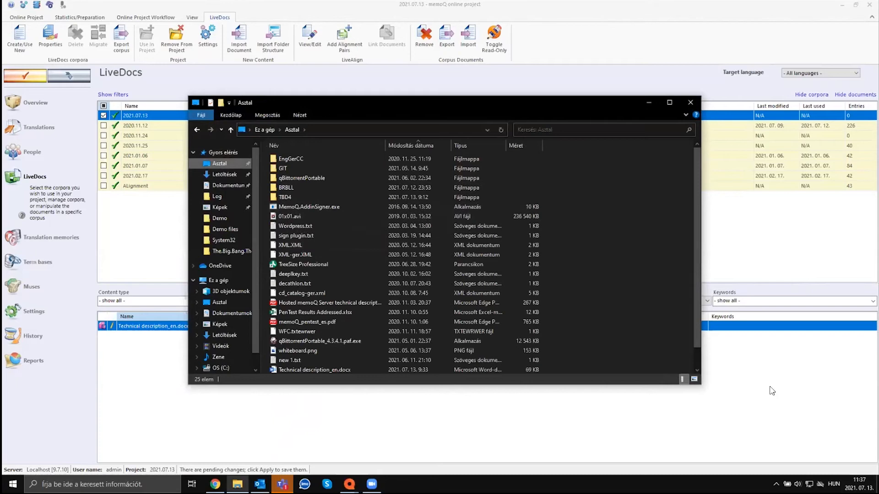
double_click(748, 6)
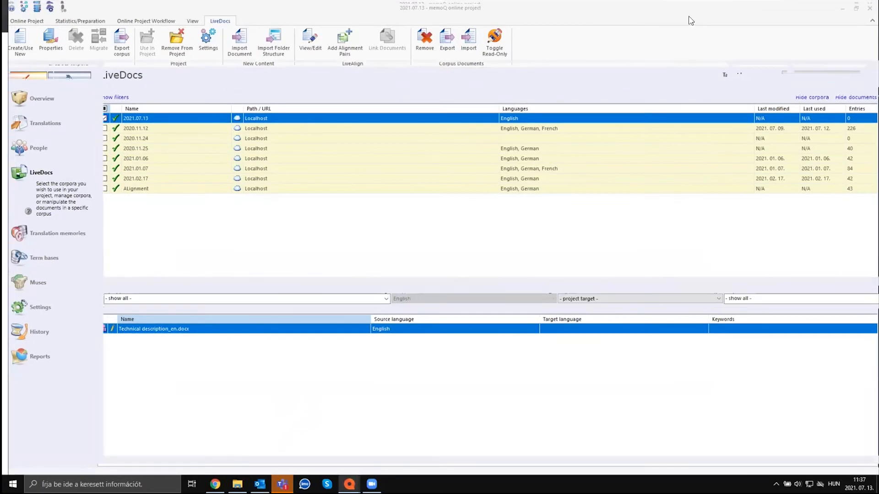
left_click_drag(689, 17, 620, 82)
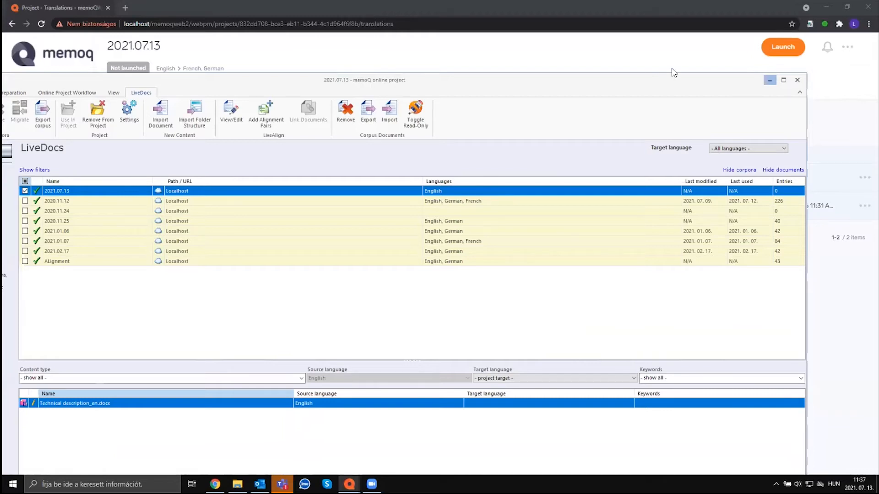
left_click(770, 80)
left_click(827, 7)
Move the English and German Technical description Word files into a separate column on the desktop and check their names.
left_click_drag(25, 65, 98, 22)
left_click_drag(25, 110, 97, 73)
left_click(76, 31)
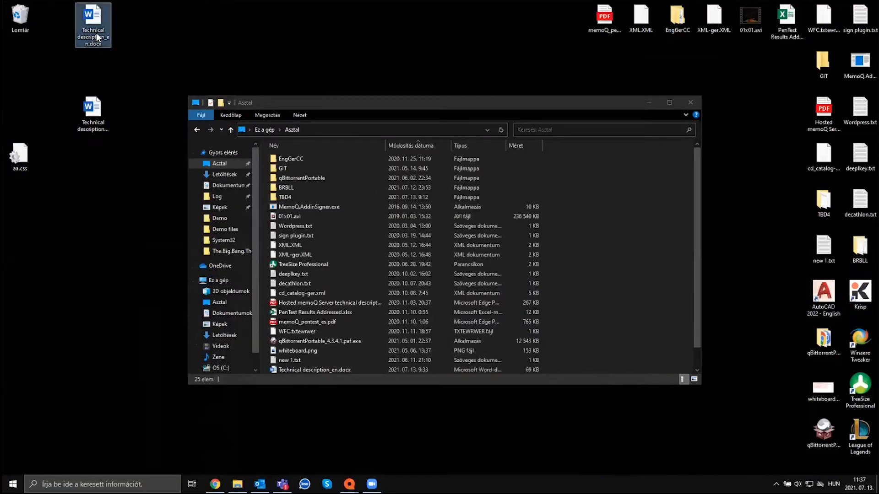
left_click(94, 126)
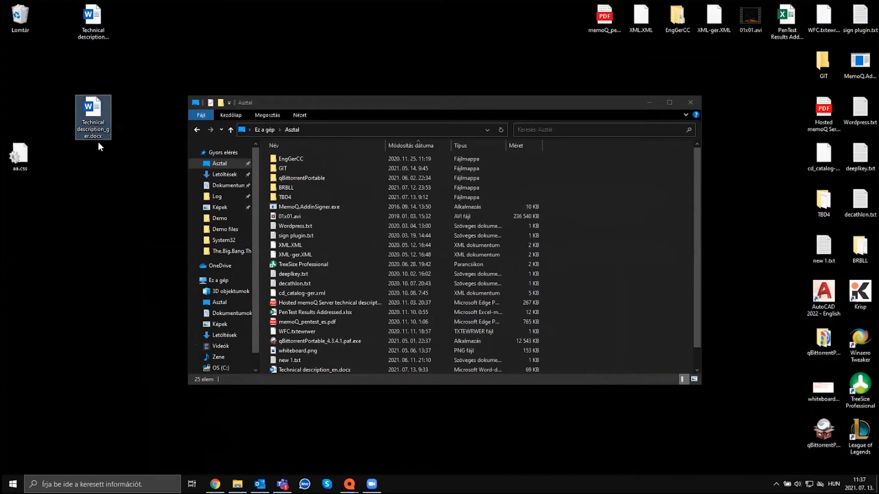
Place the German Technical description file directly below the English one on the desktop and switch back to the 2021.07.13 project.
left_click_drag(98, 138, 96, 114)
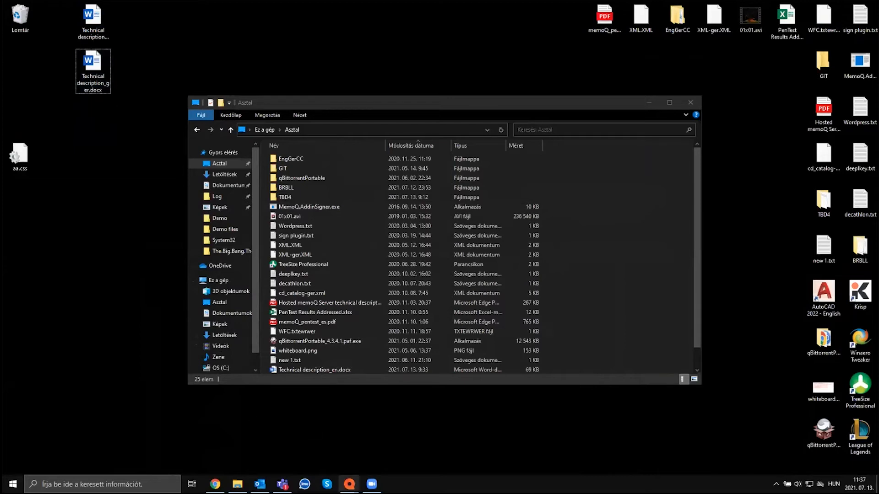
mouse_move(349, 483)
left_click(393, 452)
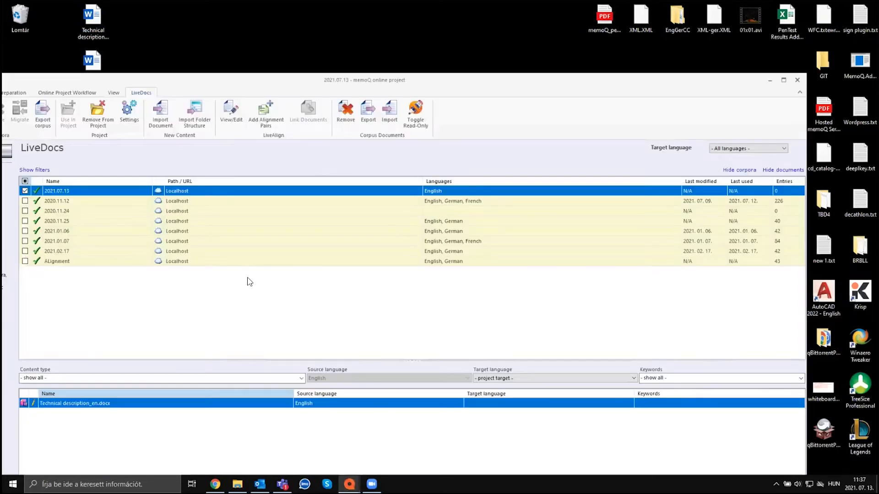
Start adding alignment pairs to the 2021.07.13 corpus with Technical description_en.docx as the source document.
right_click(138, 434)
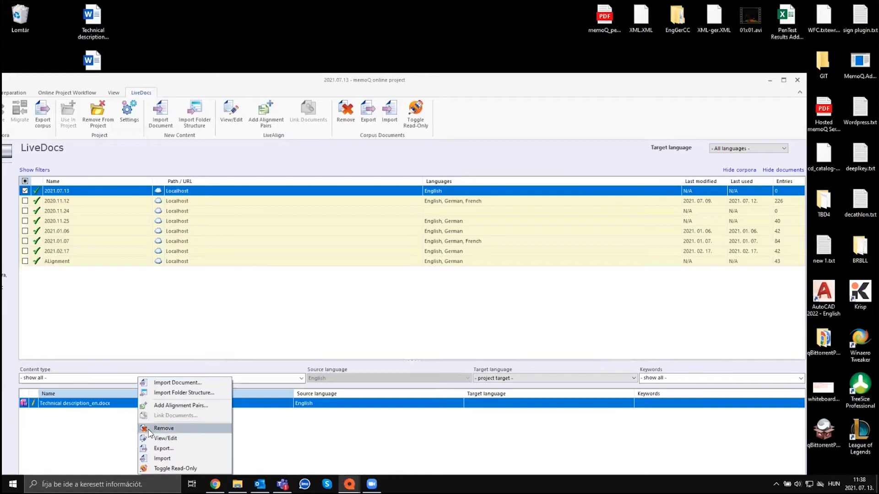
left_click(190, 408)
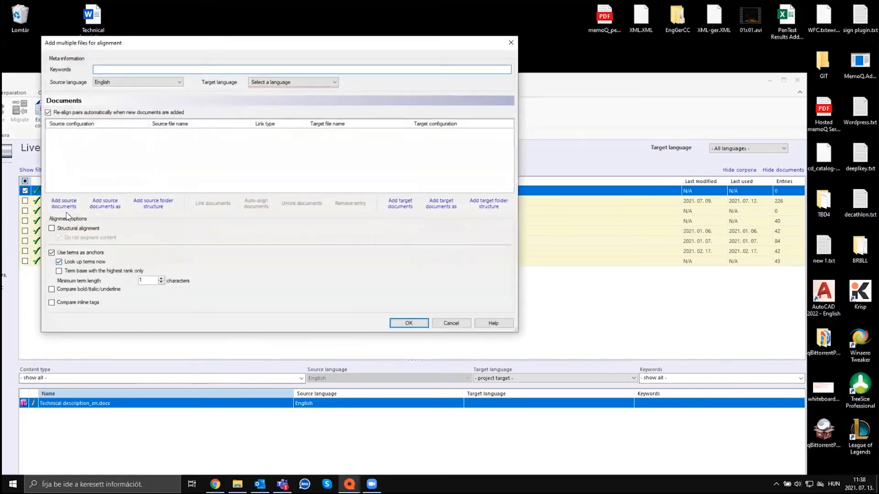
left_click(63, 203)
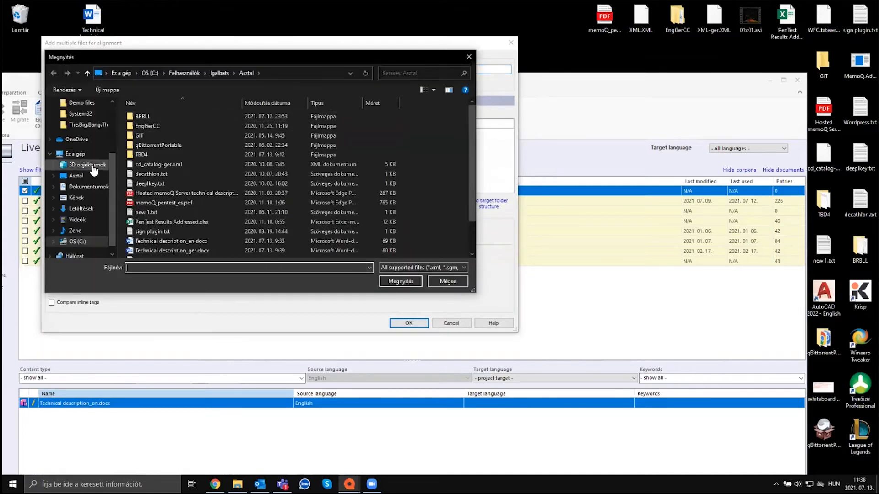
key("Return")
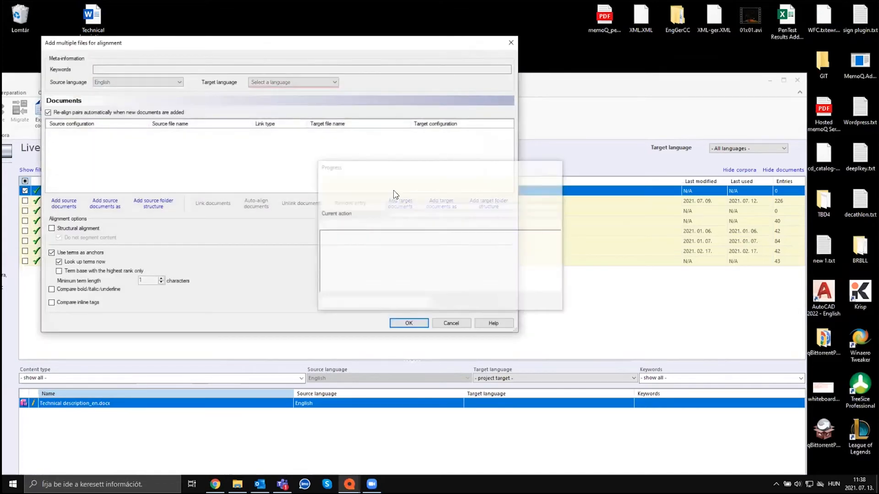
left_click(531, 300)
Add Technical description_ger.docx from the desktop as the target document for the alignment.
left_click(389, 207)
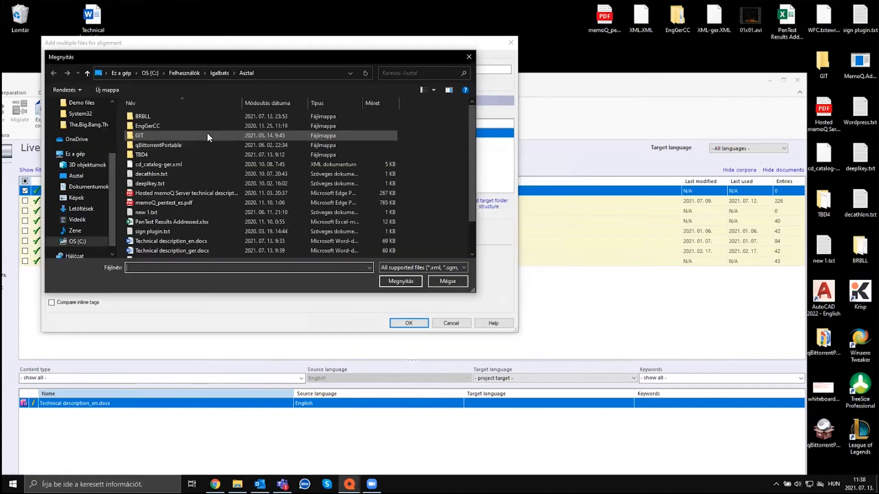
left_click(82, 175)
double_click(164, 117)
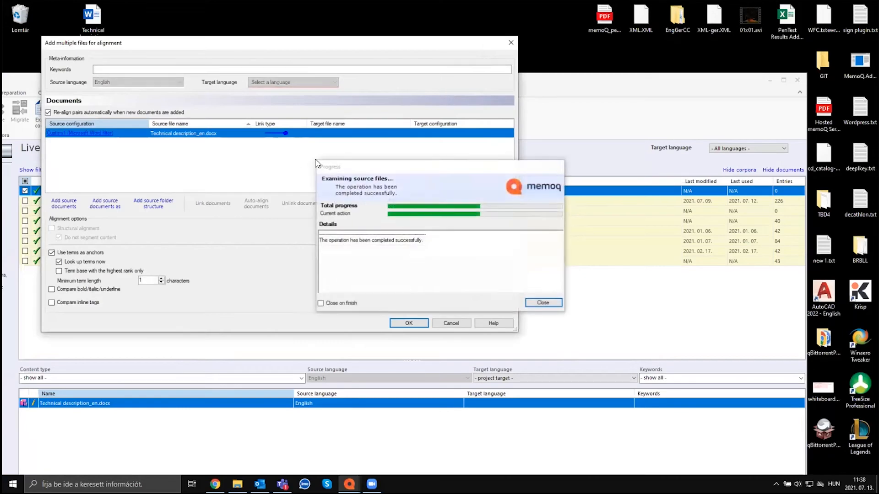
left_click(532, 301)
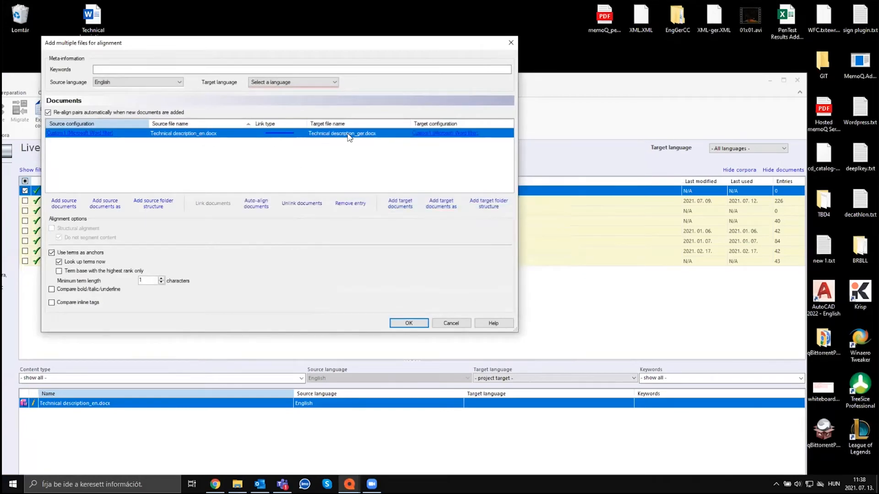
Unlink the English and German Technical description documents and link them again manually as a pair.
left_click(296, 204)
left_click(474, 275)
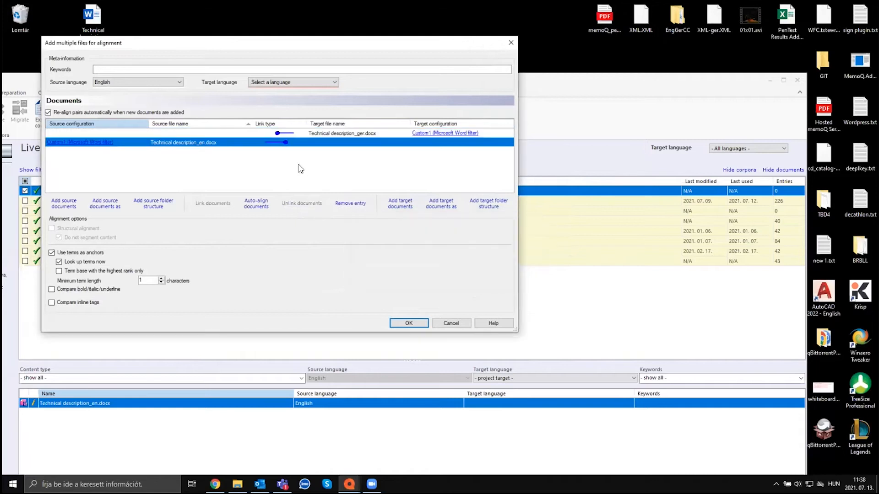
left_click_drag(249, 44, 293, 54)
left_click(268, 143)
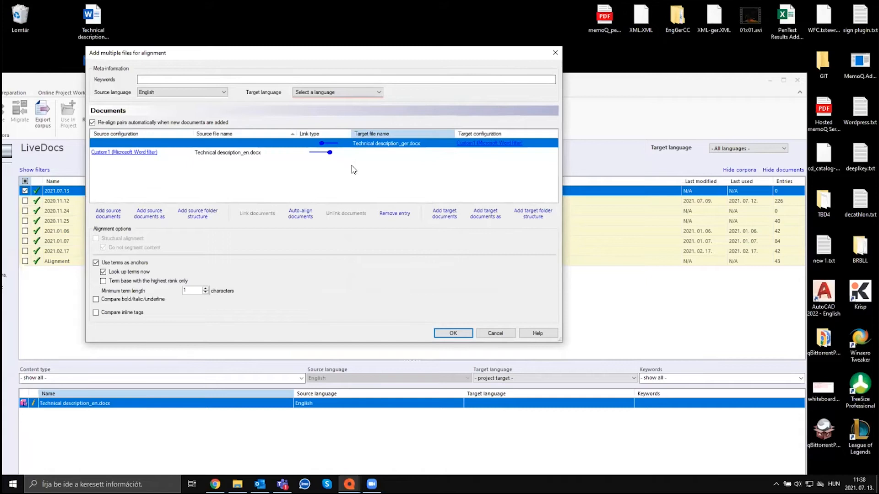
left_click_drag(327, 140, 334, 161)
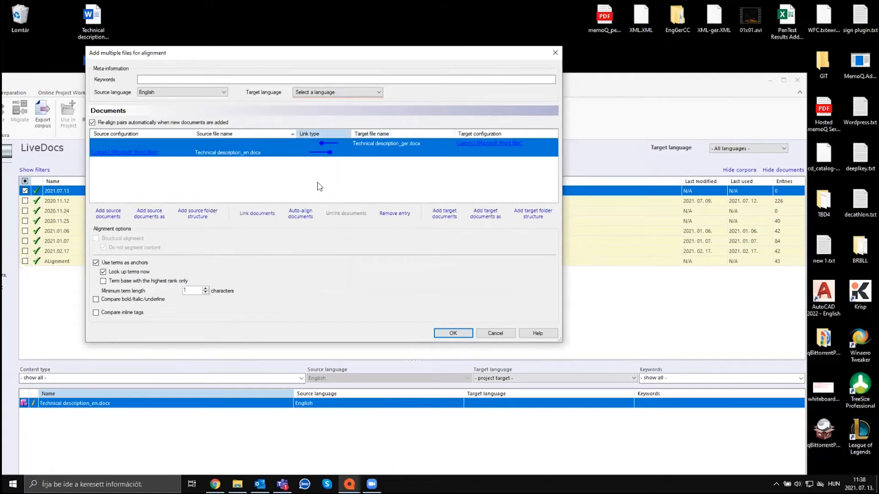
left_click(257, 214)
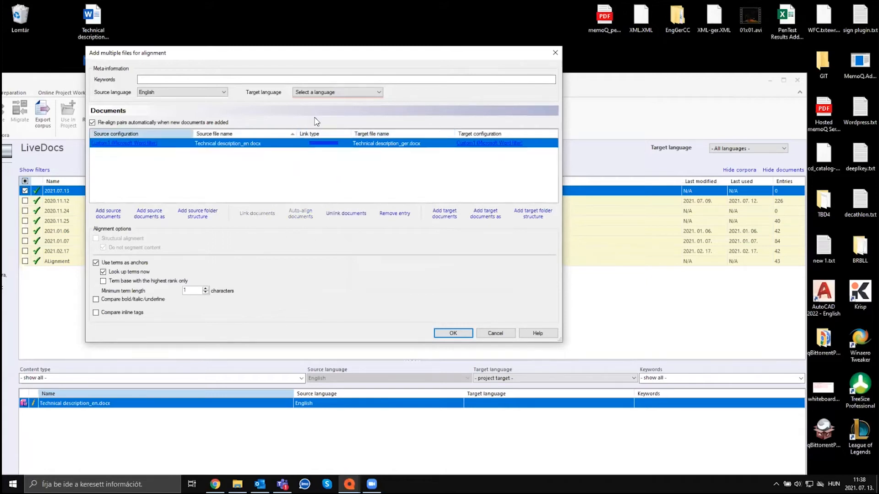
Set the alignment's target language to German and import the linked document pair into the corpus.
left_click(337, 92)
left_click(320, 120)
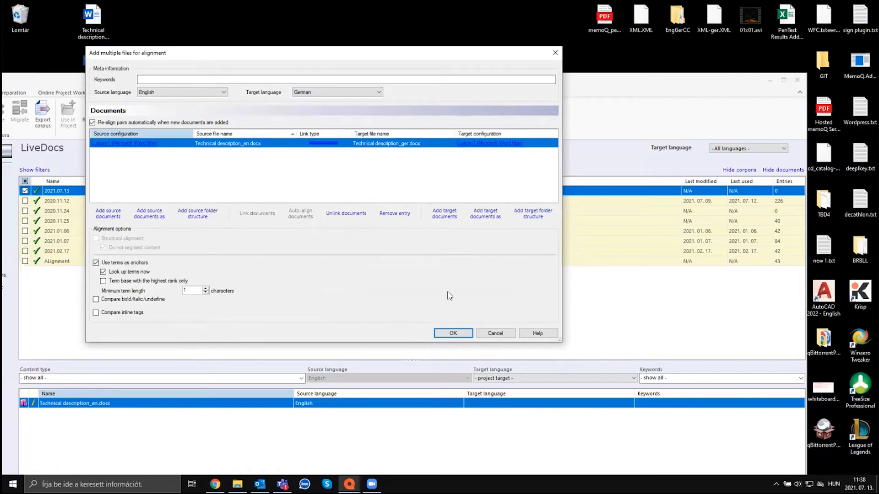
left_click(453, 334)
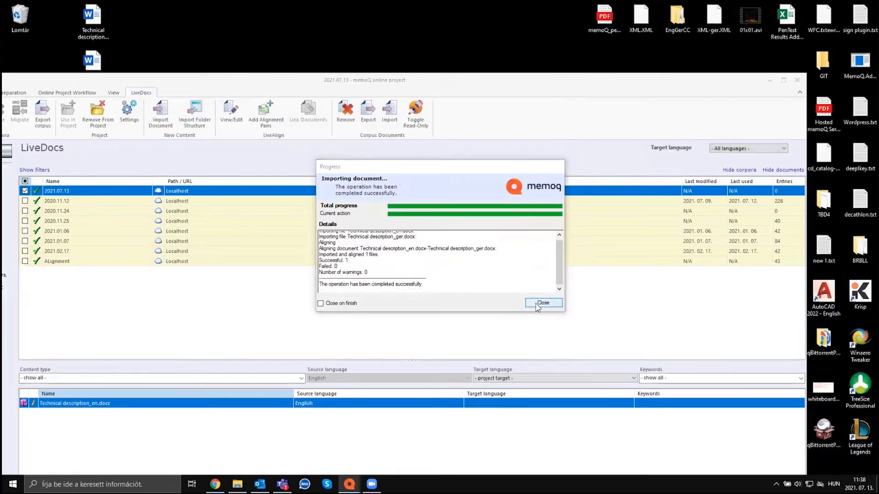
left_click(543, 303)
Maximize the project window and apply the pending changes to the online project.
left_click_drag(370, 15, 369, 1)
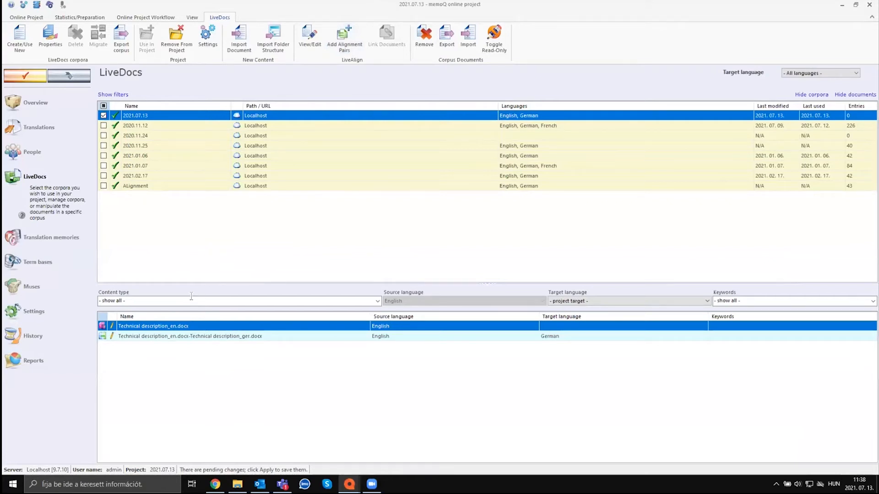
left_click(26, 76)
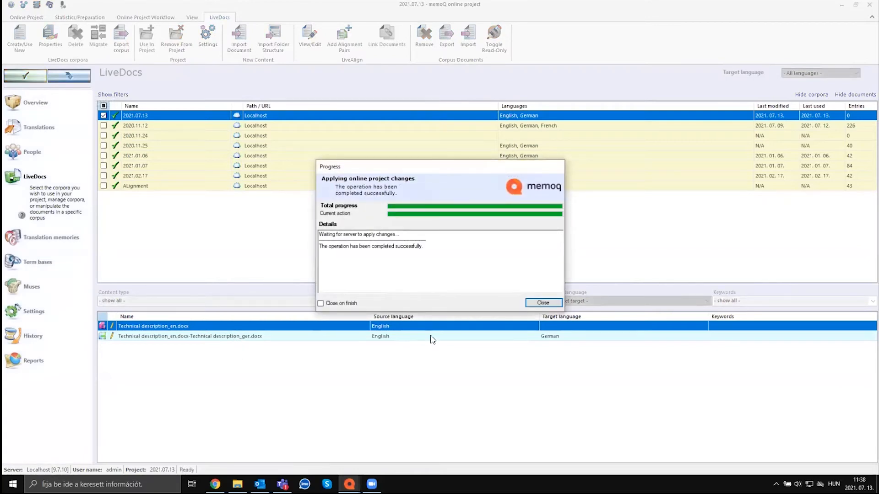
left_click(542, 303)
Open the aligned English-German Technical description pair from the corpus for viewing and bring up the memoQ dashboard.
right_click(192, 340)
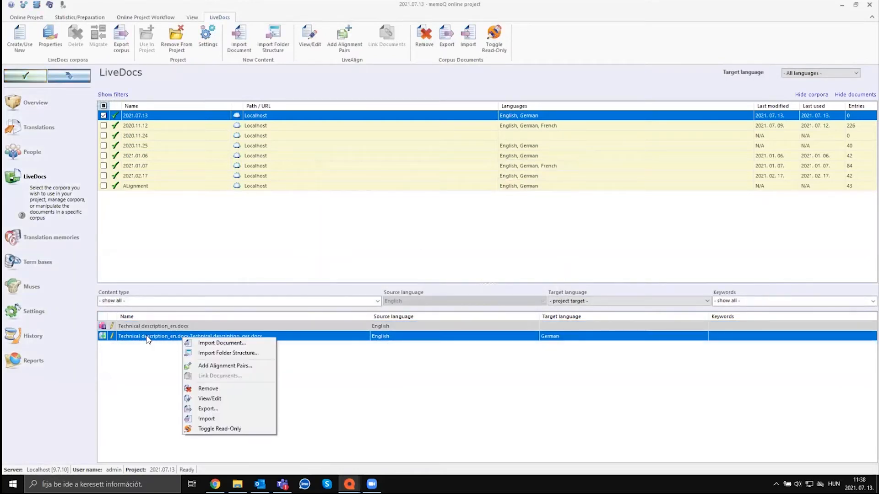
left_click(224, 400)
mouse_move(349, 484)
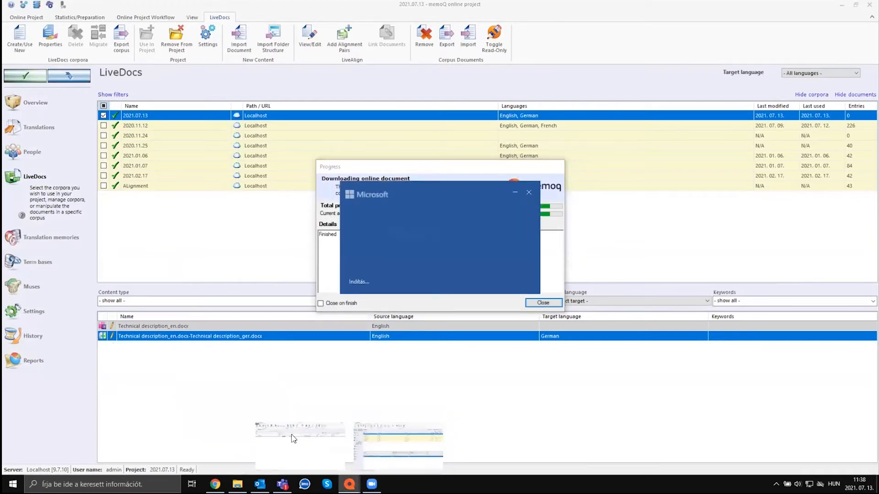
left_click(294, 440)
left_click(542, 303)
Return to the 2021.07.13 project and remove the binary Technical description_en.docx from its corpus.
mouse_move(349, 484)
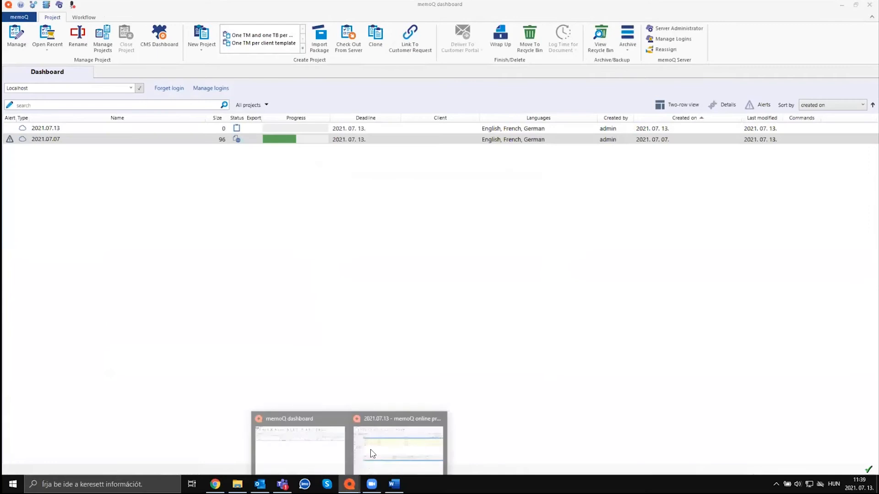
left_click(372, 454)
right_click(139, 326)
left_click(151, 374)
left_click(471, 274)
Open the aligned English-German Technical description pair in the alignment editor and enable editing of the document.
right_click(146, 328)
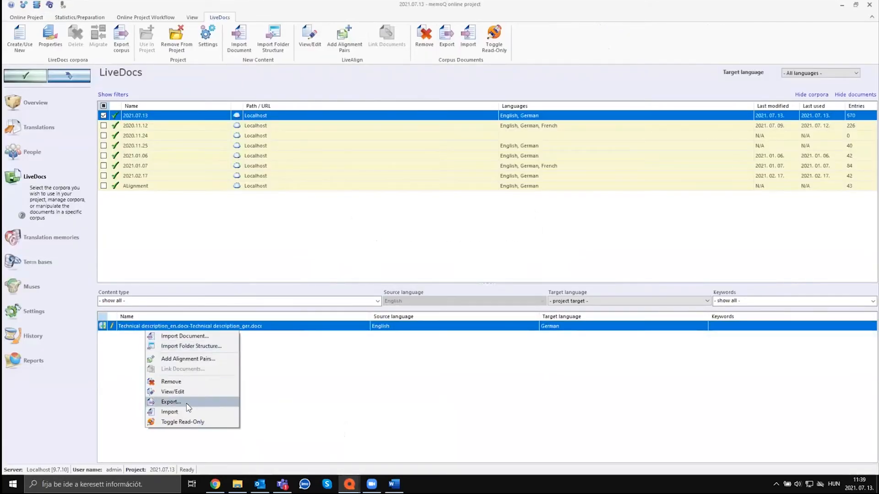
left_click(176, 391)
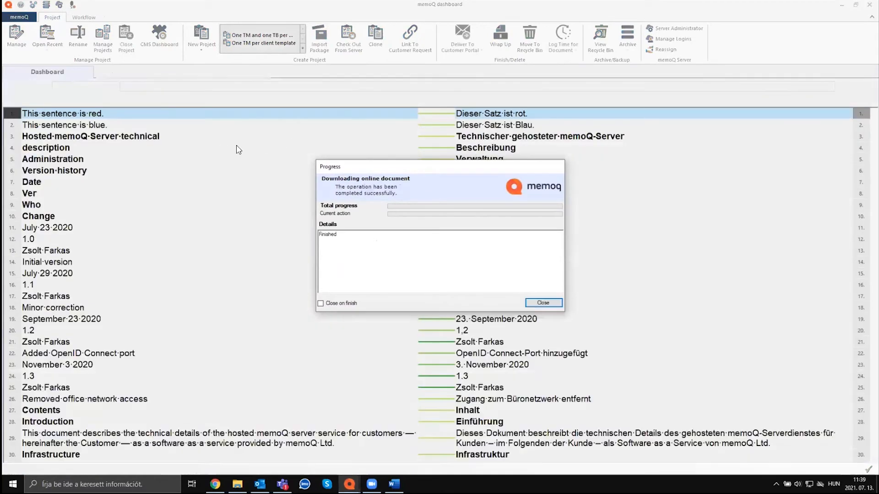
left_click(543, 303)
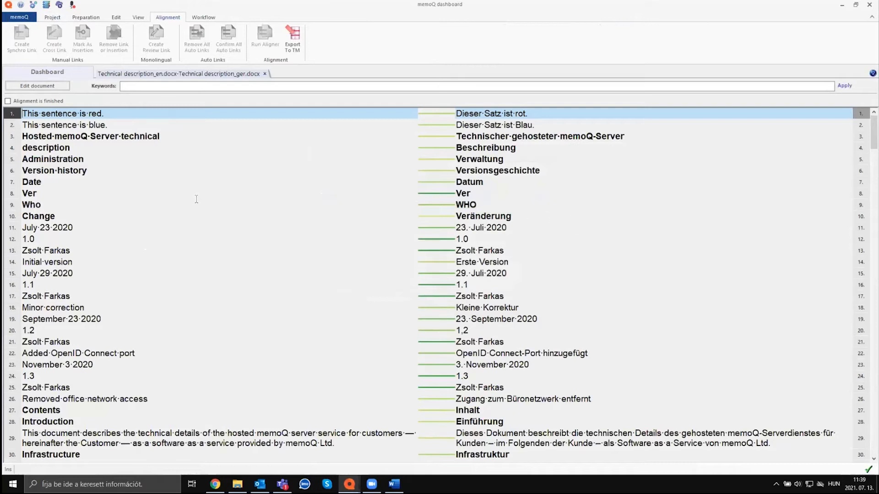
left_click(36, 86)
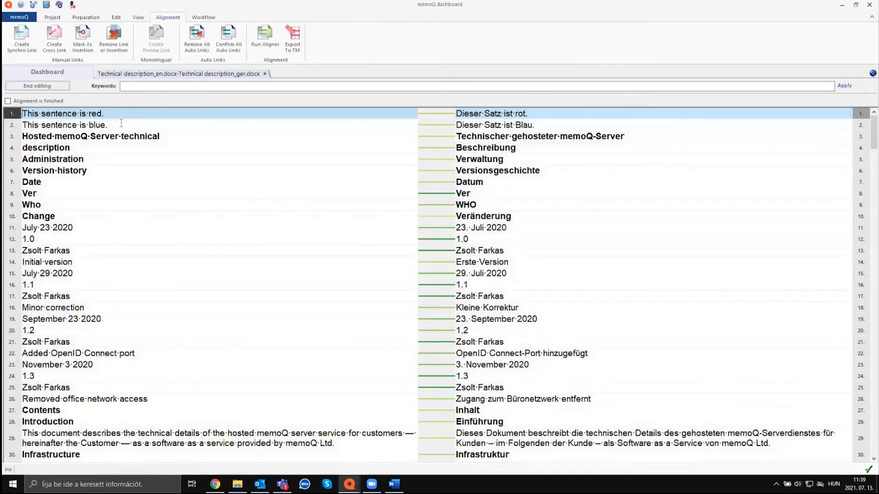
Review the join and link commands available for the source segments "Hosted memoQ Server technical" and "Change".
left_click(168, 136)
right_click(171, 136)
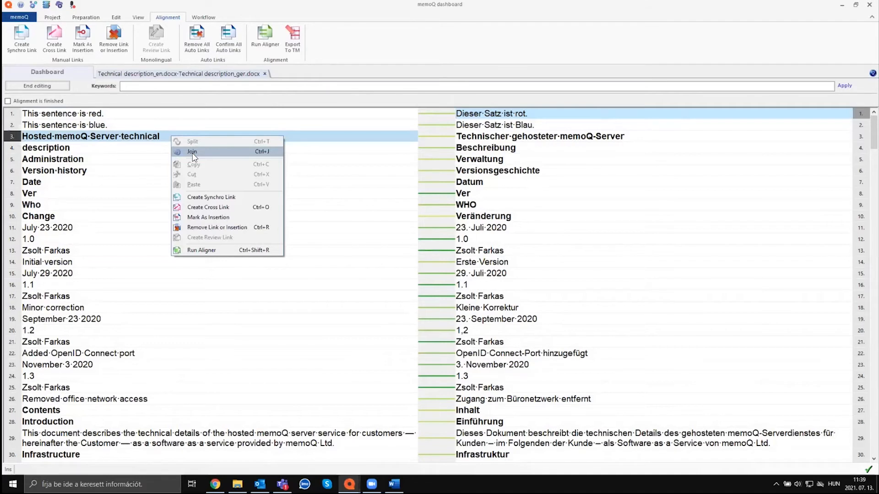
left_click(127, 237)
left_click(125, 217)
right_click(116, 217)
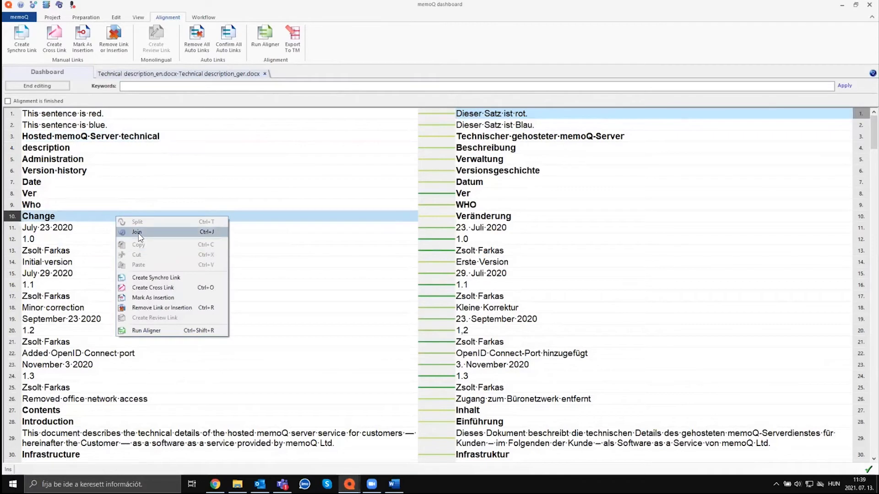
left_click(94, 221)
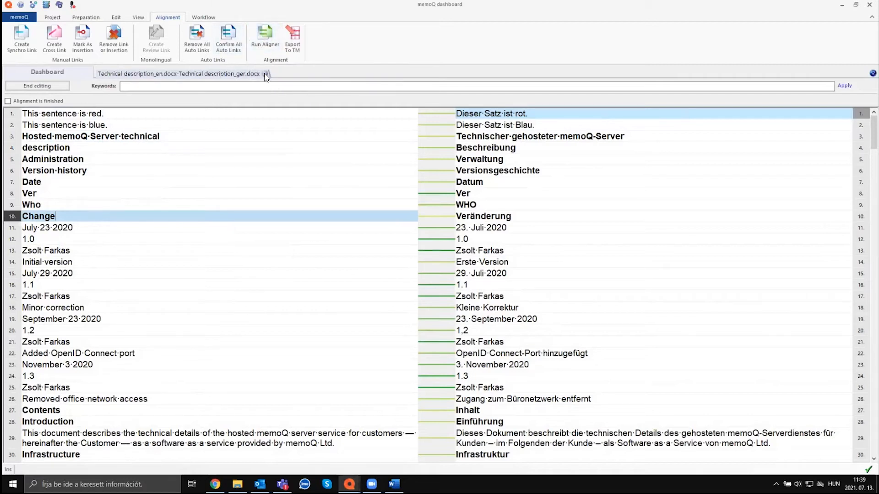
Close the alignment document and return to the LiveDocs corpora of the 2021.07.13 online project.
left_click(265, 75)
left_click(350, 484)
left_click(399, 447)
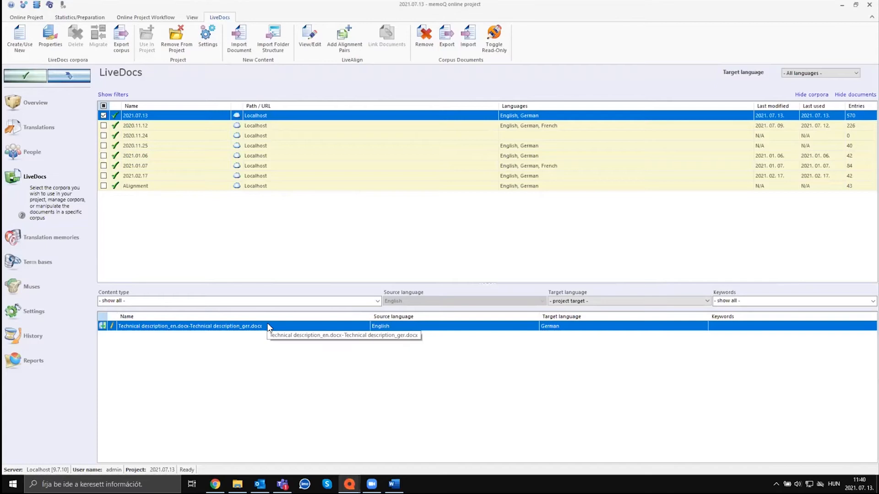
Add the memoQ_marketing_en_ger translation memory to the project and apply the change on the server.
left_click(81, 239)
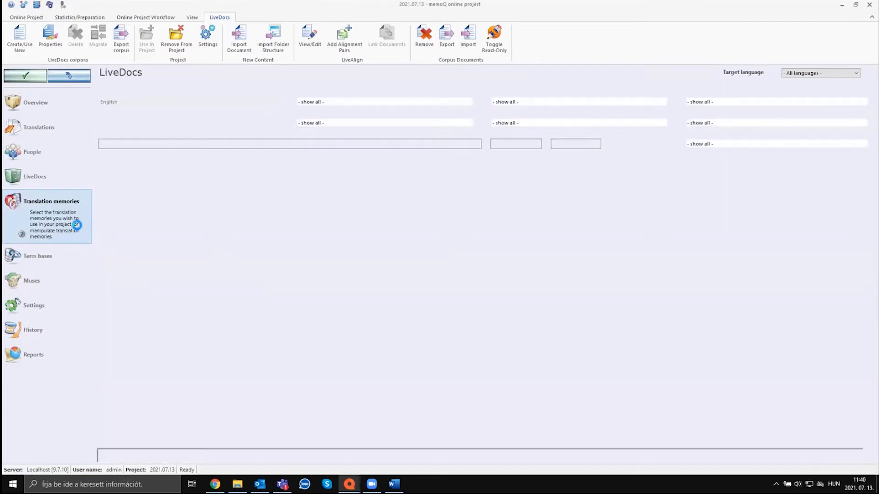
left_click(114, 171)
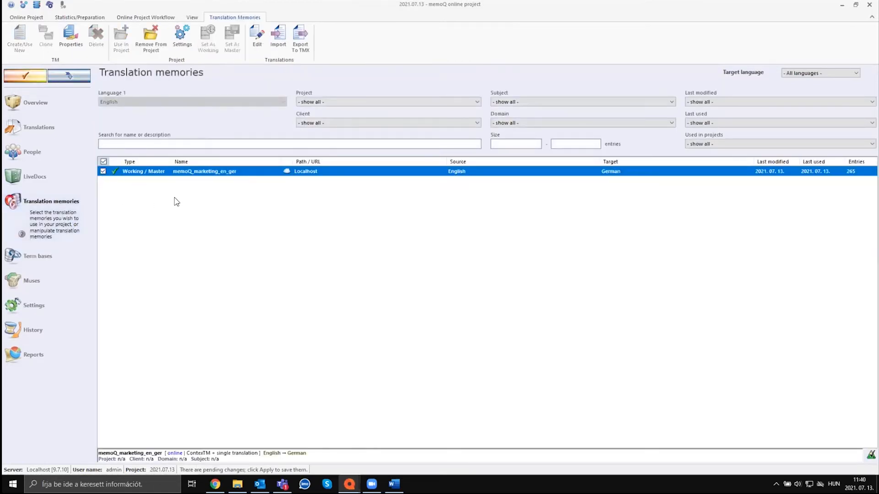
left_click(35, 82)
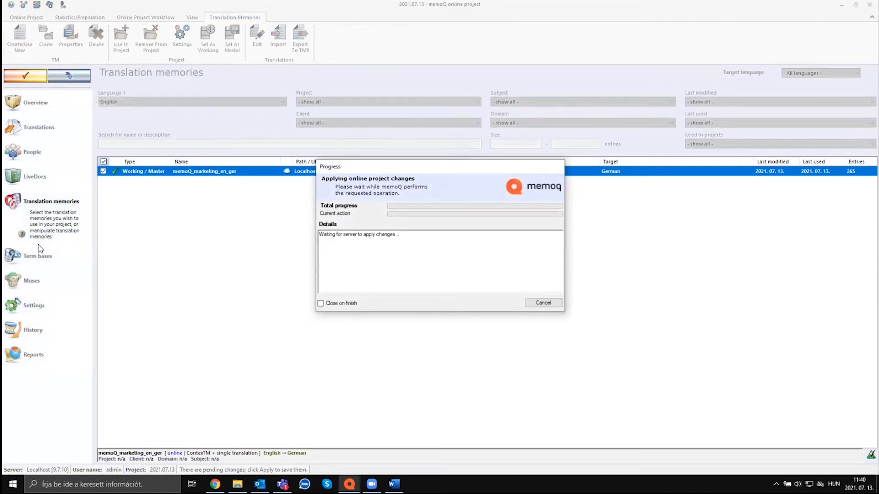
left_click(523, 302)
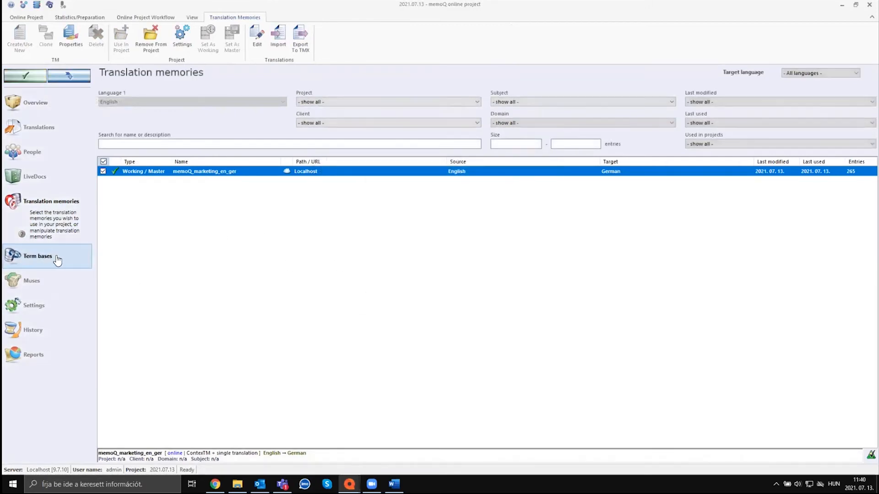
Add the memoQ_Marketing term base to the project and apply the change on the server.
left_click(58, 257)
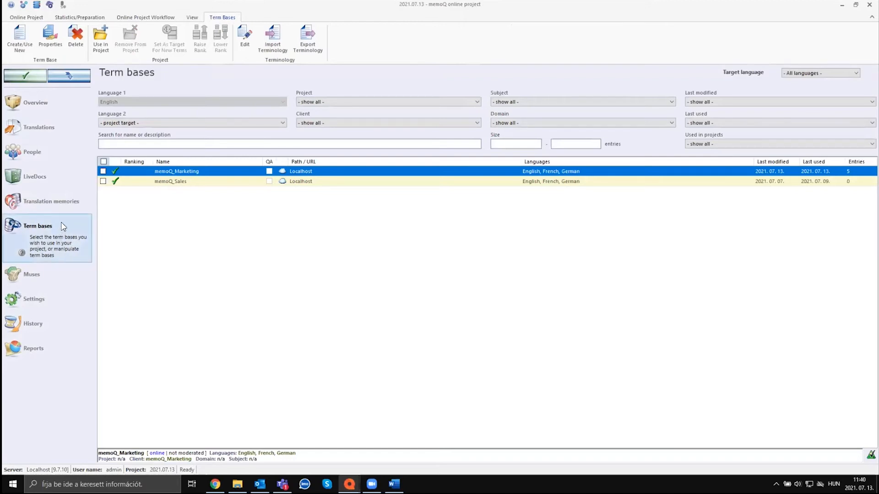
left_click(103, 171)
left_click(27, 77)
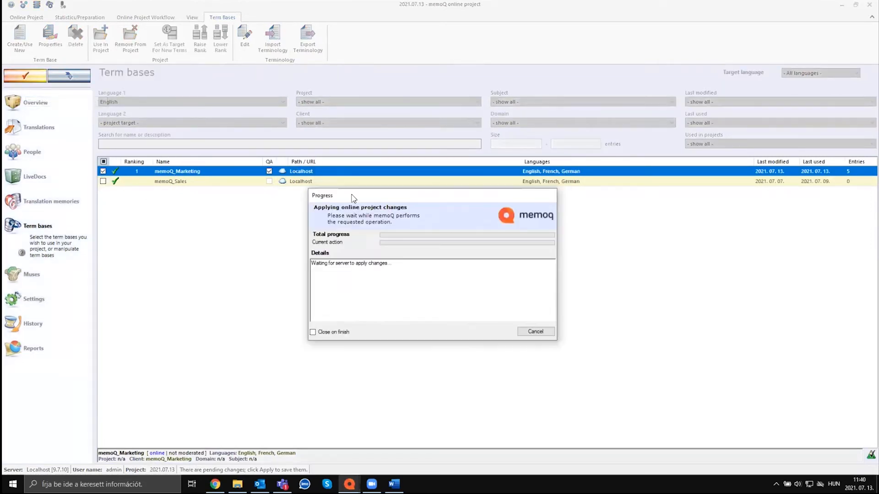
left_click(535, 331)
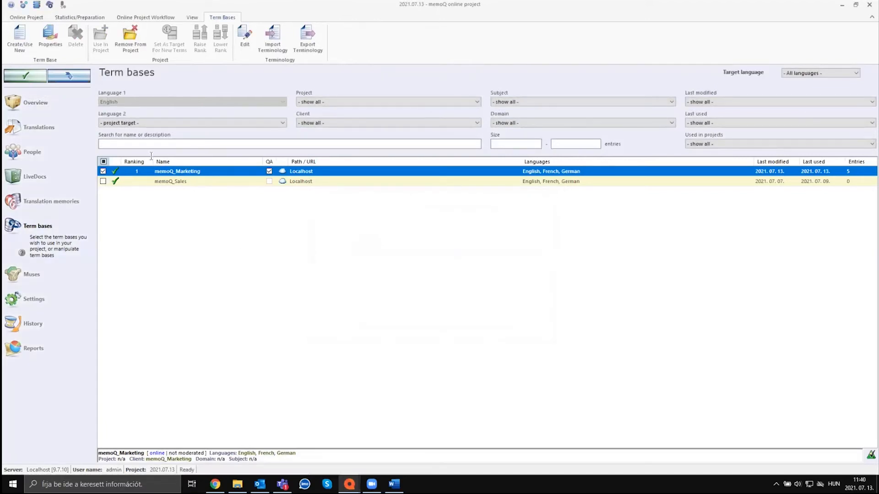
Review the Moderated and Late disclosure options for a new online term base, and leave without creating it.
left_click(18, 36)
left_click(192, 174)
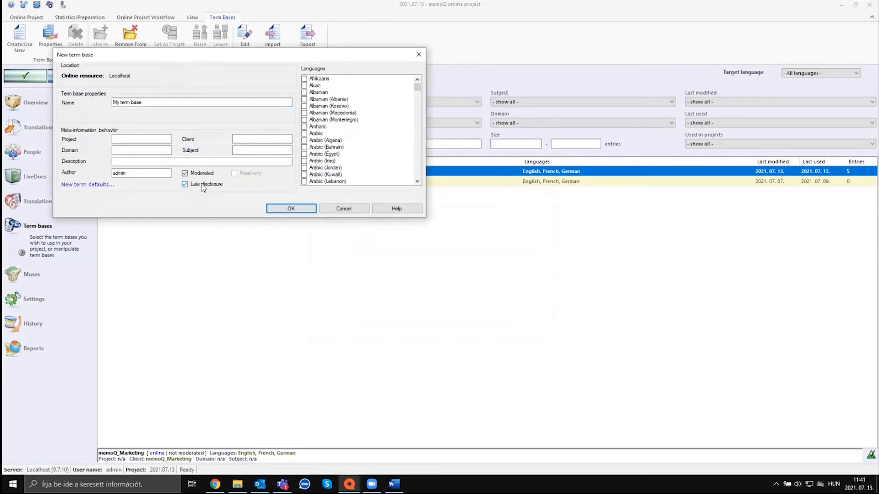
left_click(344, 208)
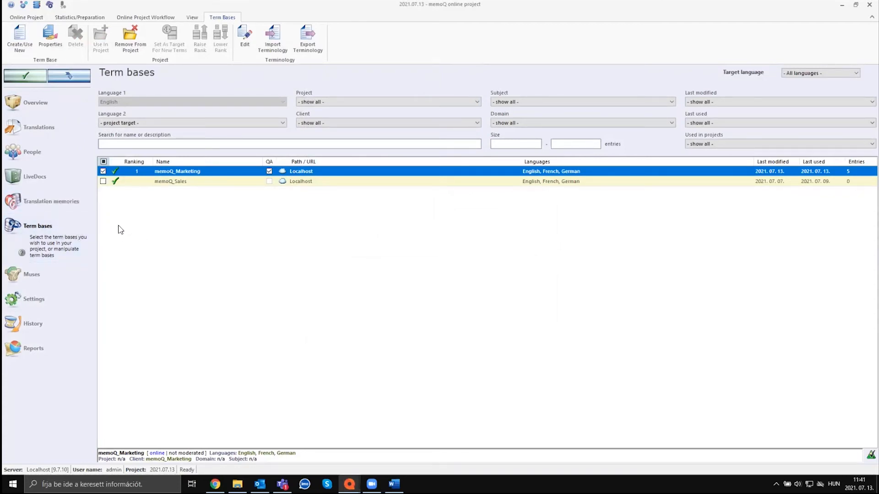
Open the project's Amazon machine translation settings for editing and review the list of available MT services.
left_click(55, 298)
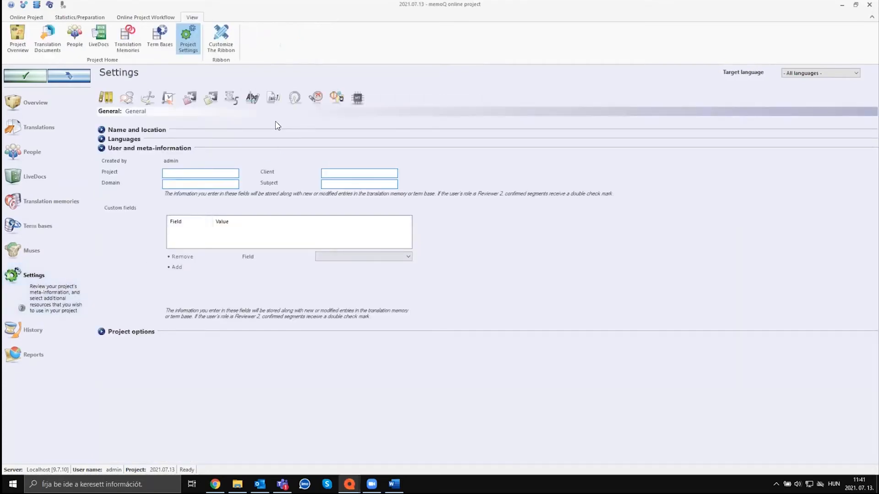
left_click(311, 98)
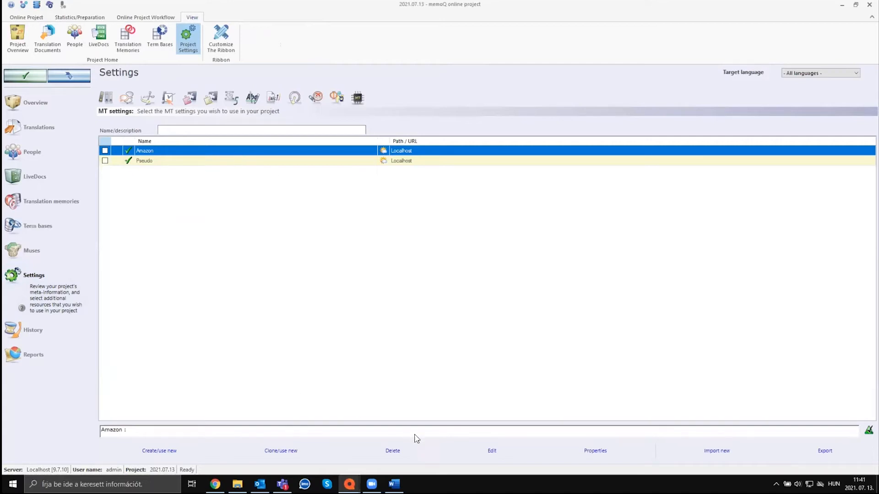
left_click(491, 451)
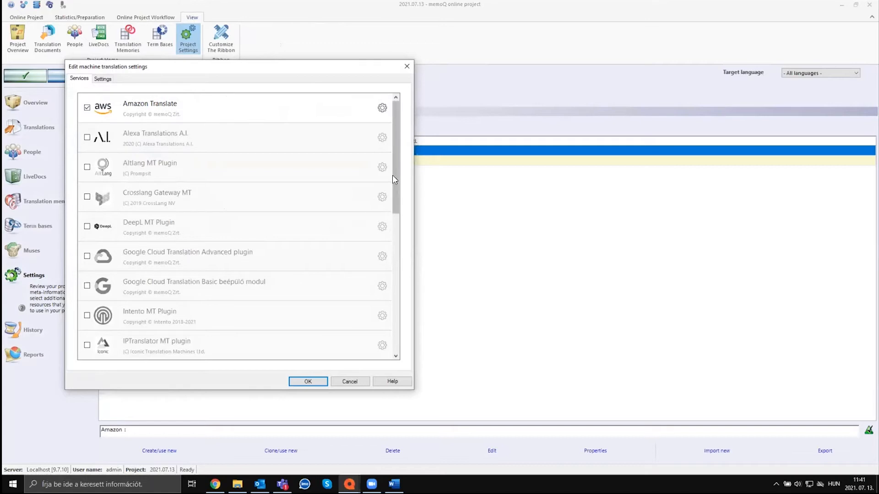
scroll(396, 163, "down", 1)
scroll(396, 163, "down", 3)
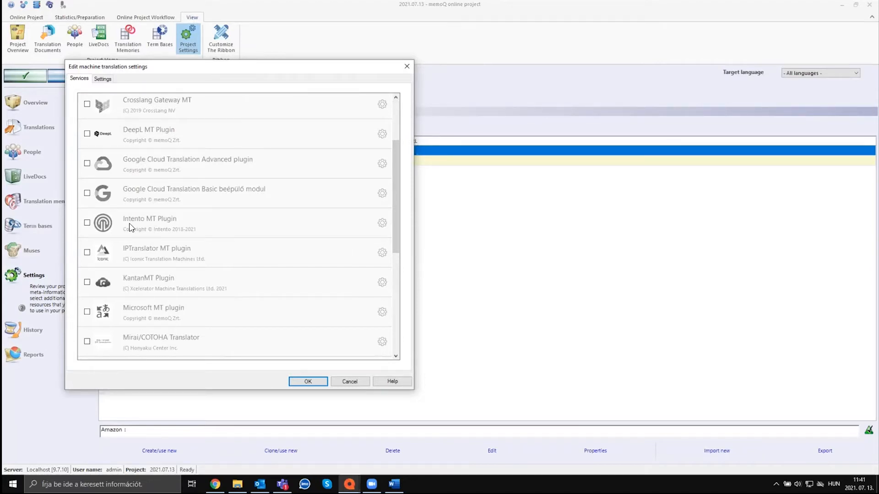
scroll(270, 239, "up", 3)
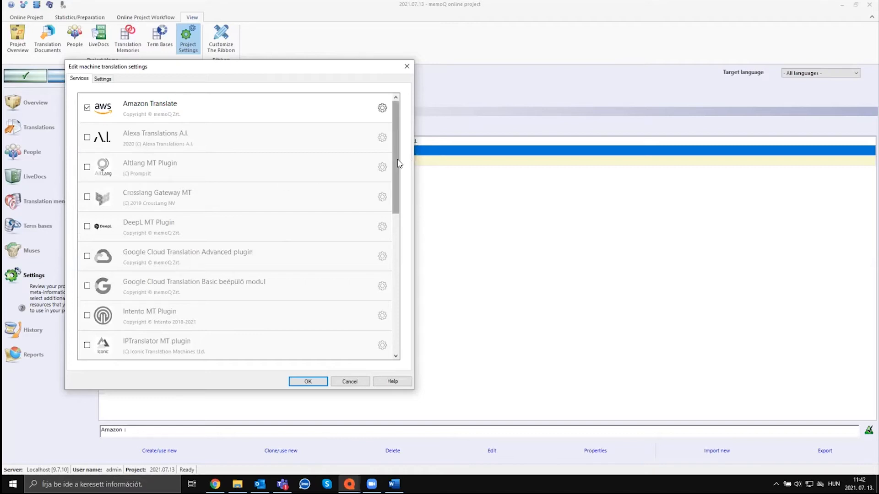
Try the pre-translation service and the Off and Always translation results options in the Amazon MT settings, and discard the changes.
left_click_drag(150, 70, 184, 86)
left_click(141, 94)
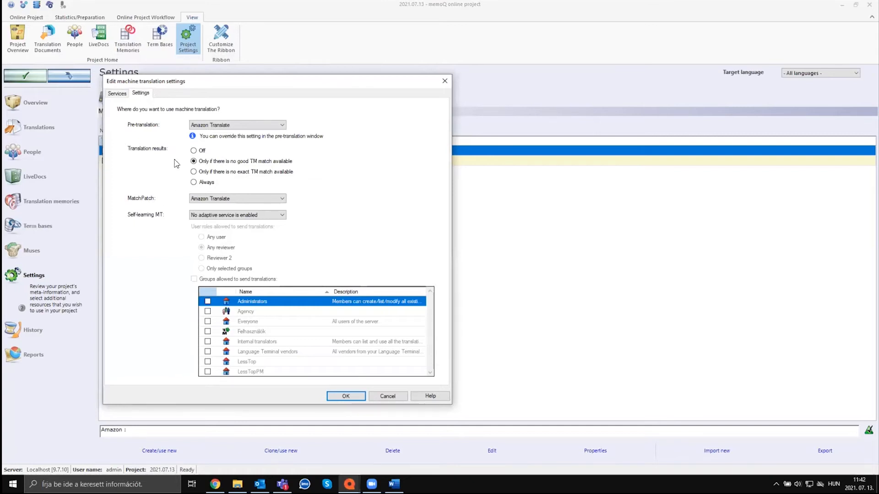
left_click(235, 126)
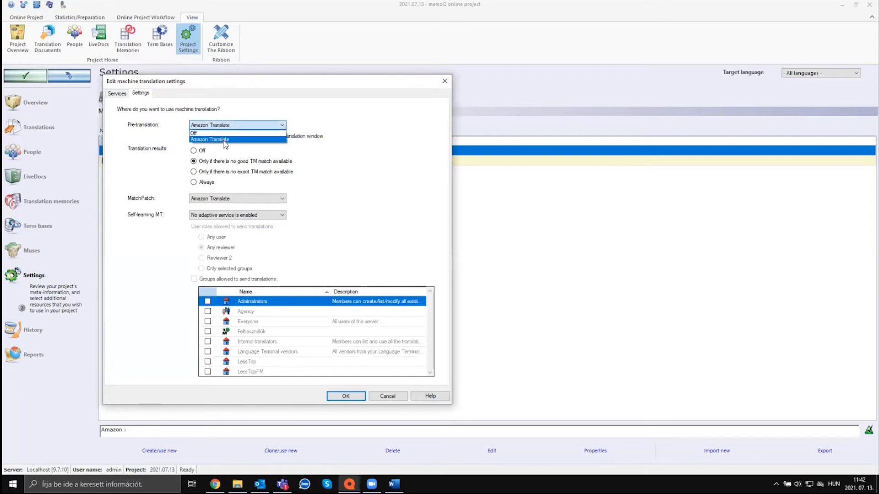
left_click(234, 140)
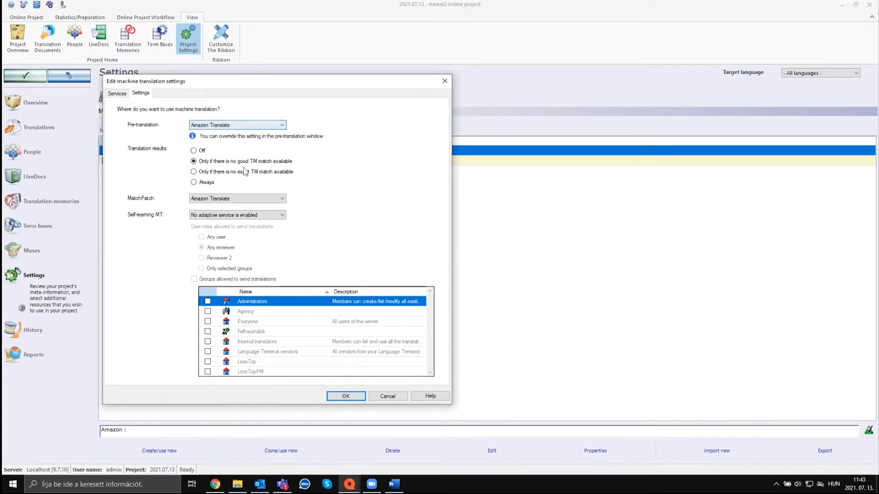
left_click(193, 152)
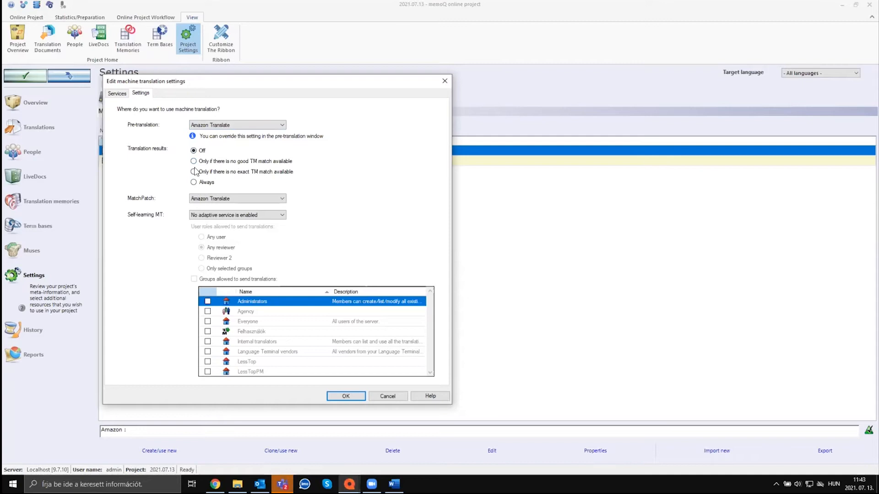
left_click(211, 125)
left_click(209, 131)
left_click(194, 182)
left_click(443, 81)
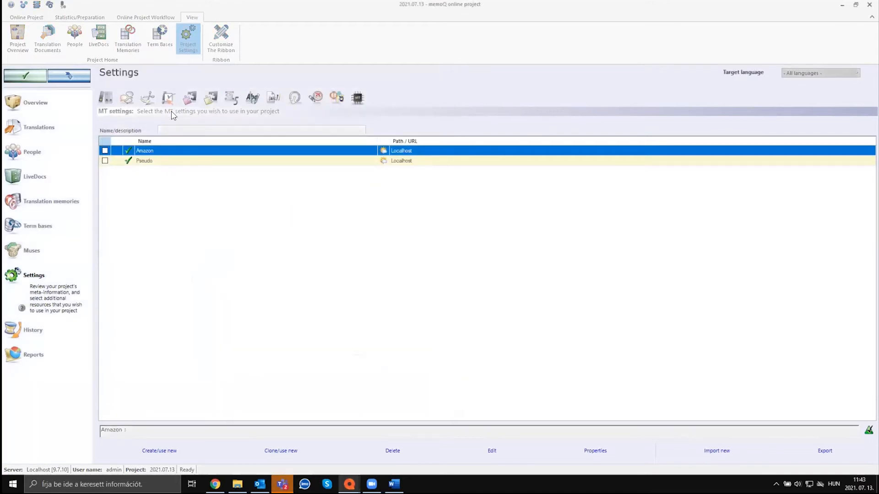
Review the terminology and segment checks in the project's test0 QA settings, and close them without changes.
left_click(168, 99)
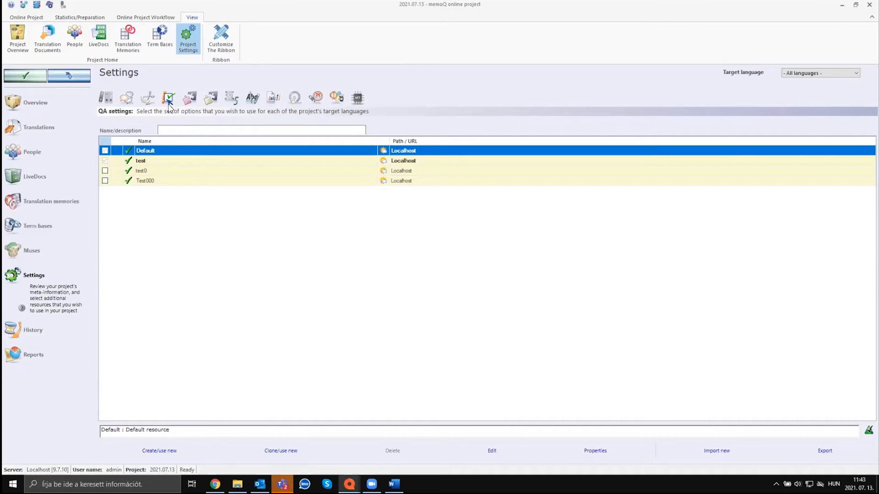
left_click(161, 171)
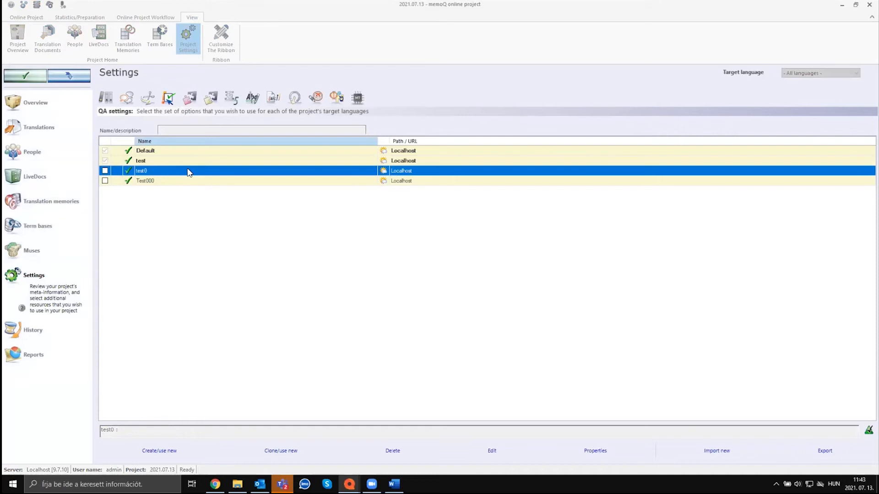
left_click_drag(178, 77, 214, 90)
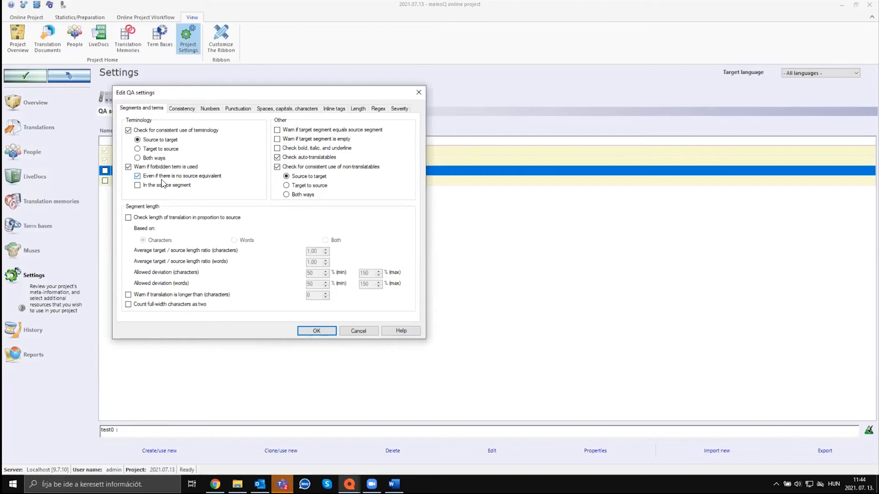
left_click(359, 331)
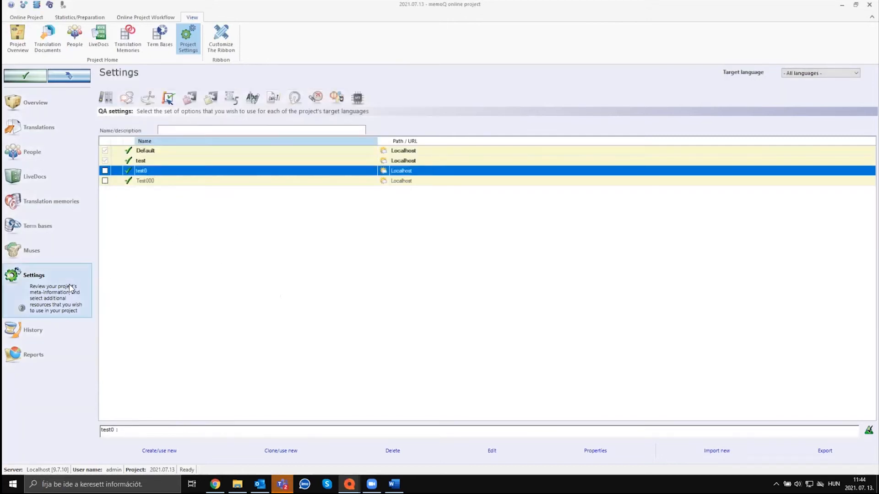
Calculate statistics for the German Technical description_en.docx against the project TMs and corpora.
left_click(63, 131)
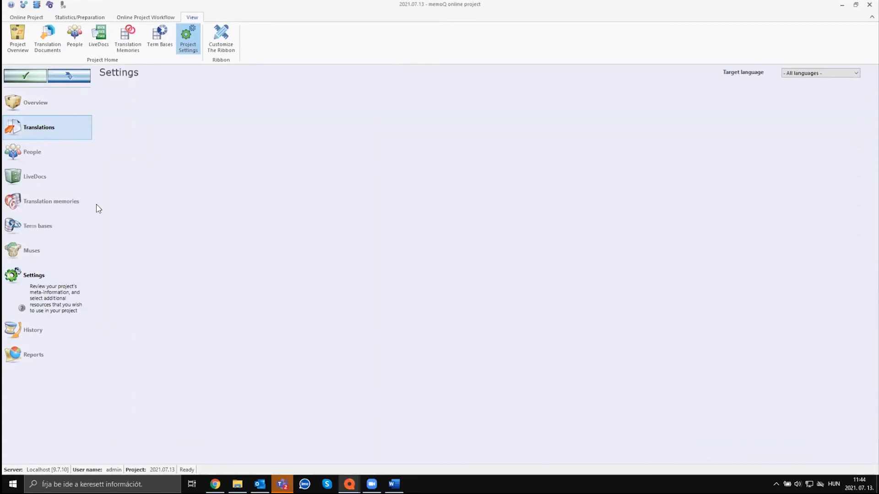
right_click(163, 129)
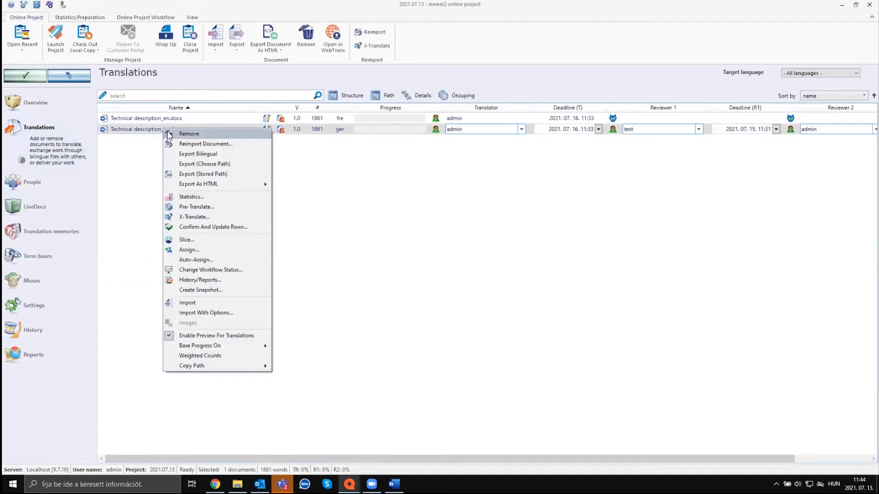
left_click(211, 195)
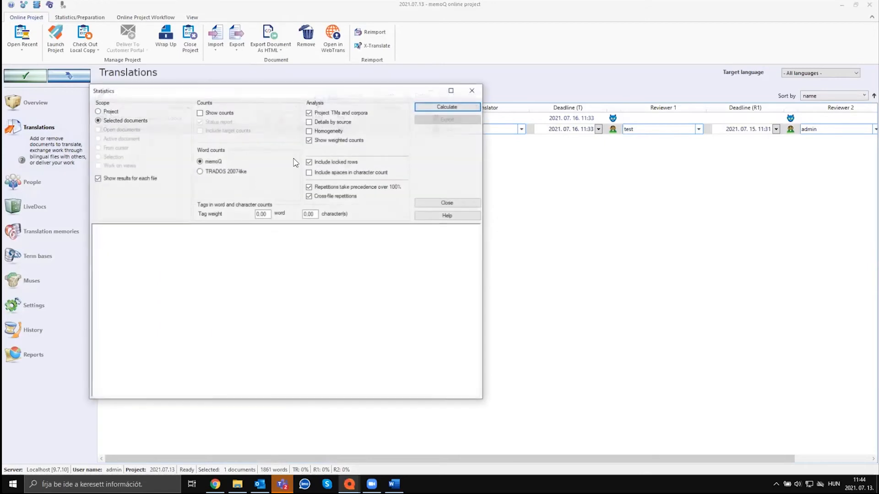
left_click(416, 163)
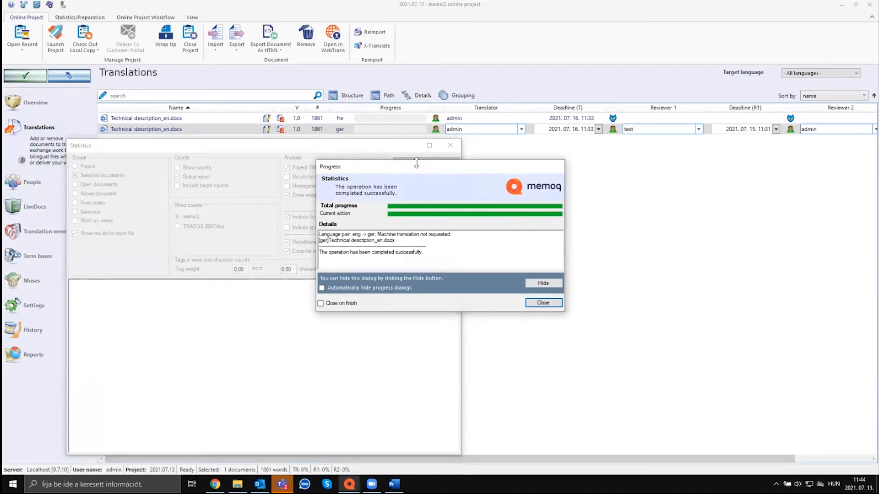
left_click(543, 302)
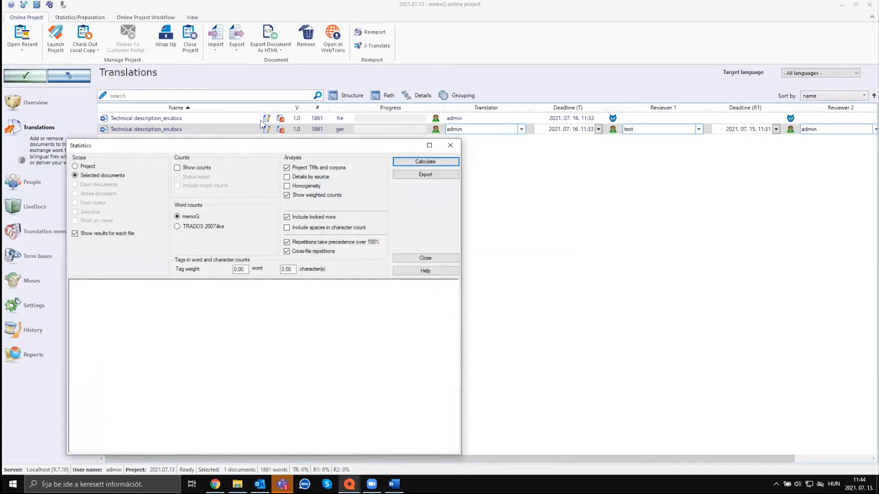
Examine the total, 101%, and fuzzy match rows in the German document's analysis, comparing source words with weighted counts.
left_click_drag(271, 295, 283, 296)
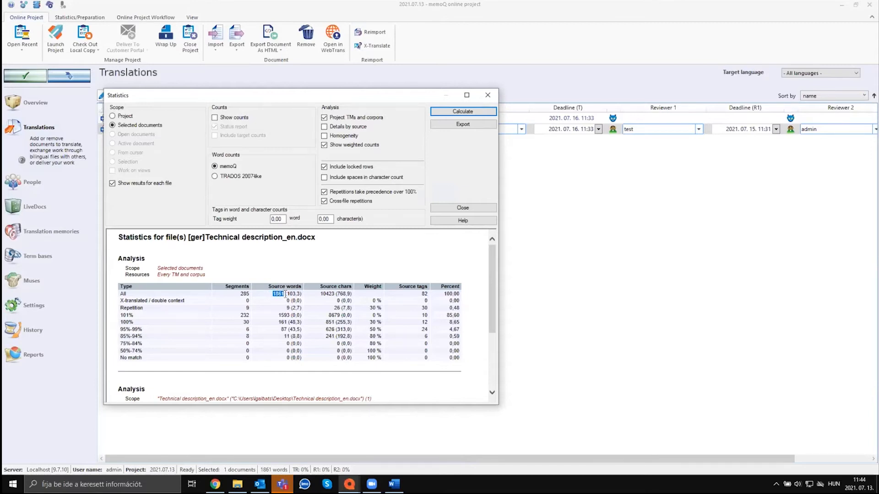
left_click_drag(278, 315, 287, 315)
left_click_drag(119, 316, 286, 316)
left_click(293, 315)
left_click_drag(385, 315, 234, 315)
left_click(374, 315)
left_click(235, 314)
left_click_drag(124, 315, 302, 316)
left_click(298, 313)
left_click_drag(289, 293, 298, 293)
left_click(301, 294)
left_click_drag(122, 315, 462, 337)
left_click(464, 341)
Recalculate the German document's statistics without project TMs and corpora, and close the statistics.
left_click(348, 119)
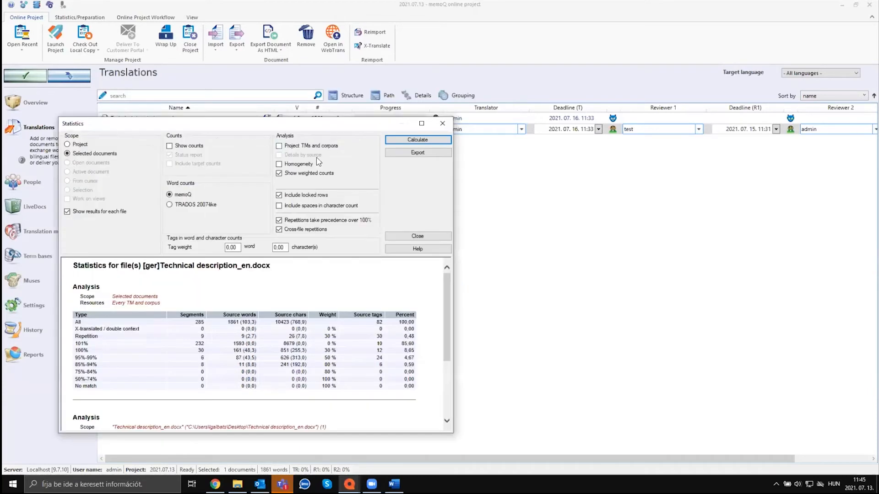
left_click(398, 140)
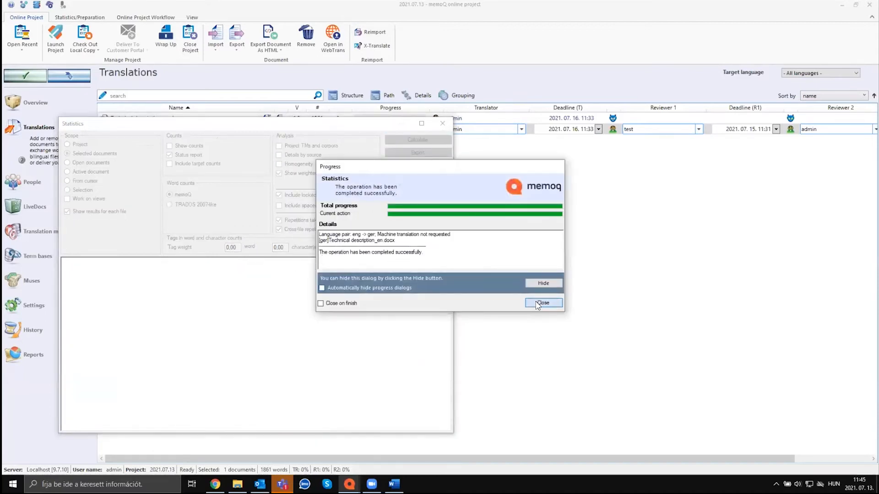
left_click(540, 303)
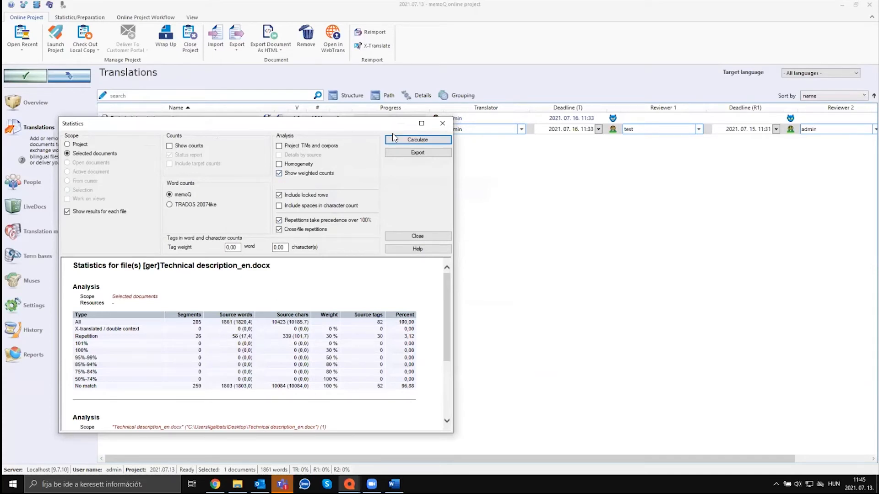
left_click_drag(353, 125, 343, 147)
left_click(433, 146)
Try the exact, exact-with-context, and good TM or corpus match lookup options for pre-translating the German document, and cancel.
right_click(185, 130)
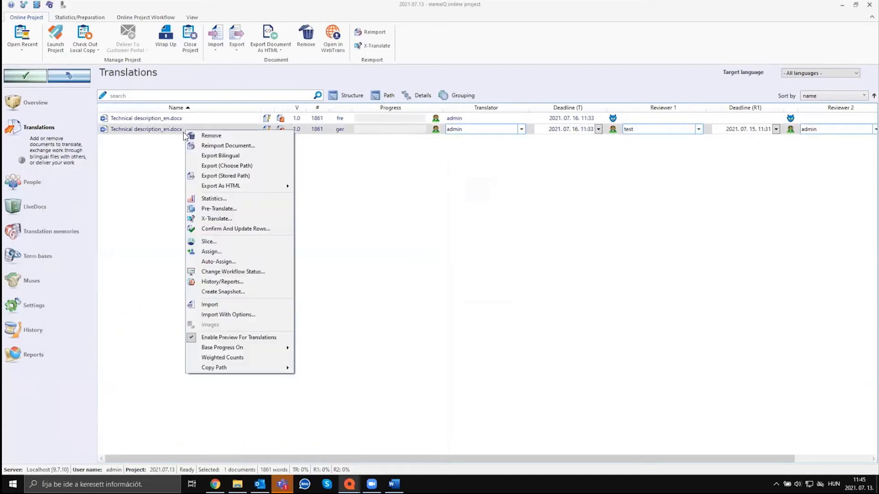
left_click(257, 211)
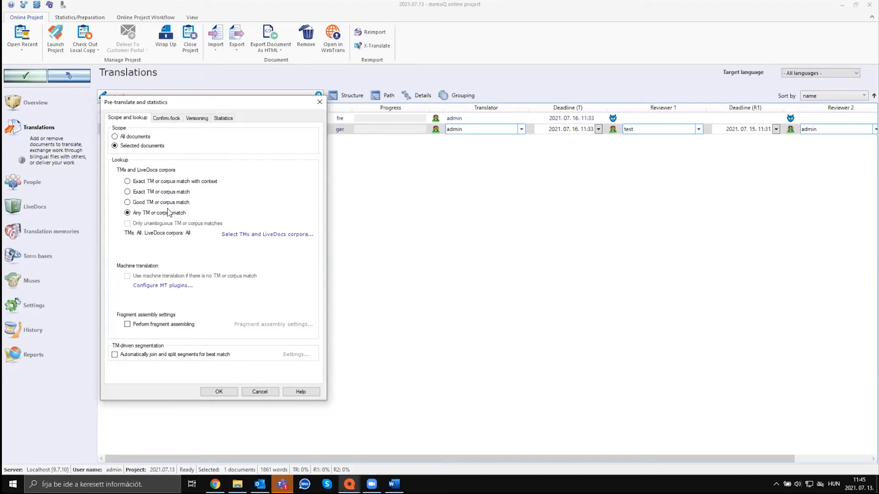
left_click(144, 204)
left_click(142, 192)
left_click(151, 181)
left_click_drag(284, 104, 313, 105)
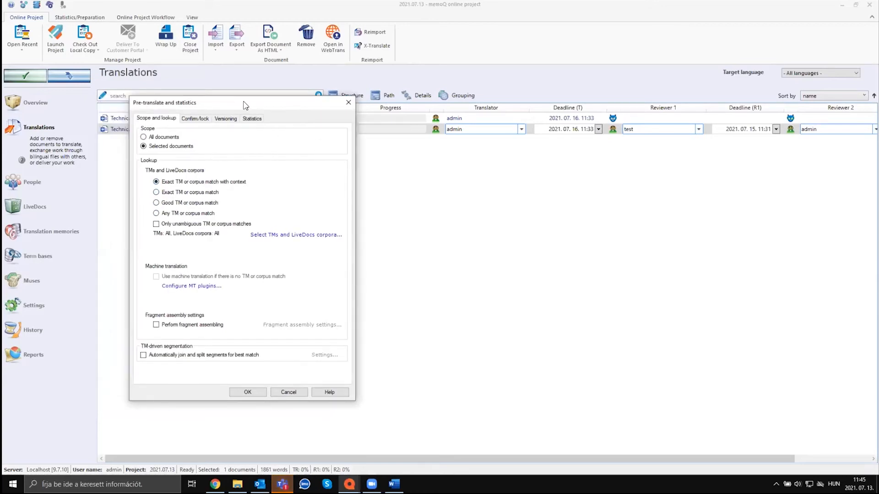
left_click_drag(245, 105, 214, 100)
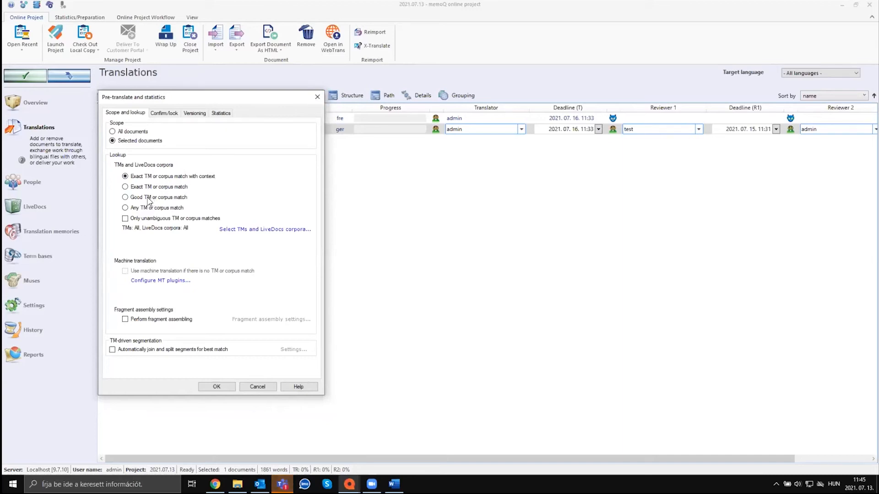
left_click(137, 198)
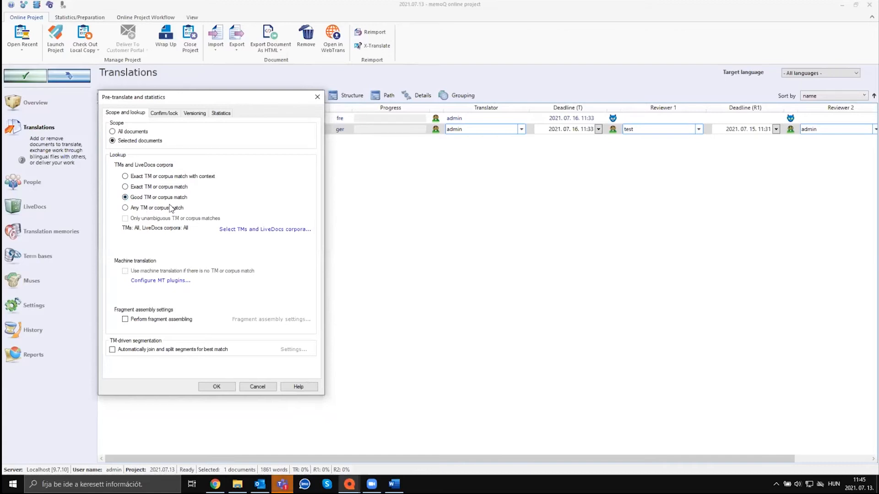
left_click(258, 388)
Review the minimum and good match thresholds in the project's test TM settings, and close them without changes.
left_click(55, 311)
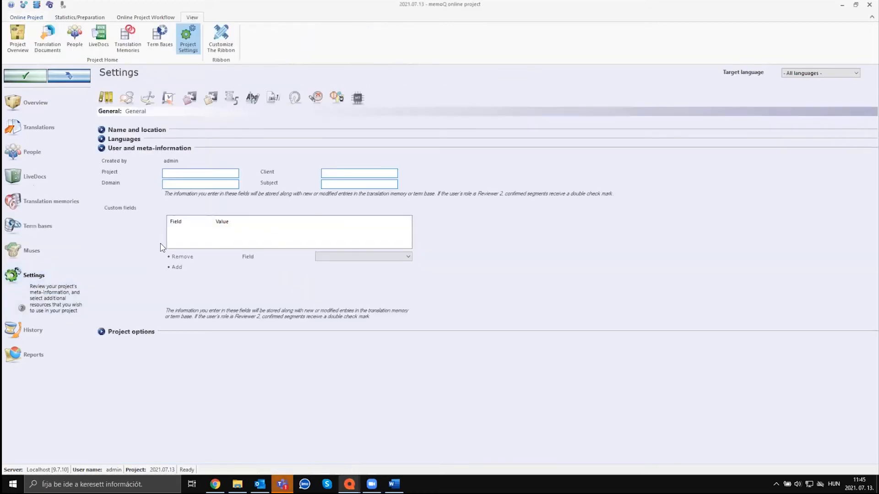
left_click(189, 99)
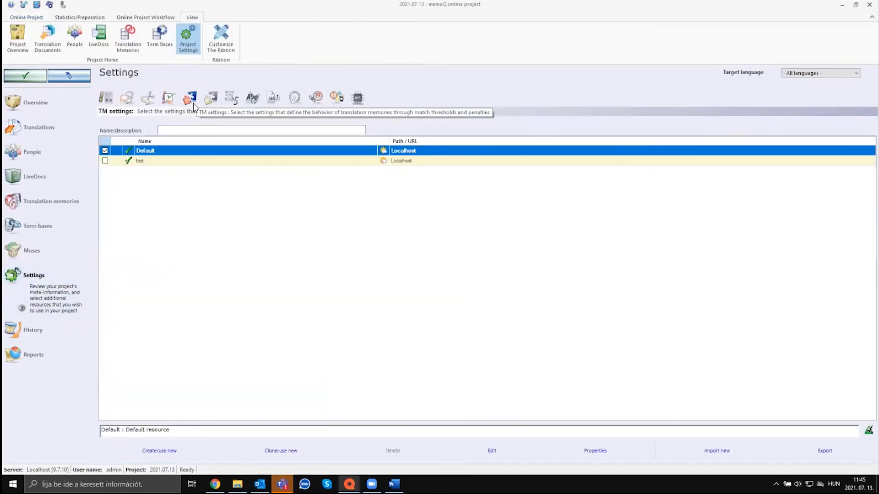
left_click(142, 161)
double_click(152, 159)
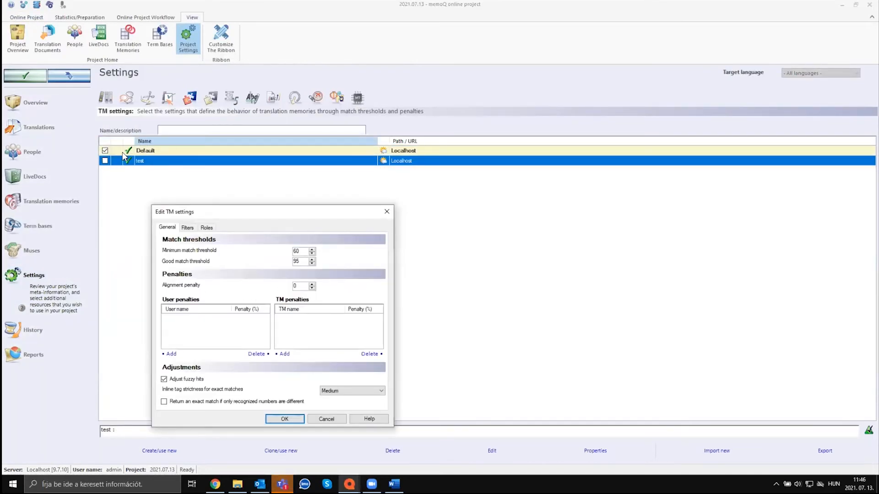
left_click_drag(232, 214, 227, 172)
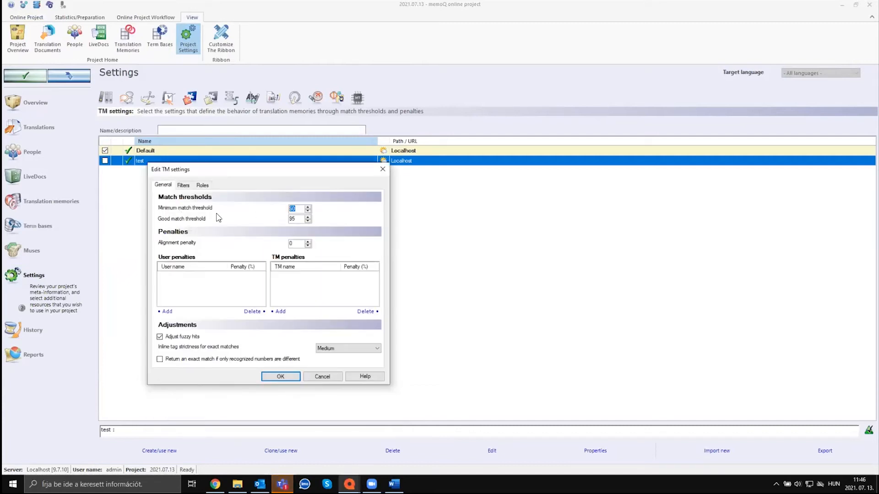
double_click(298, 218)
left_click(382, 169)
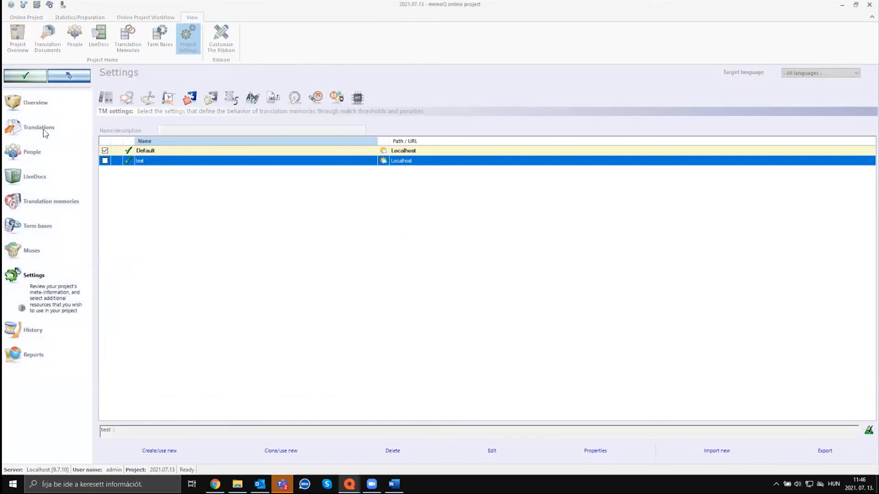
Launch the 2021.07.13 online project from its translations list and close the launch progress window.
left_click(50, 127)
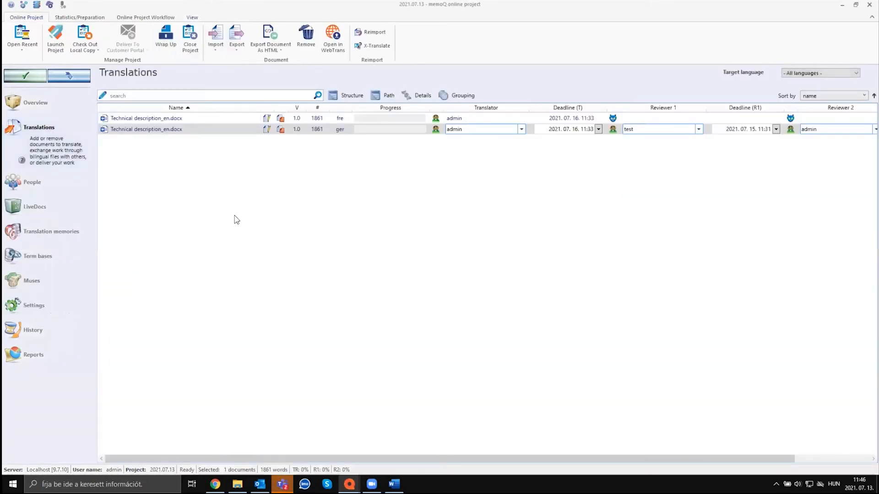
left_click(185, 130)
left_click(58, 35)
left_click(55, 37)
left_click(89, 108)
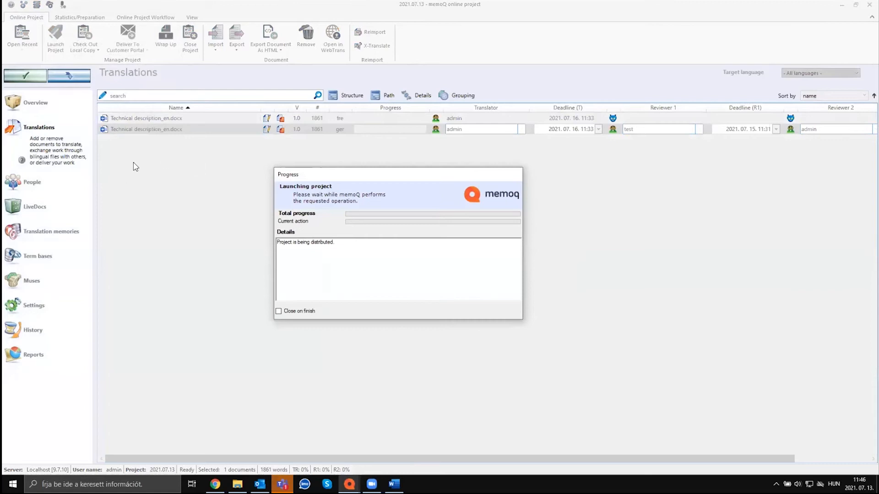
left_click(502, 311)
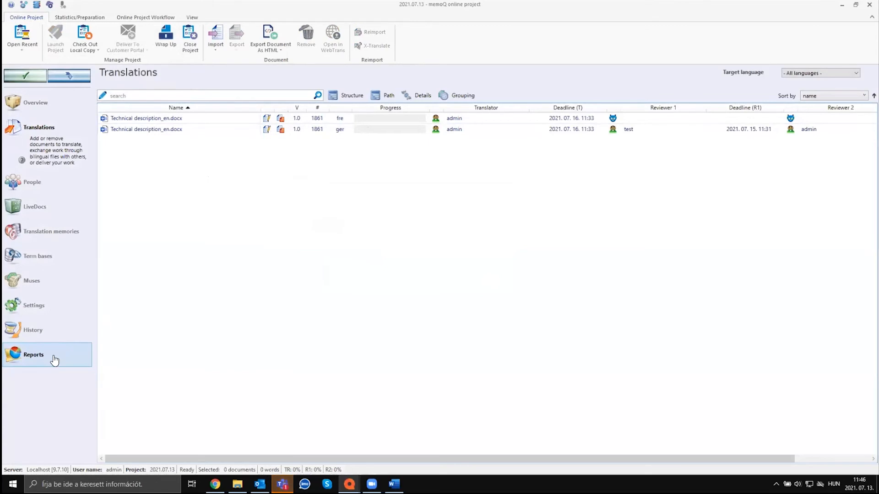
right_click(157, 130)
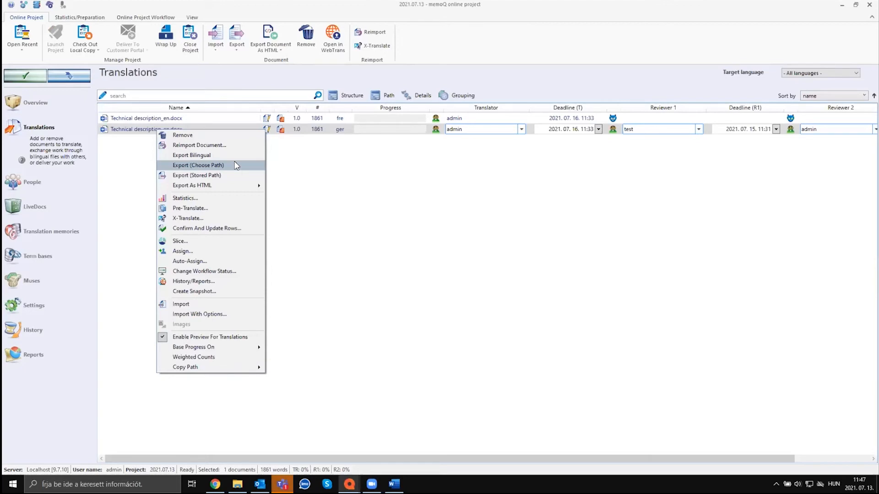
left_click(344, 194)
left_click(151, 129)
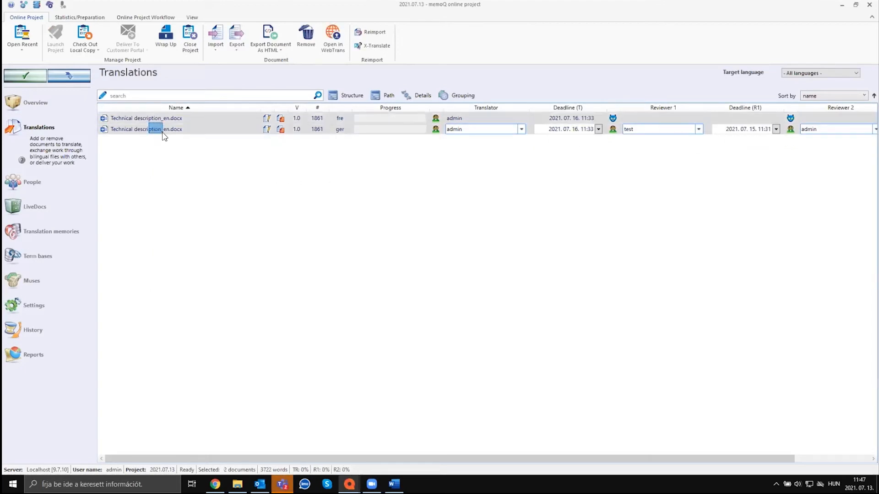
left_click(174, 160)
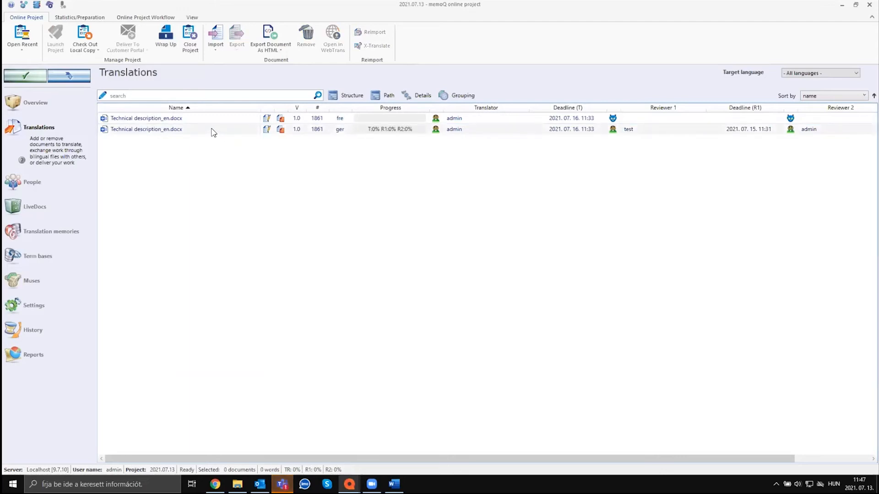
left_click(211, 129)
left_click(201, 140)
left_click(200, 132)
left_click(197, 154)
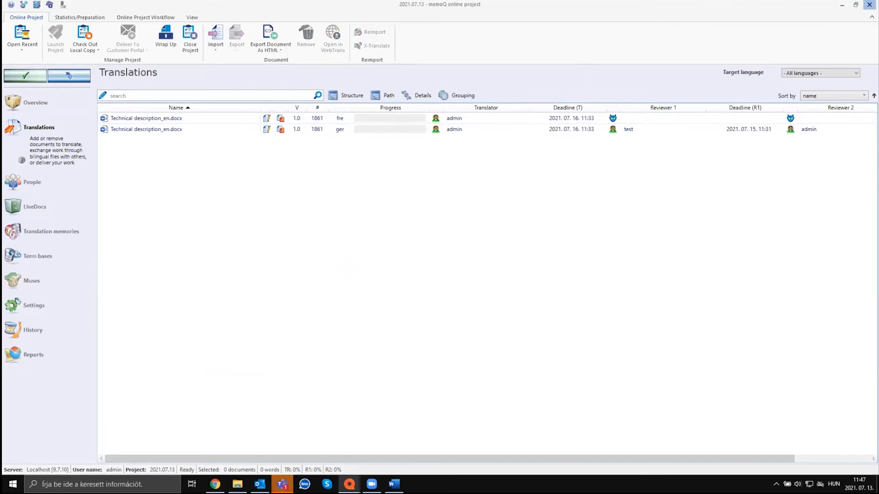
Open the server project template 2021.07.09 for editing from the resource console.
left_click(46, 4)
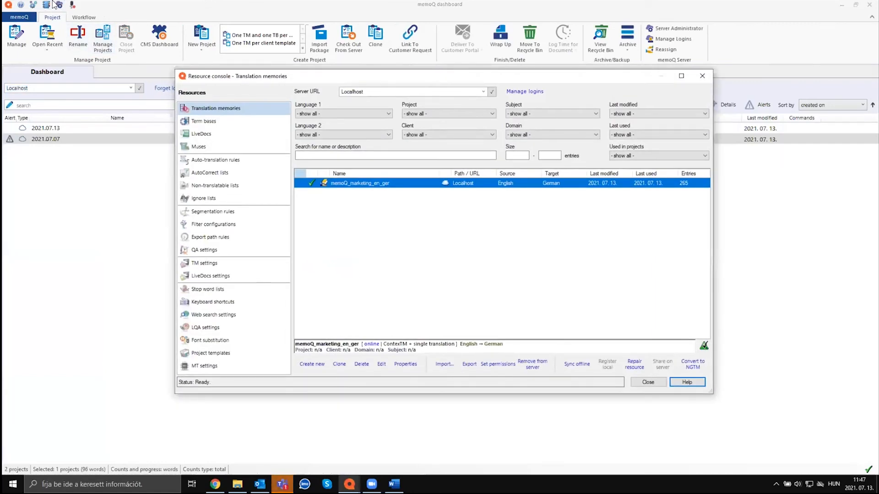
left_click(208, 355)
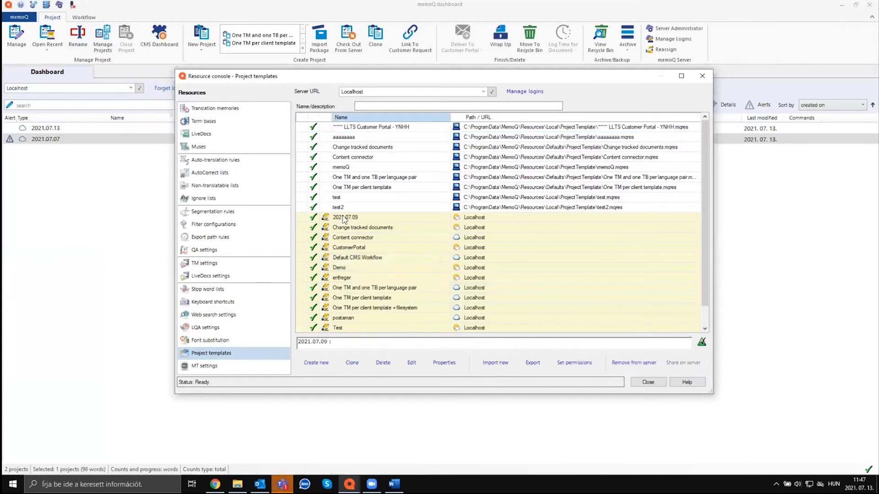
left_click(379, 216)
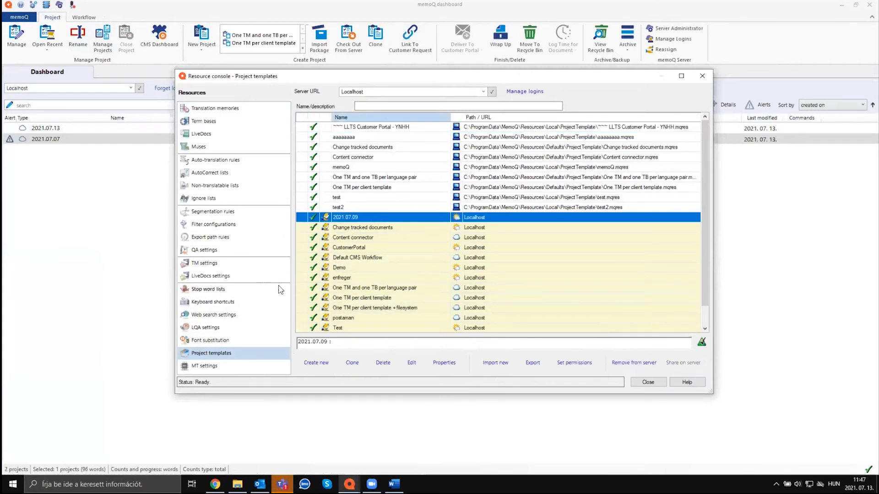
left_click(434, 363)
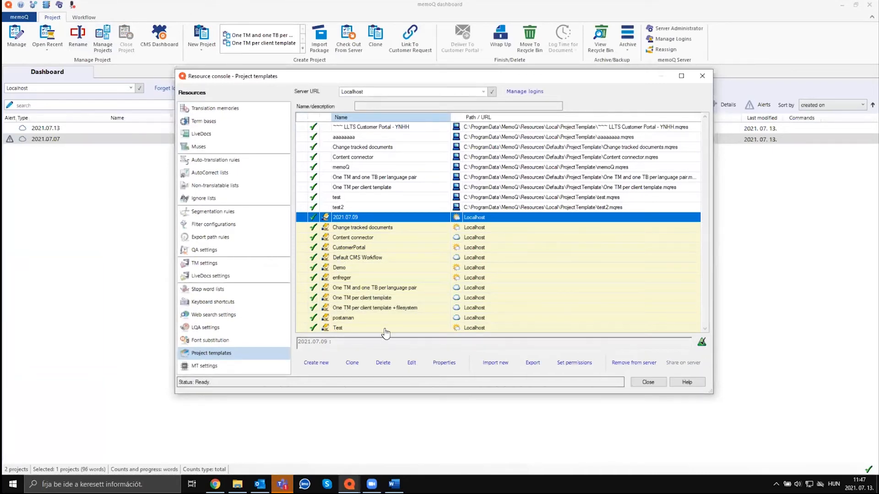
double_click(325, 217)
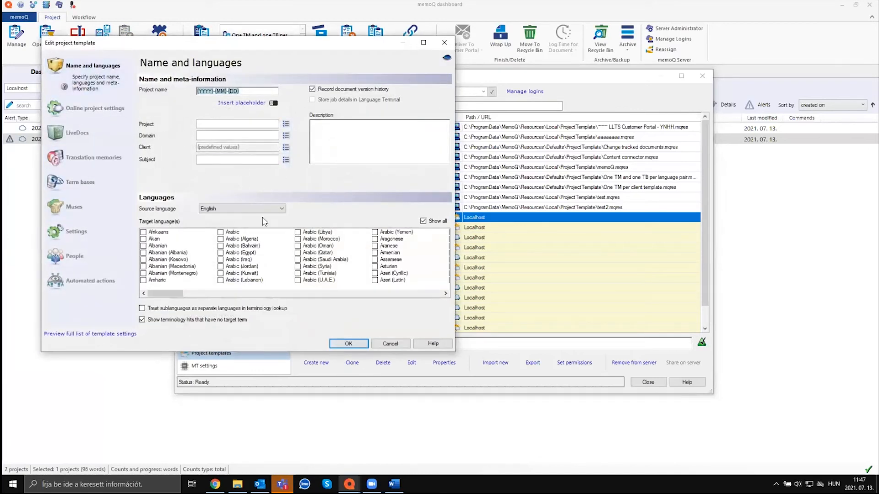
Review the template's term bases, people with language roles, and actions after document import, and close it without changes.
left_click(93, 157)
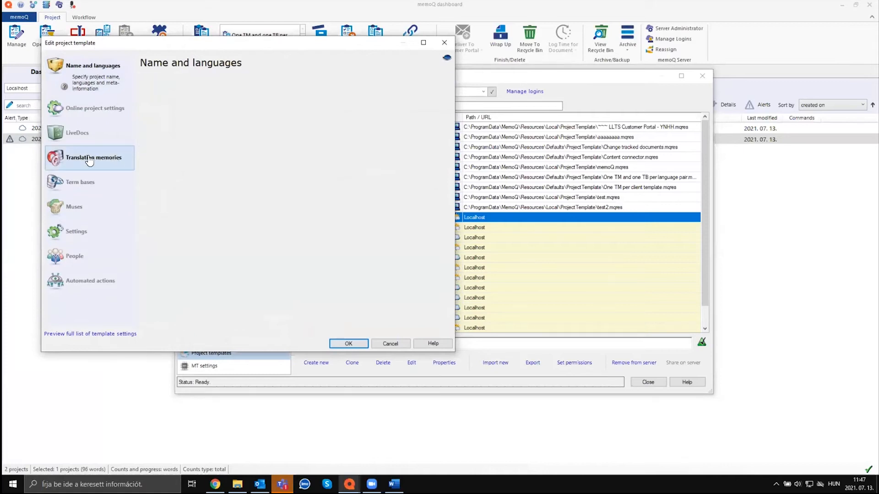
left_click(98, 183)
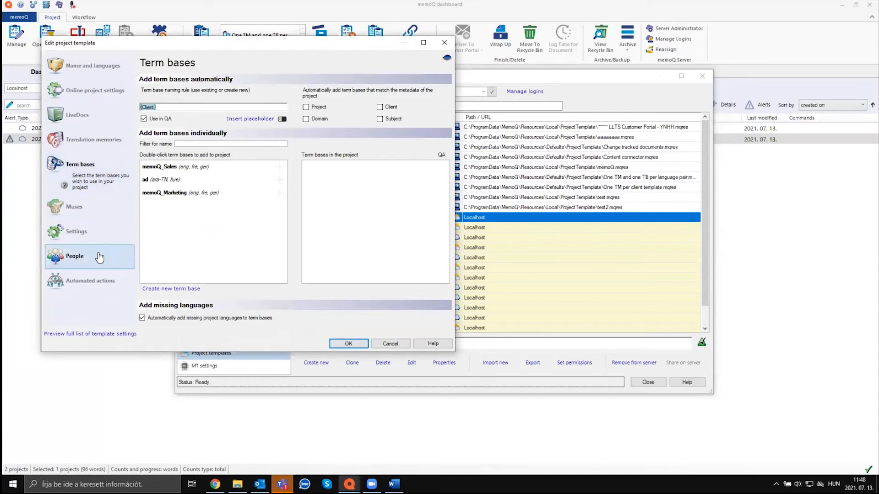
left_click(73, 256)
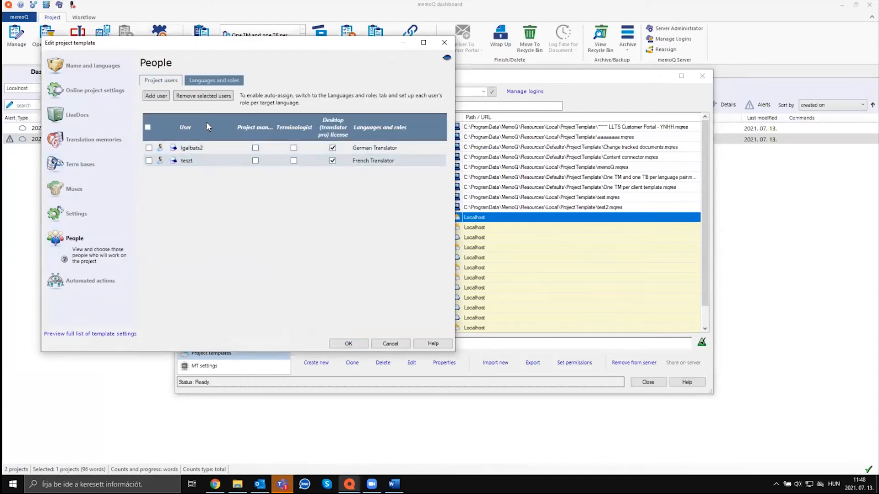
left_click(213, 80)
left_click(271, 138)
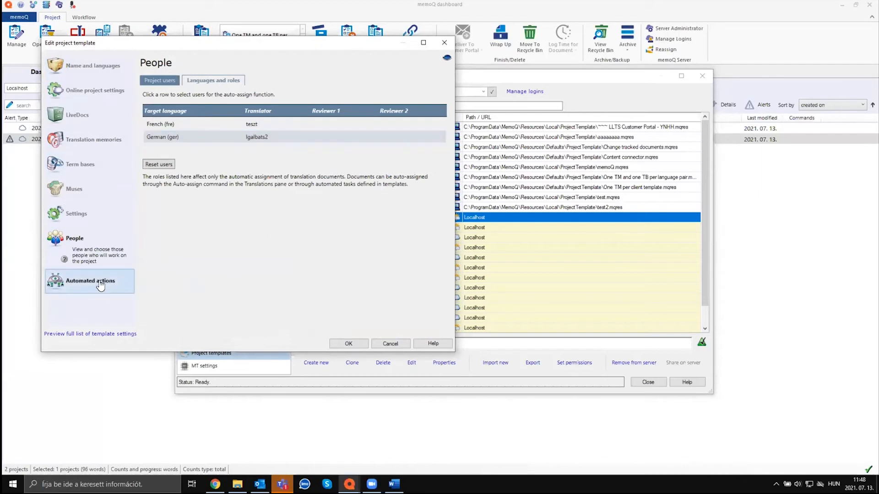
left_click(99, 282)
left_click(170, 113)
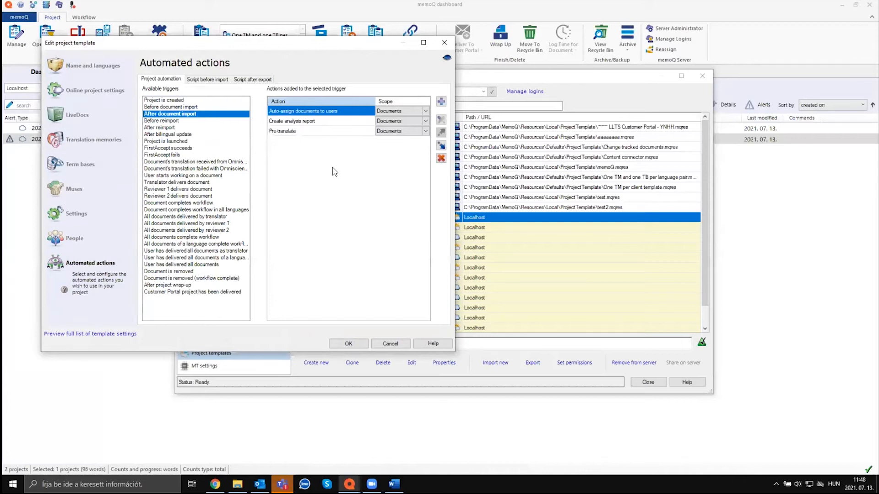
left_click(391, 344)
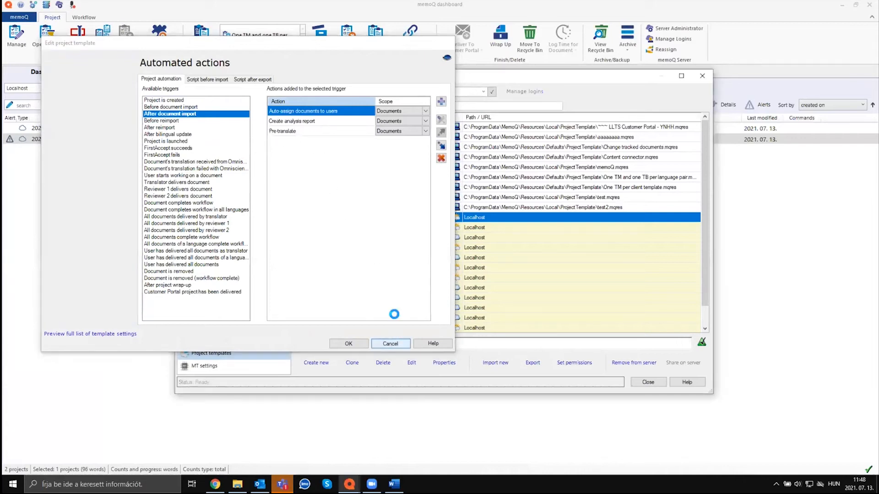
left_click(703, 77)
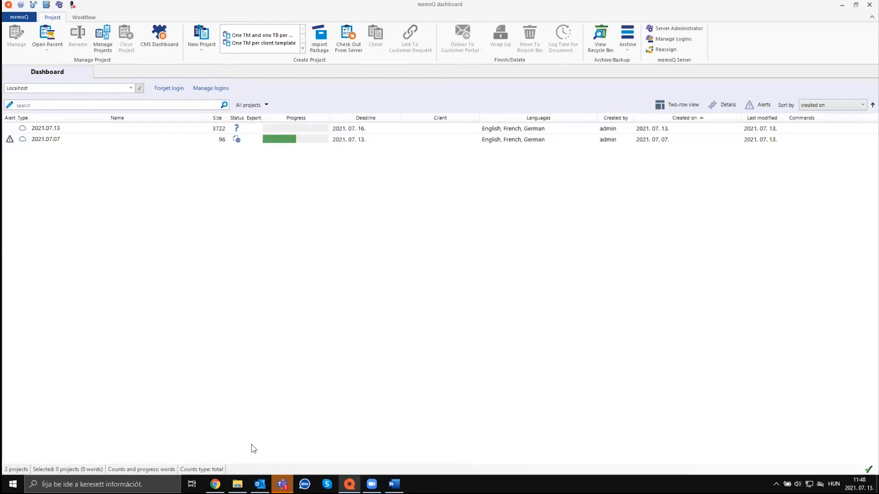
Switch to Outlook and open the administrator's new-project notification e-mail for 2021.07.13.
left_click(260, 483)
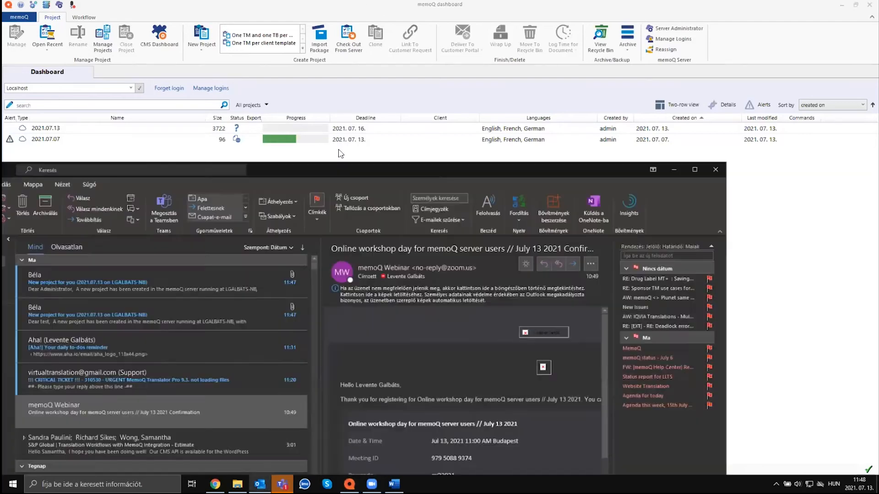
left_click_drag(324, 167, 0, 168)
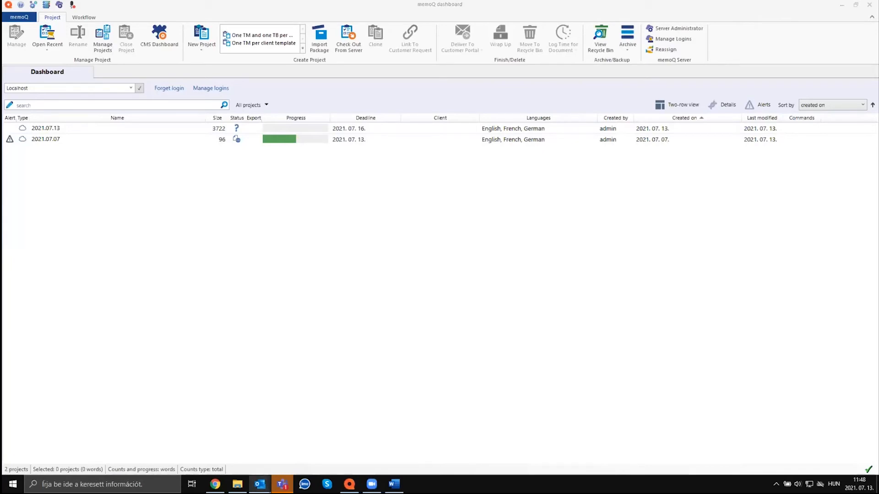
left_click(260, 485)
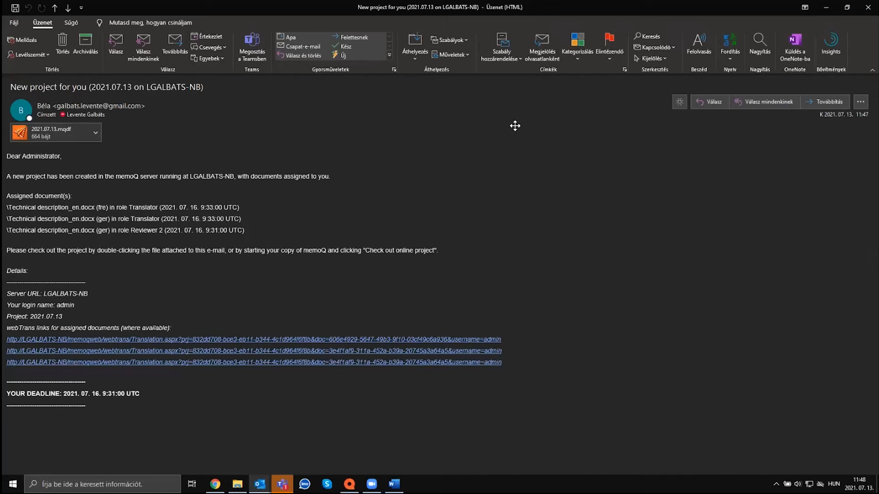
Examine the first assigned document's name, target language, role, and deadline in the notification e-mail.
left_click(156, 247)
left_click(96, 199)
left_click_drag(10, 209, 94, 208)
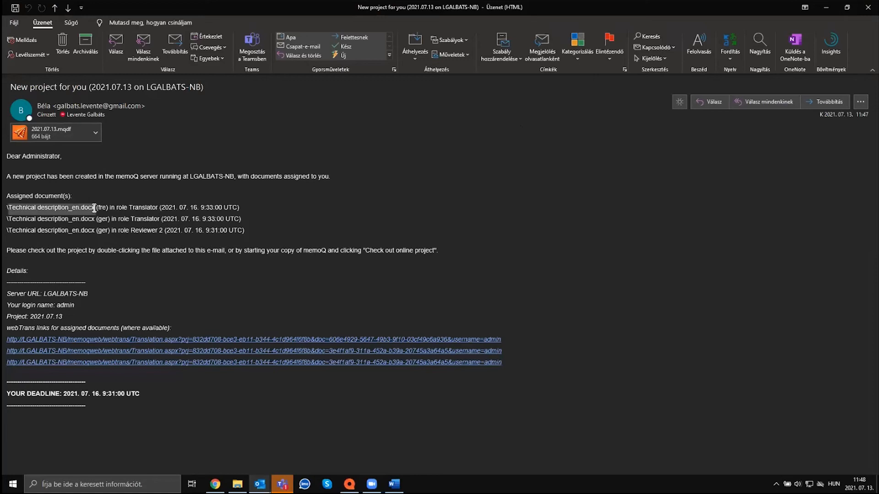
double_click(100, 208)
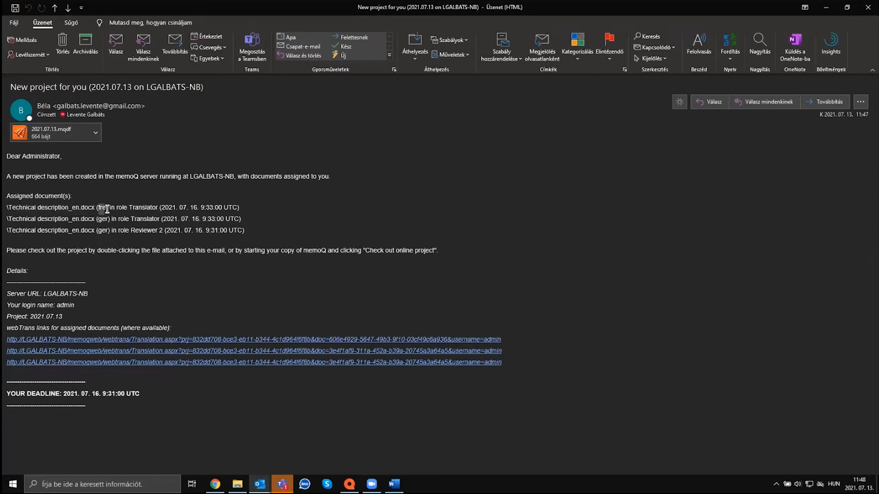
double_click(135, 208)
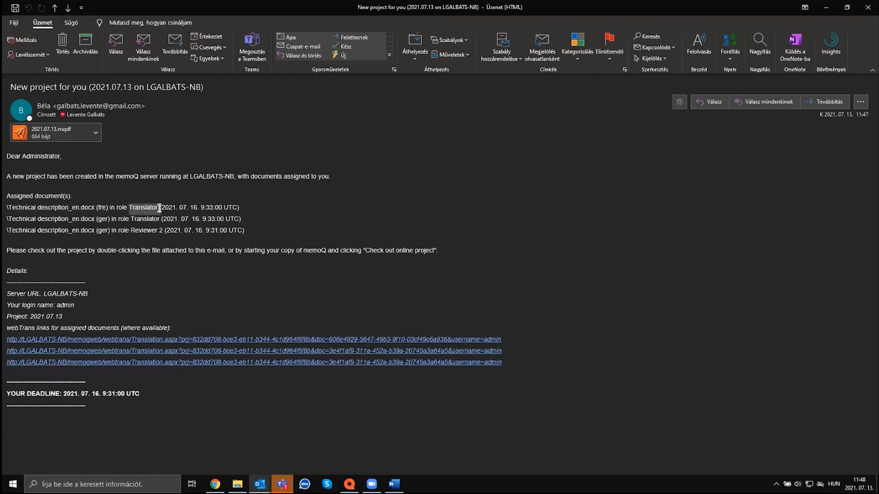
left_click_drag(161, 208, 238, 209)
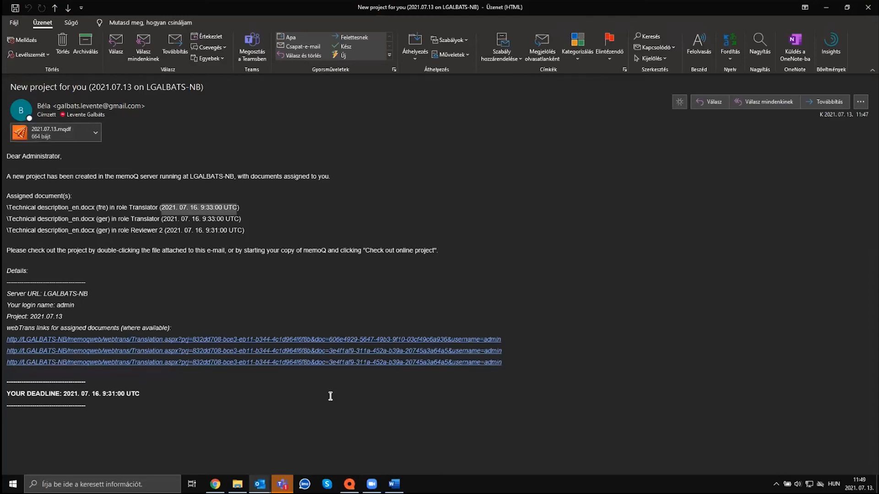
Open the attached 2021.07.13.mqdf file in memoQ to bring up the project check-out, and close it without checking out.
double_click(55, 134)
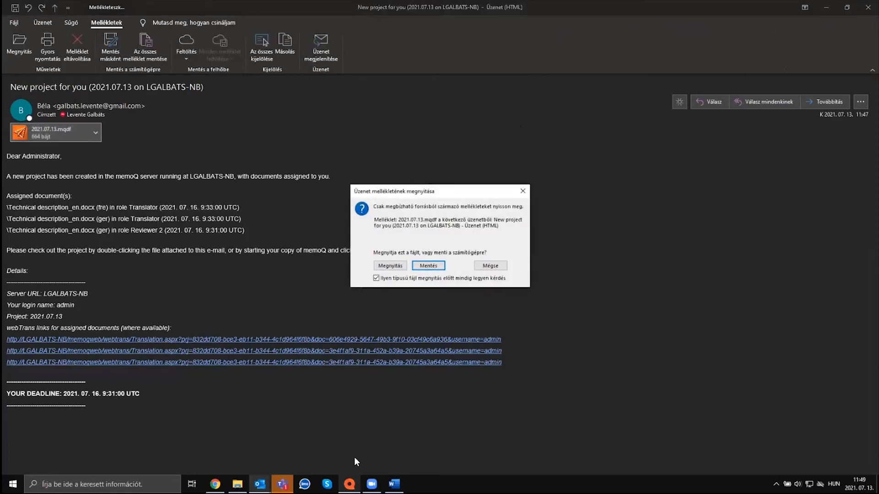
left_click(385, 266)
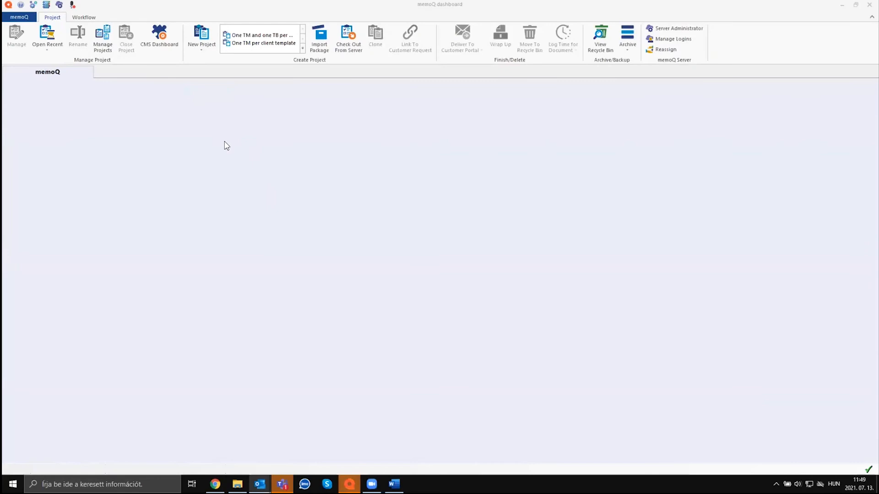
left_click_drag(142, 68, 150, 74)
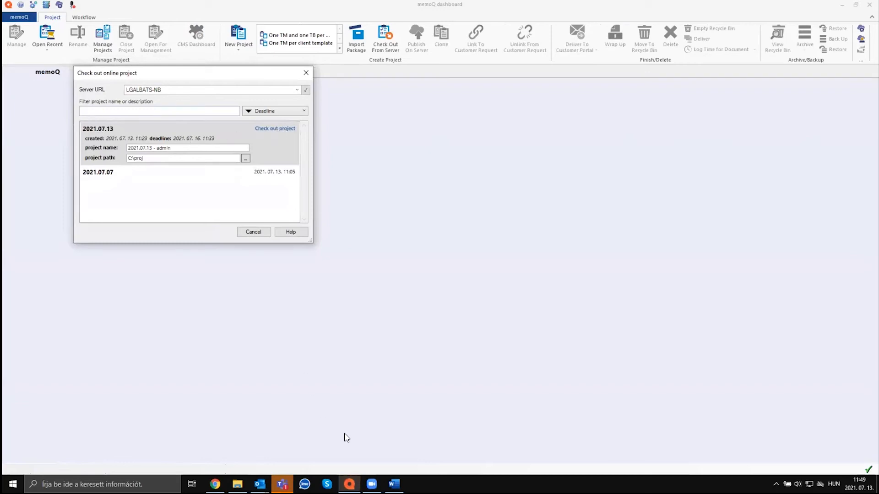
left_click(305, 74)
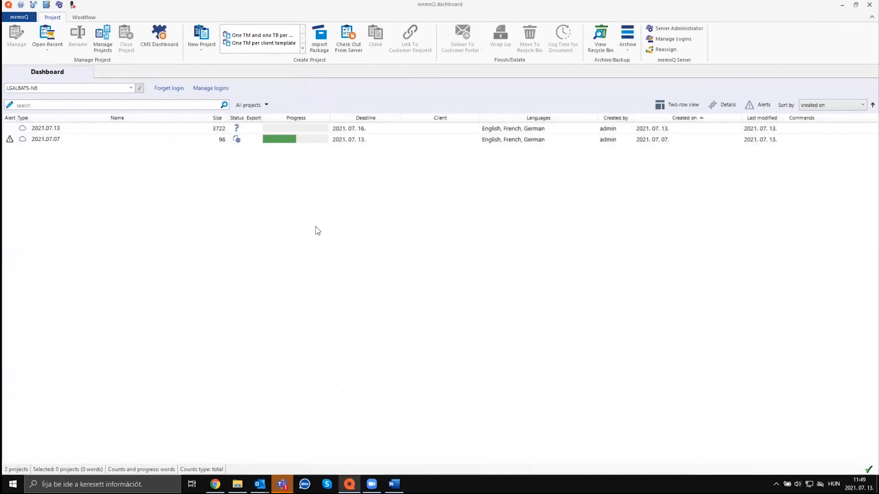
Start checking out an online project, load the server's project list, and select 2021.07.13.
left_click(355, 54)
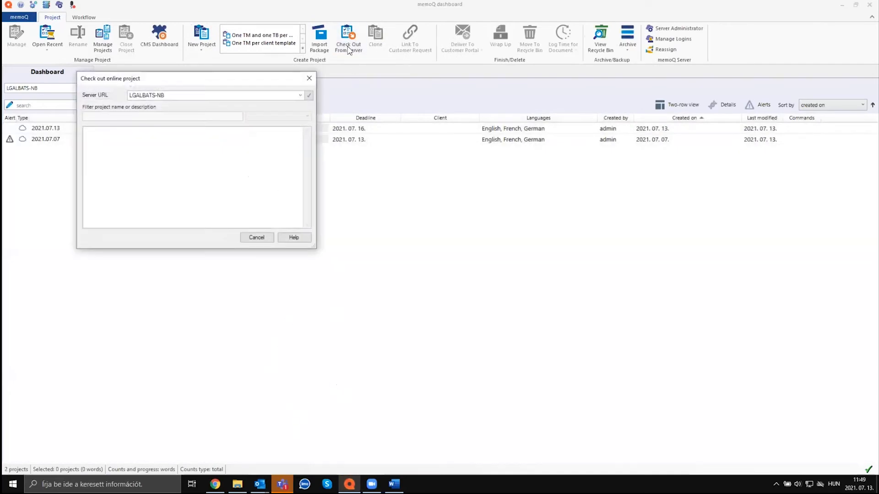
left_click(310, 96)
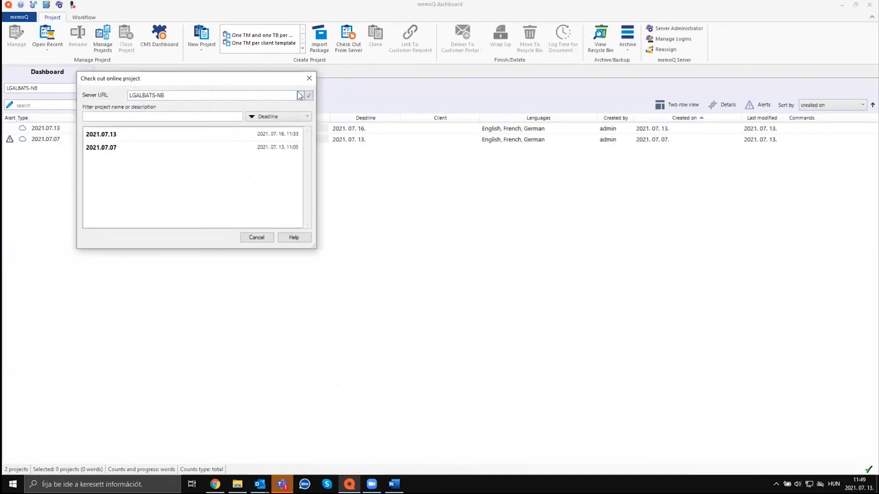
left_click(140, 133)
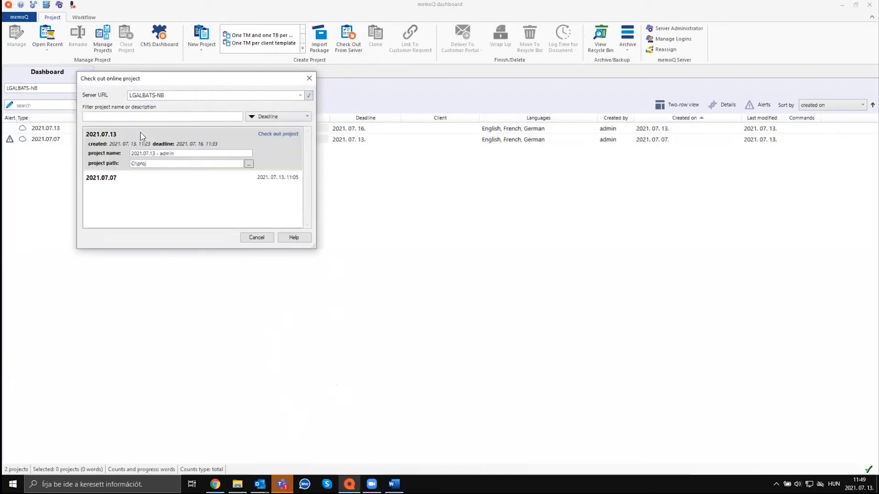
left_click(278, 135)
Switch to memoQweb in the browser, open the WebTrans online task list, and expand the tasks of project 2021.07.07.
left_click(215, 447)
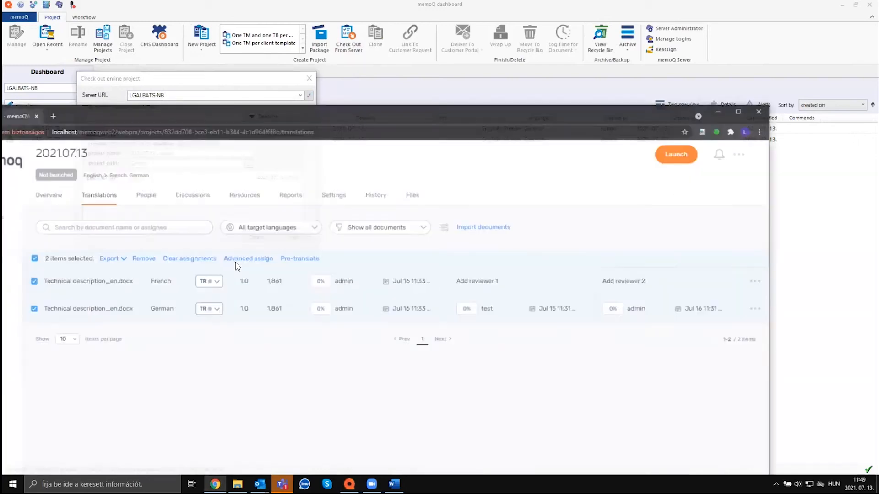
double_click(259, 92)
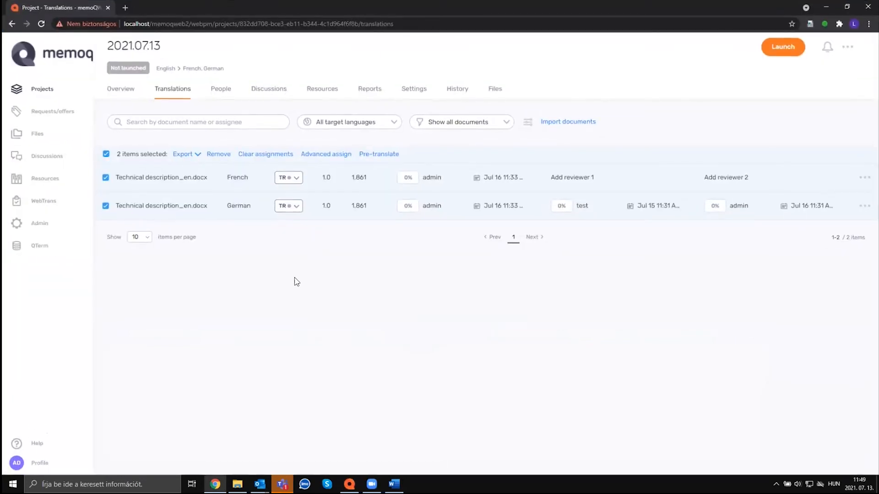
left_click(59, 203)
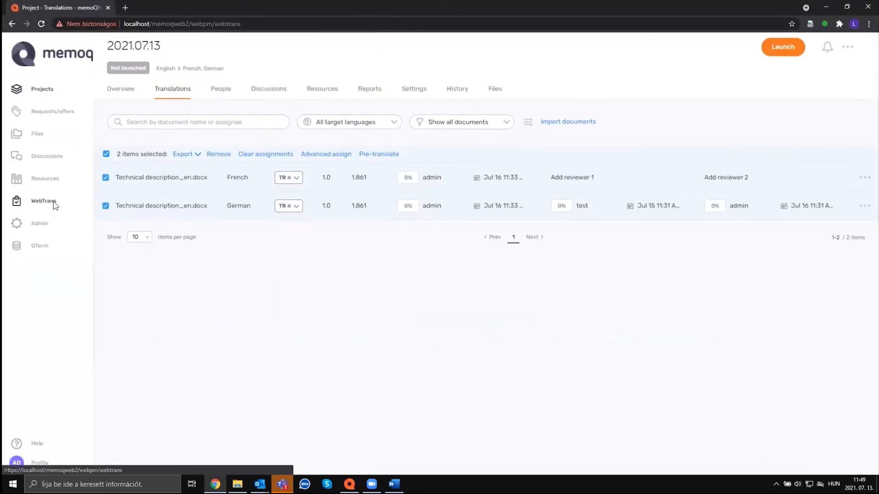
left_click(110, 159)
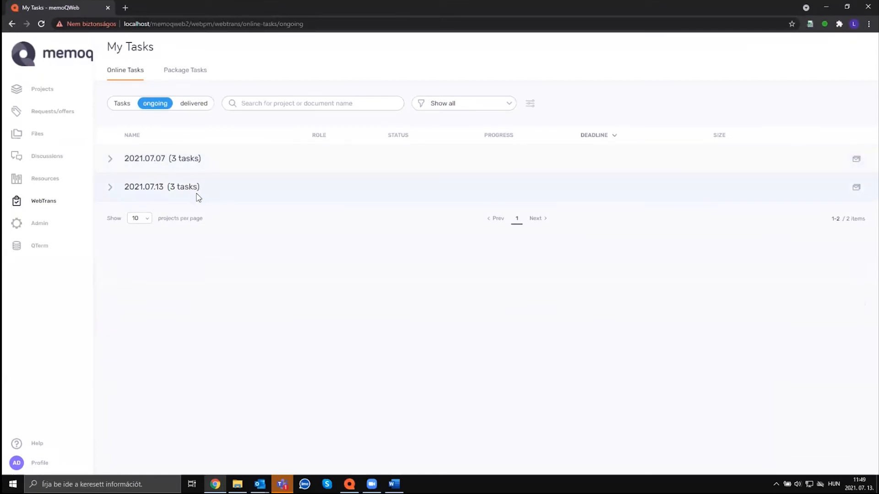
left_click(110, 158)
Glance at the memoQ check-out dialog, return to memoQweb, and examine the document progress of the 2021.07.07 tasks.
left_click(350, 483)
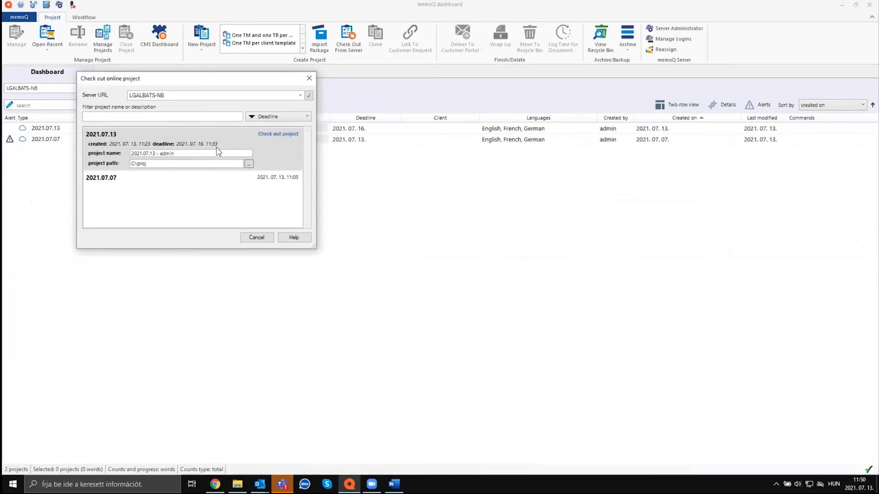
mouse_move(215, 484)
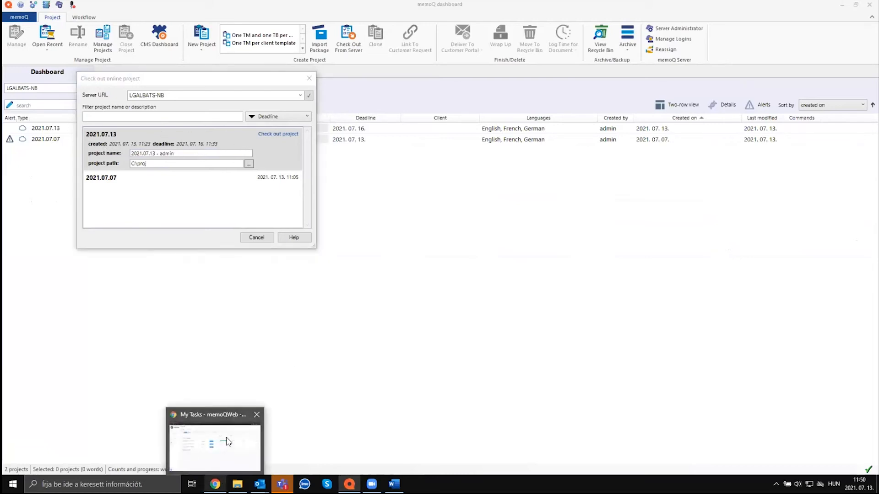
left_click(220, 439)
mouse_move(517, 201)
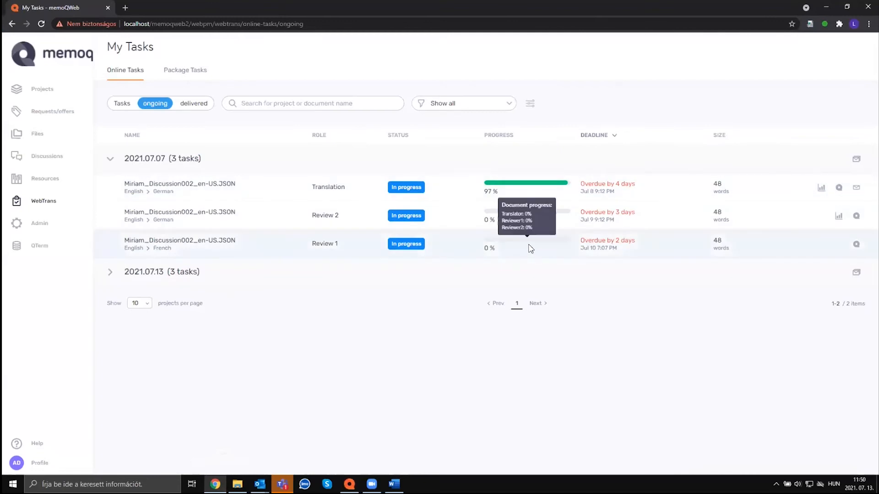
mouse_move(499, 246)
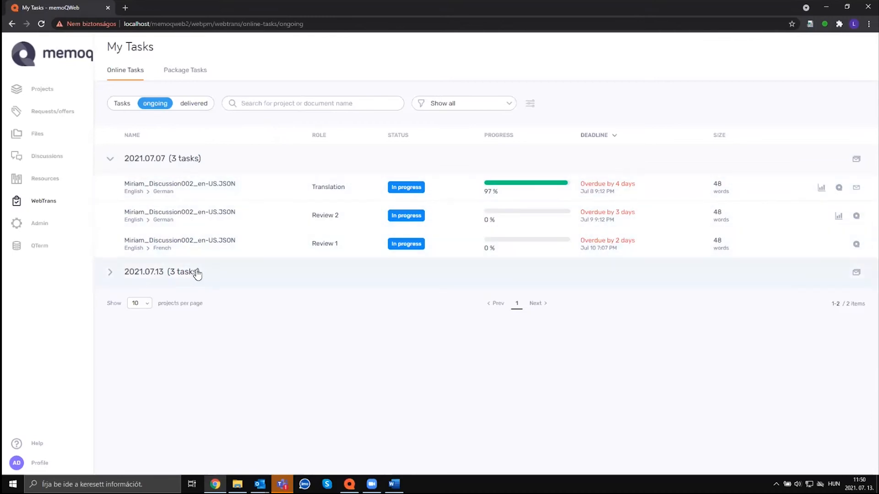
Expand the 2021.07.13 tasks and try to check out the German translation of Technical description_en.docx into desktop memoQ.
left_click(109, 274)
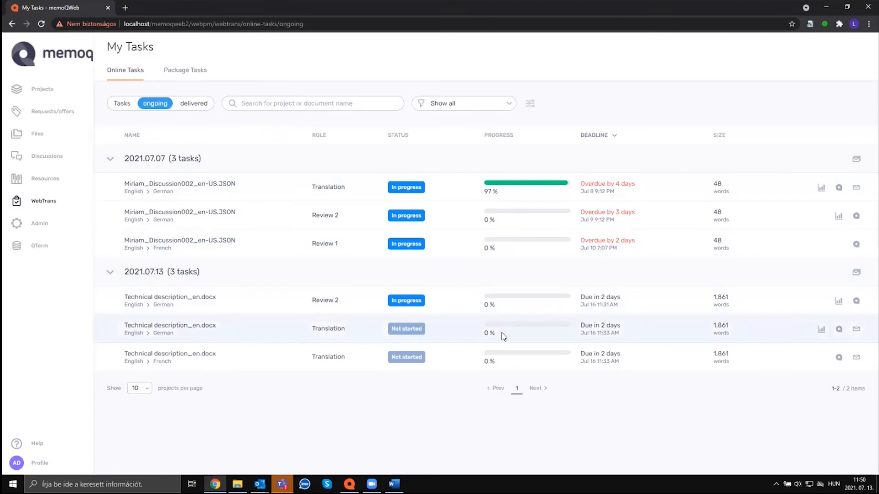
left_click(839, 329)
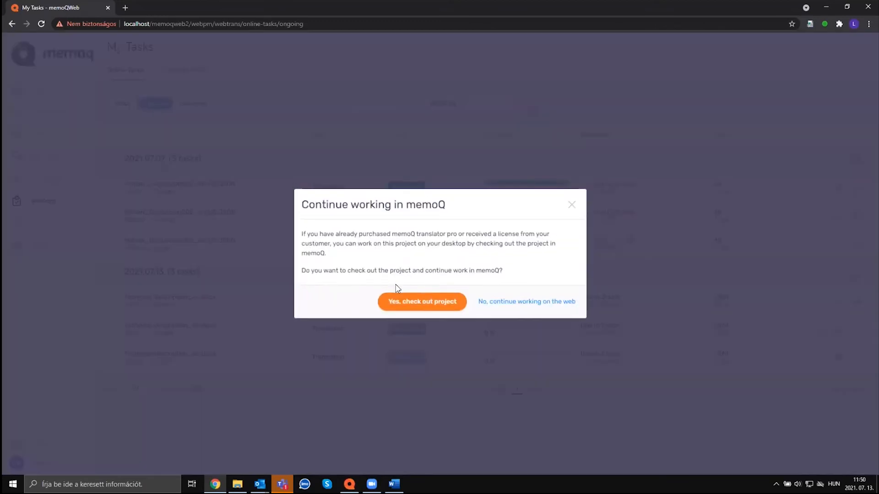
left_click(422, 305)
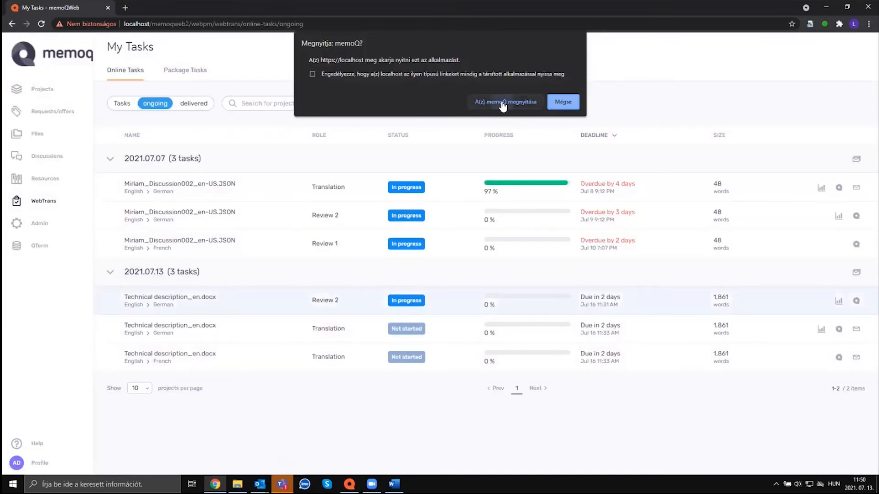
left_click(505, 100)
left_click(349, 484)
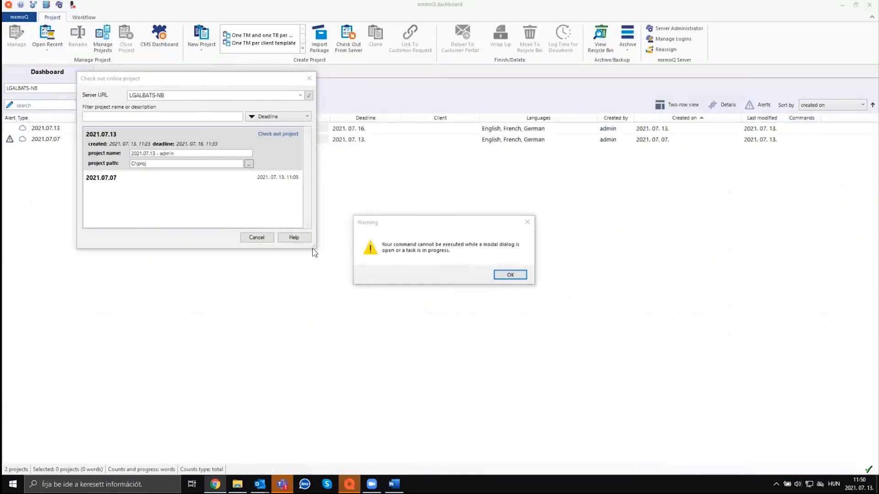
left_click(511, 274)
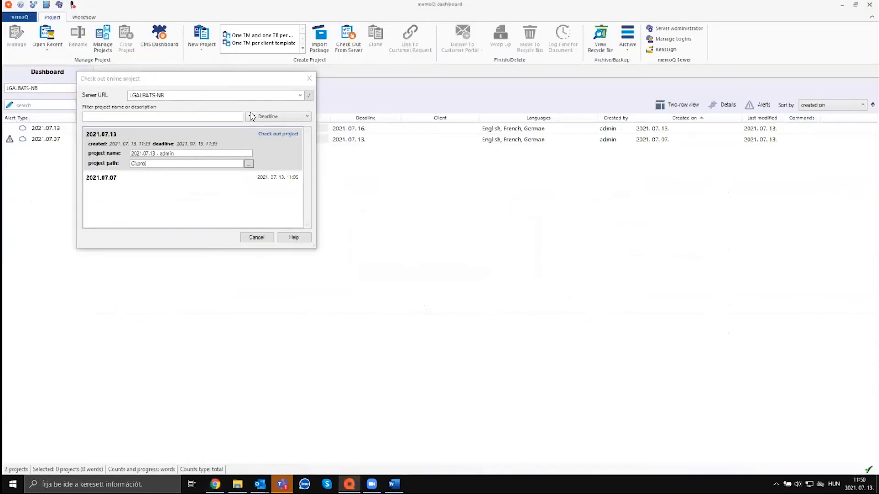
Check out project 2021.07.13 to C:\proj and open the German Technical description_en.docx in the translation editor.
left_click(279, 134)
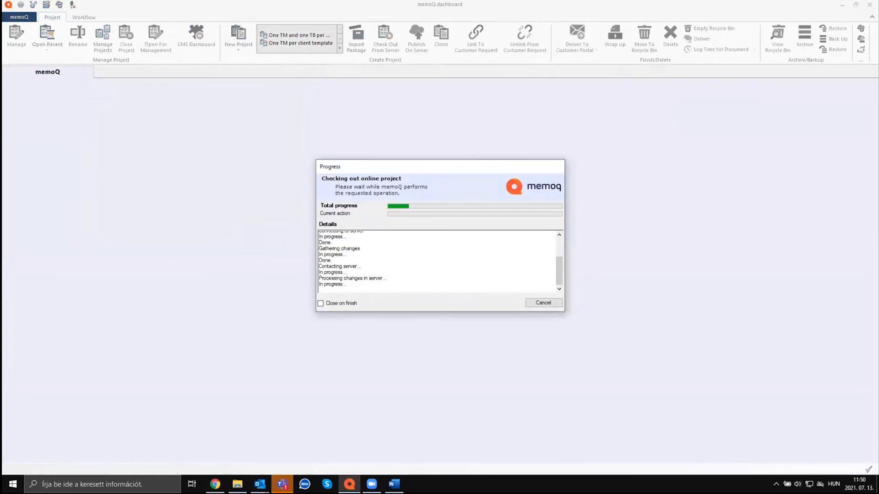
left_click(543, 303)
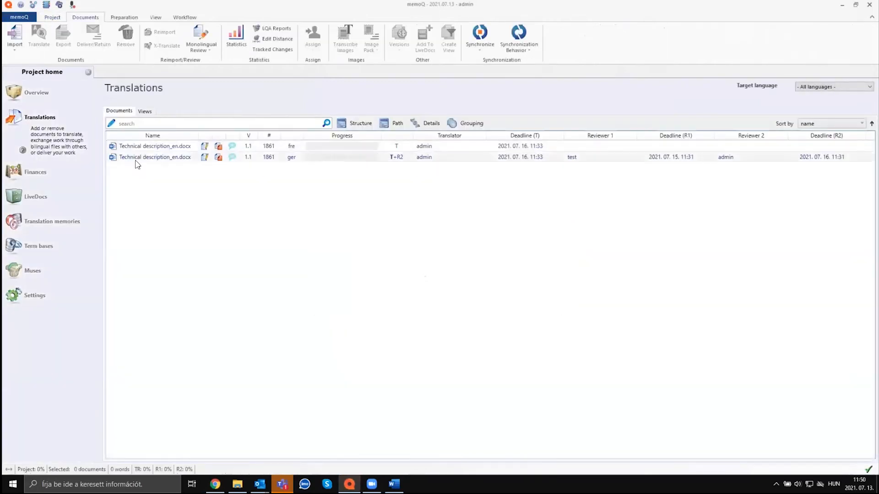
double_click(157, 157)
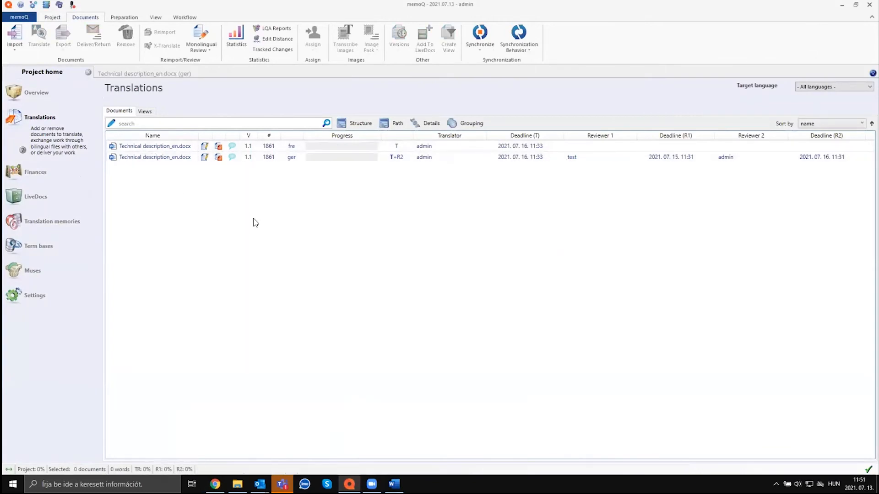
left_click(161, 157)
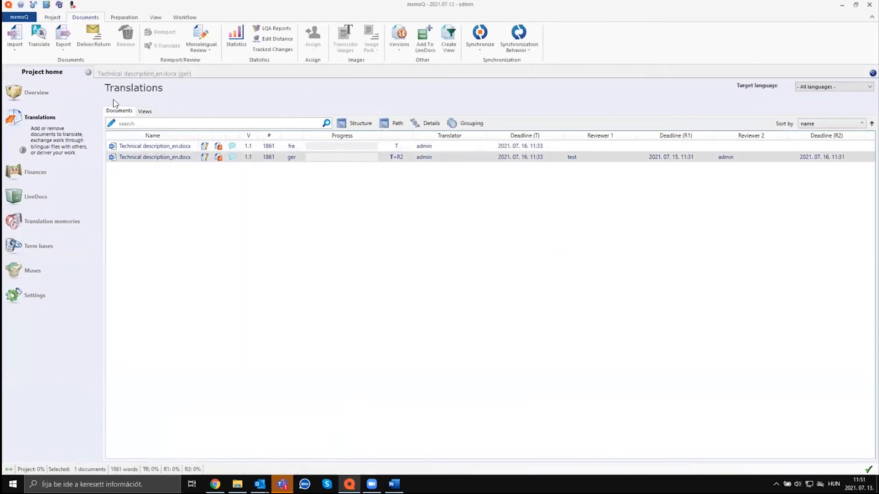
left_click(138, 75)
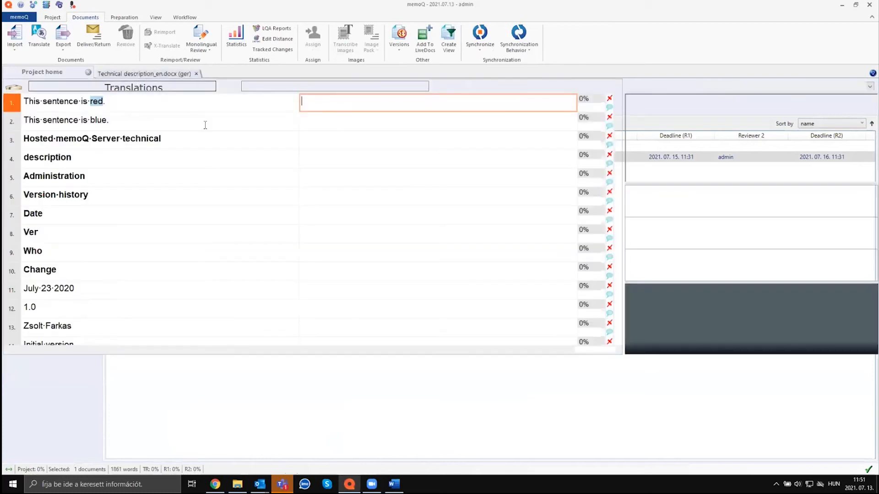
Show the translation results for segment 2 and enlarge the document preview below the translation grid.
left_click(342, 115)
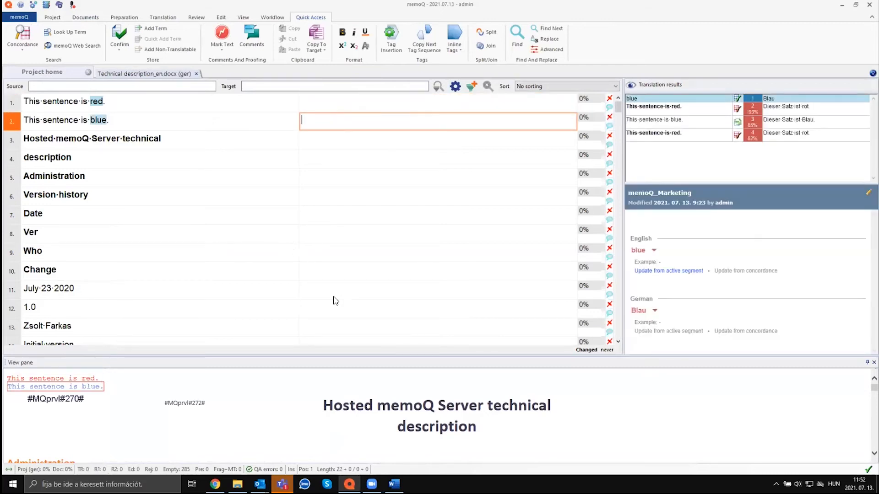
left_click_drag(337, 355, 157, 181)
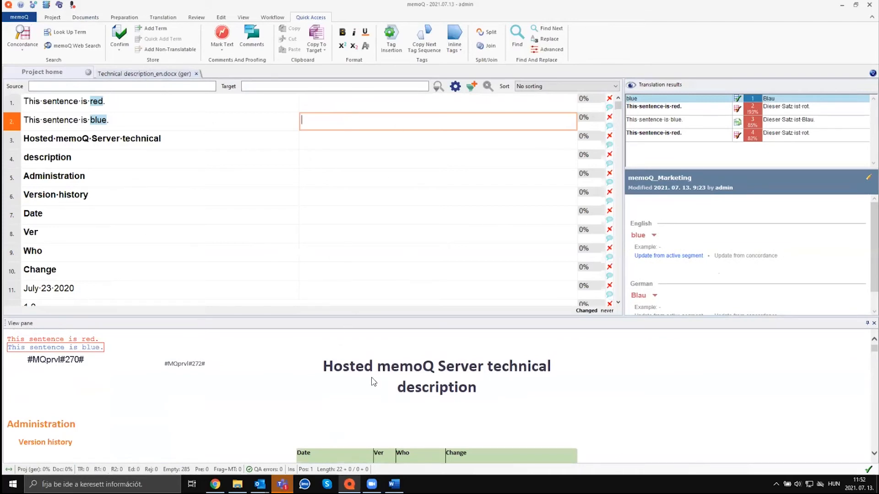
mouse_move(367, 374)
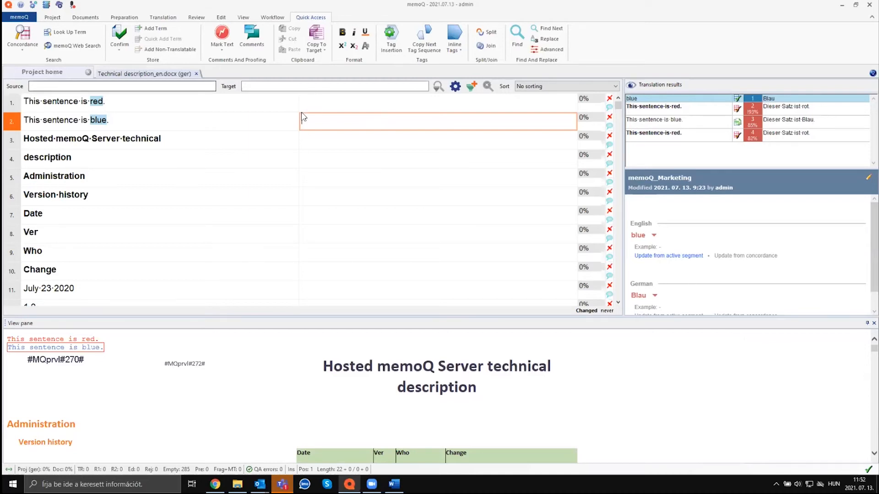
Insert the memory match "Dieser Satz ist rot." into segment 1, confirm the segment, and inspect its newly stored match.
left_click(210, 101)
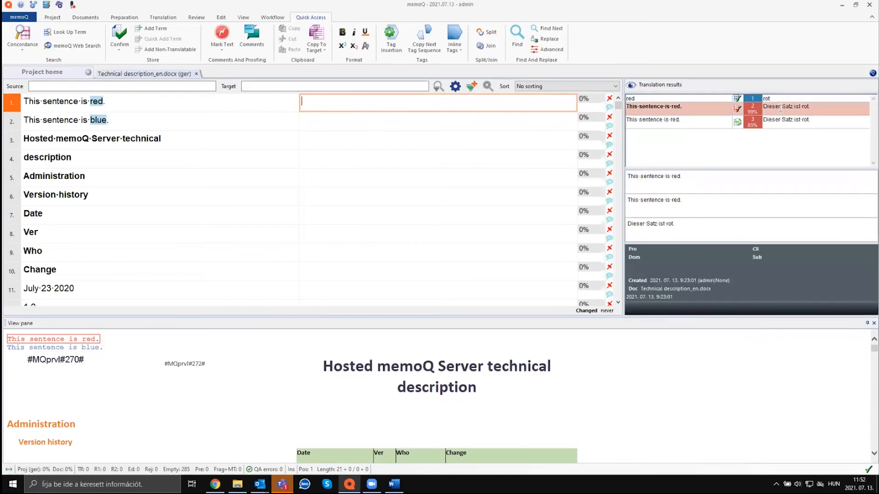
double_click(781, 108)
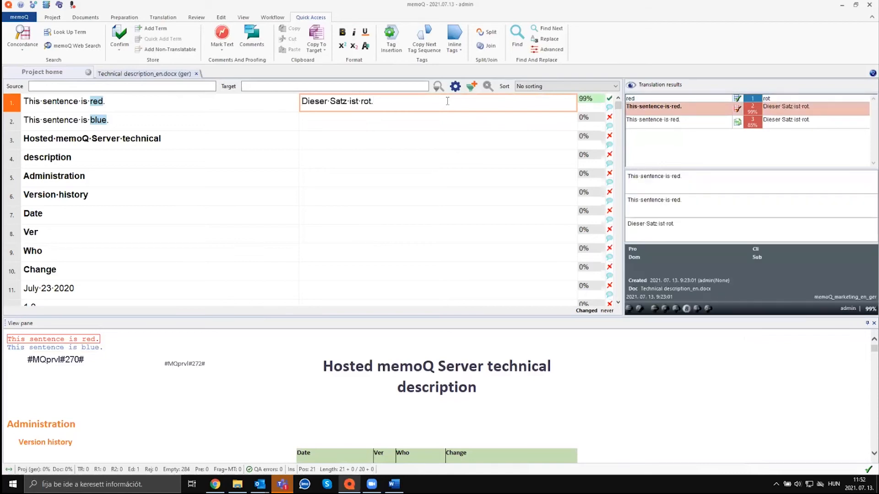
key("ctrl+Return")
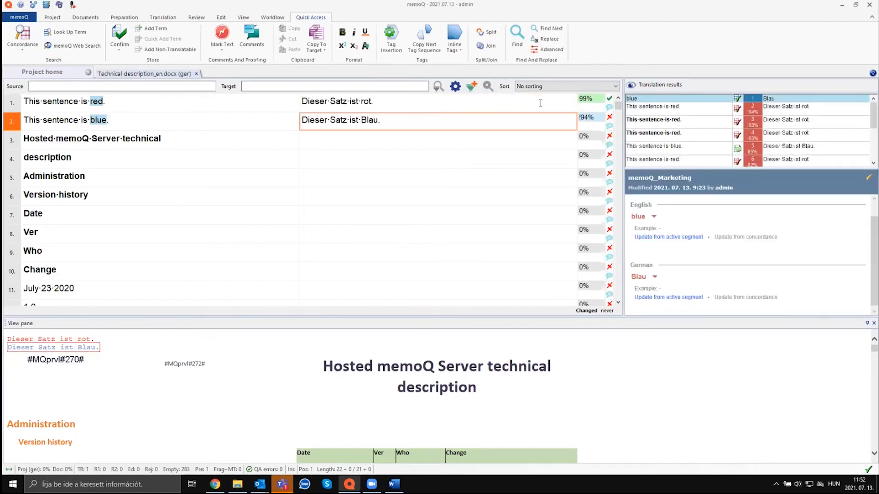
left_click(541, 103)
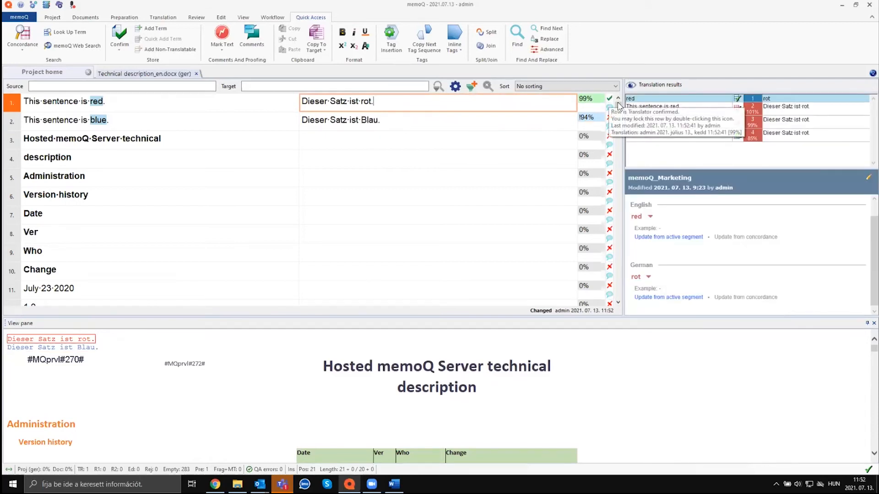
left_click(682, 109)
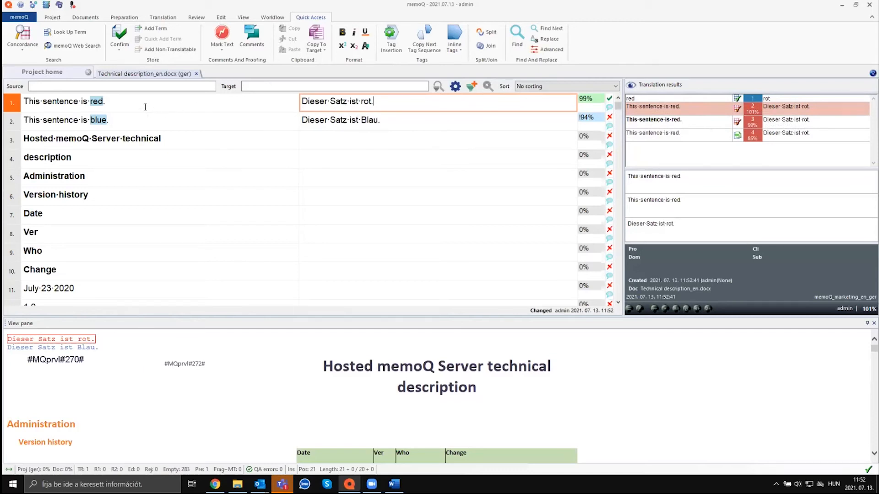
Add "This" and "Dieser" from segment 1 to the term base as a term pair, and check the highlighting in segments 1 and 2.
double_click(39, 101)
double_click(326, 99)
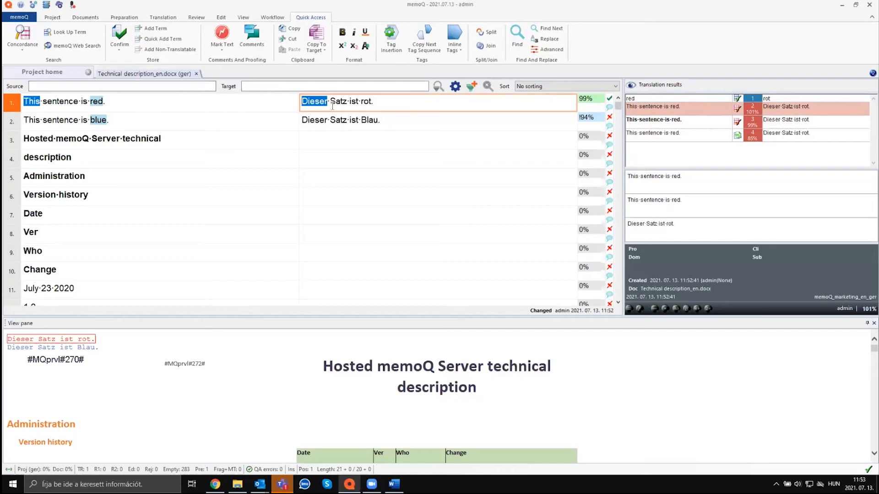
key("ctrl+q")
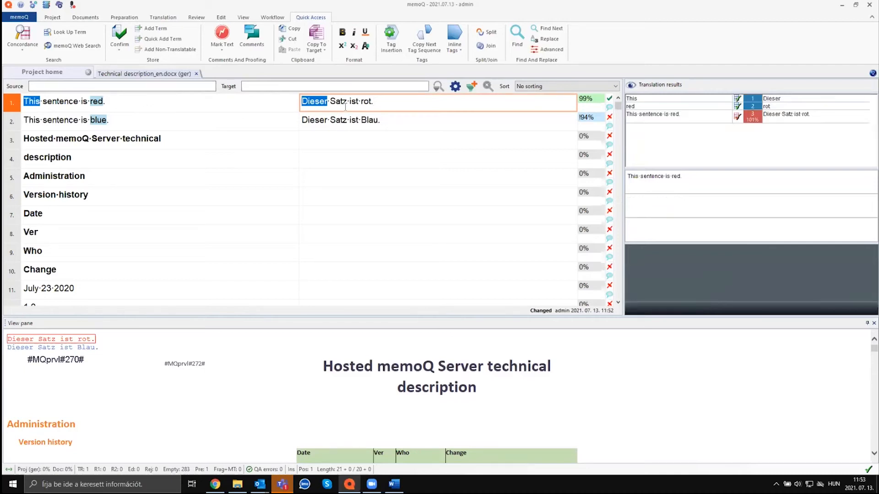
left_click(399, 116)
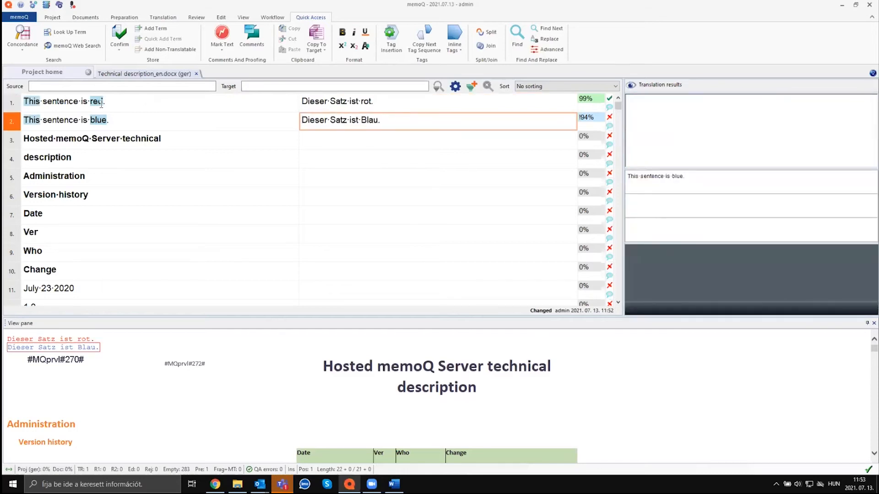
left_click(153, 112)
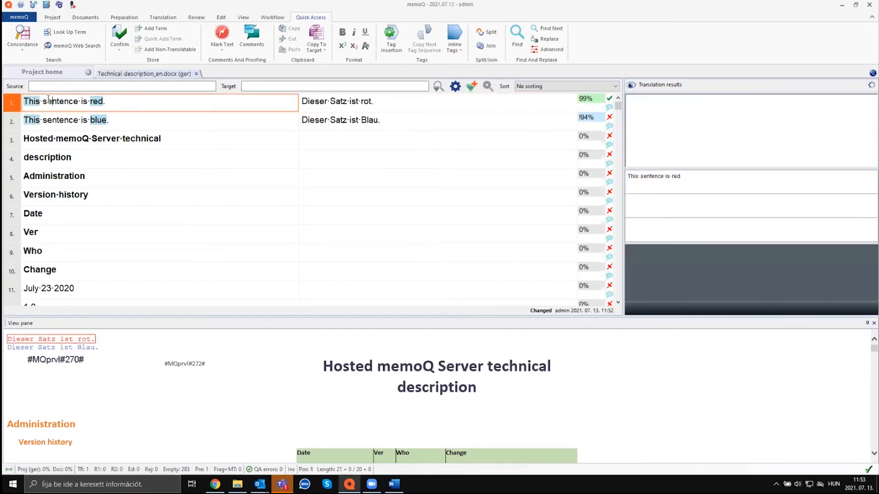
Insert the memory match "Technischer gehosteter memoQ-Server" into segment 3, append 123, and confirm the segment.
left_click(320, 137)
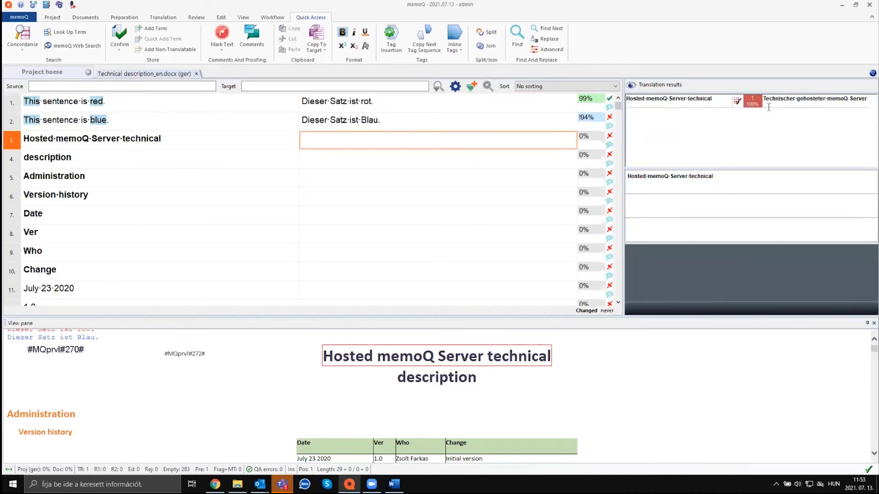
double_click(776, 101)
type("123")
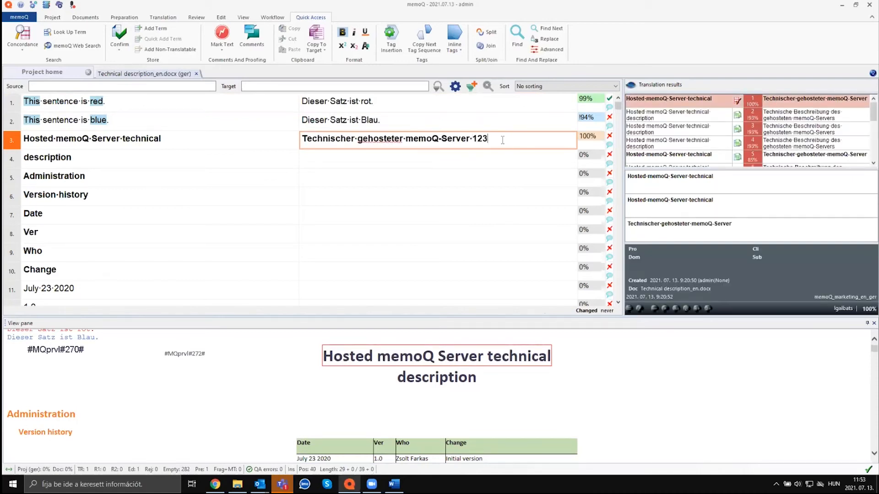
key("ctrl+Return")
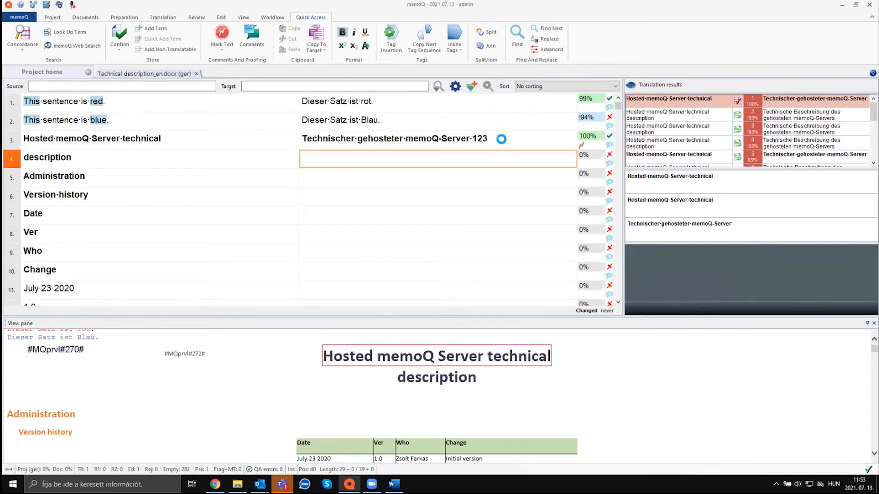
Inspect the QA warning of segment 3, and show the segment's review information below the translation grid.
left_click(583, 148)
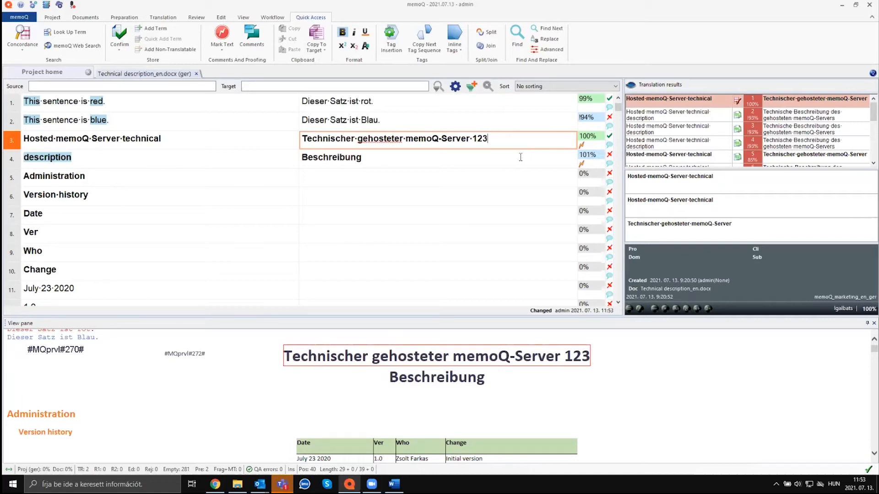
left_click(580, 144)
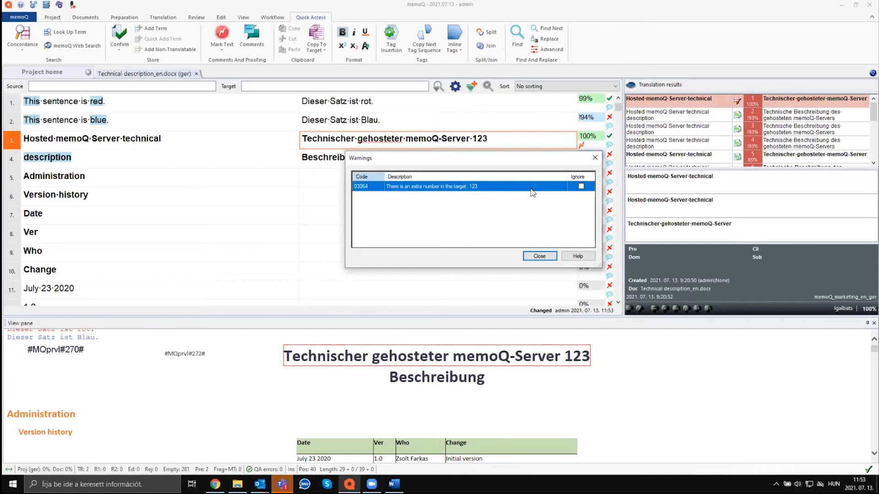
left_click(594, 159)
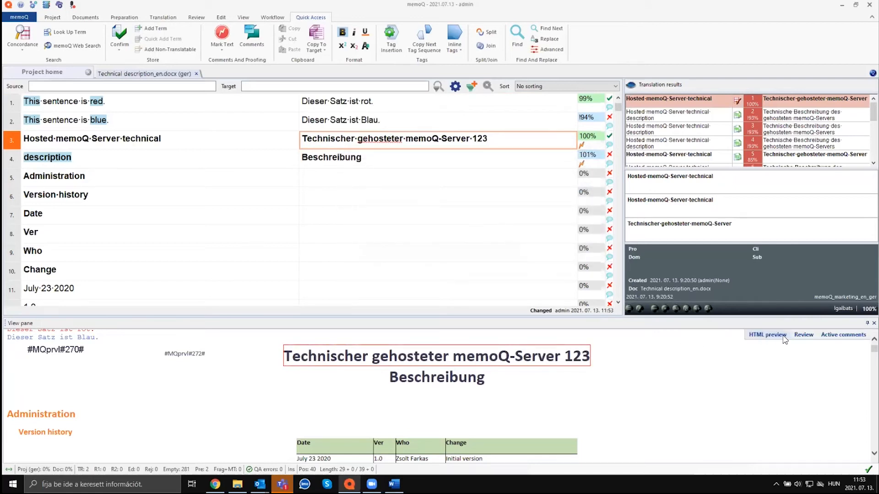
left_click(803, 334)
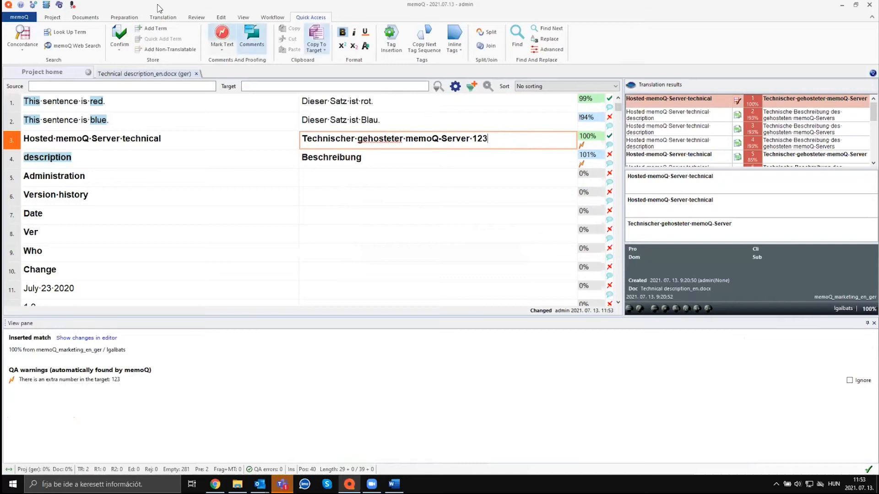
Run the quality assurance check and show the resulting errors and warnings for resolving.
left_click(124, 17)
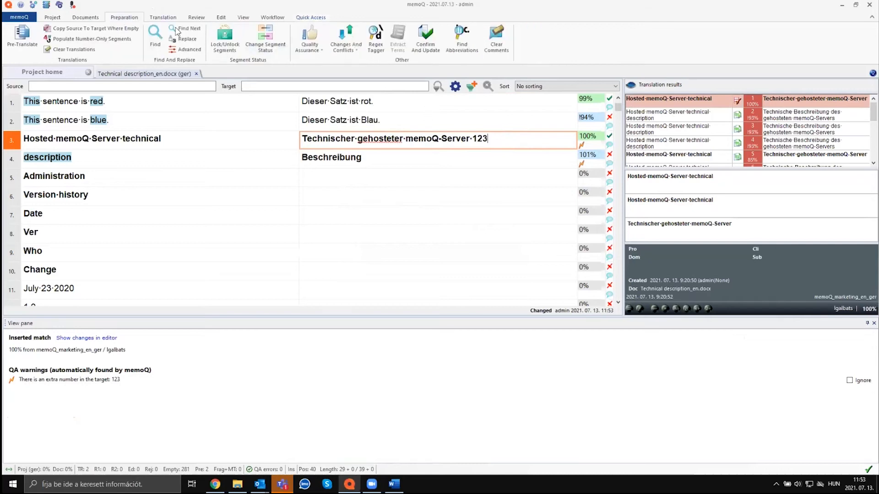
left_click(310, 33)
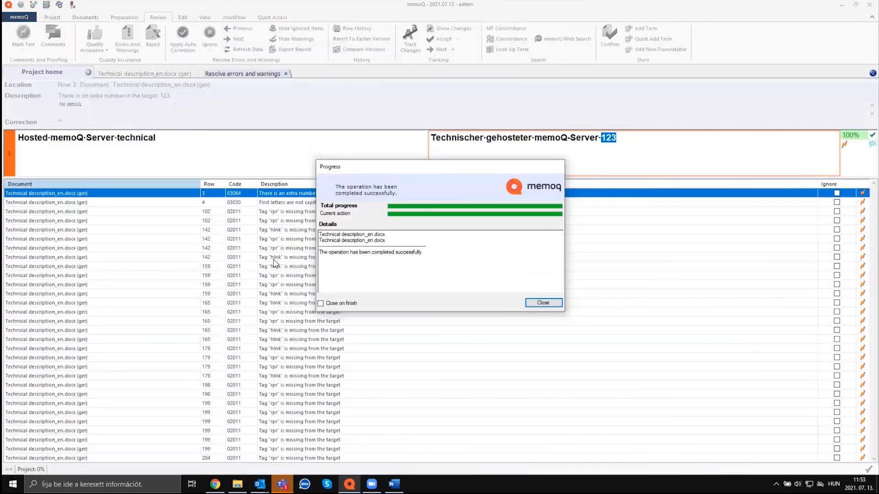
left_click(542, 304)
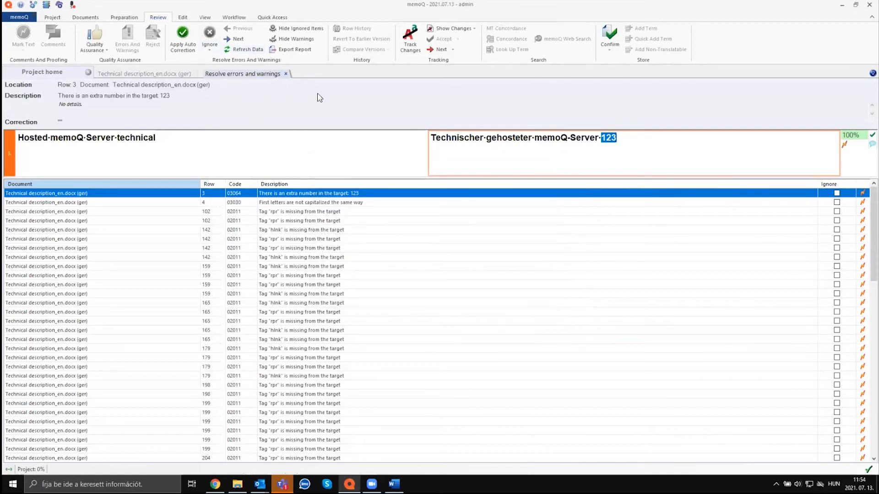
Remove the extra number 123 from the target text of row 3 and confirm the segment.
left_click(660, 159)
double_click(614, 143)
key("BackSpace")
key("BackSpace")
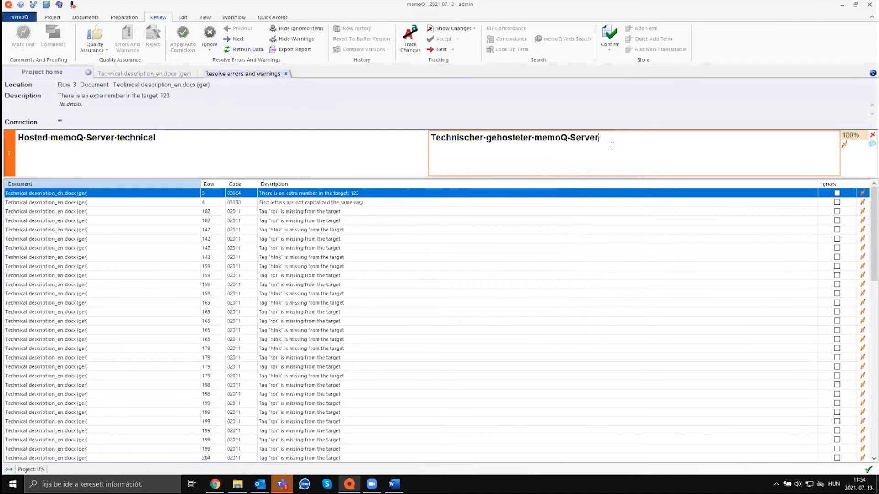
key("ctrl+Return")
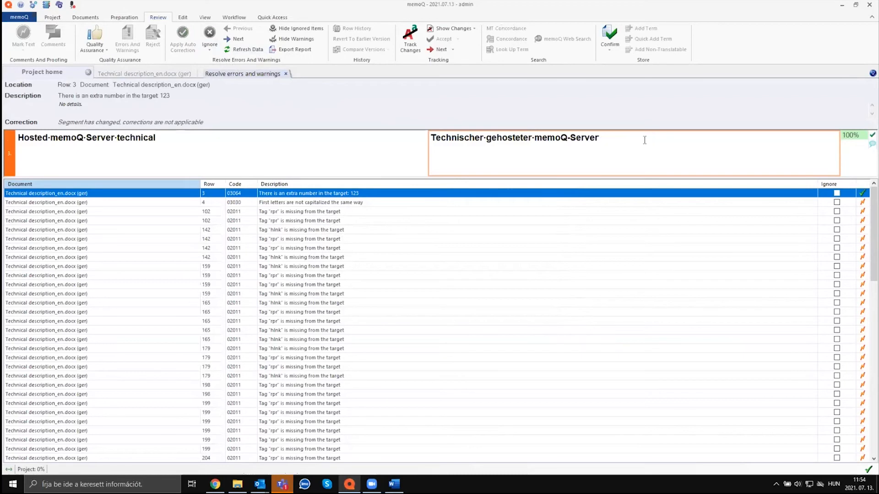
Mark the row 4 warning about first letters not being capitalized the same way as ignored.
left_click(453, 257)
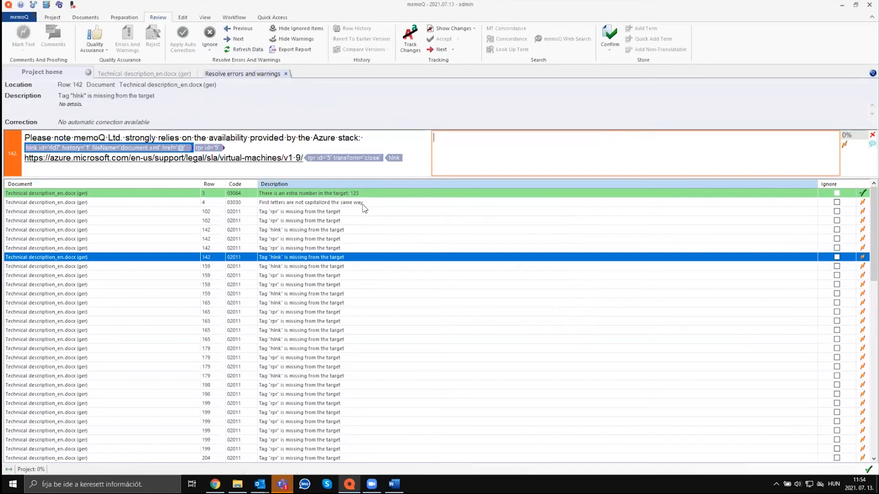
left_click(386, 202)
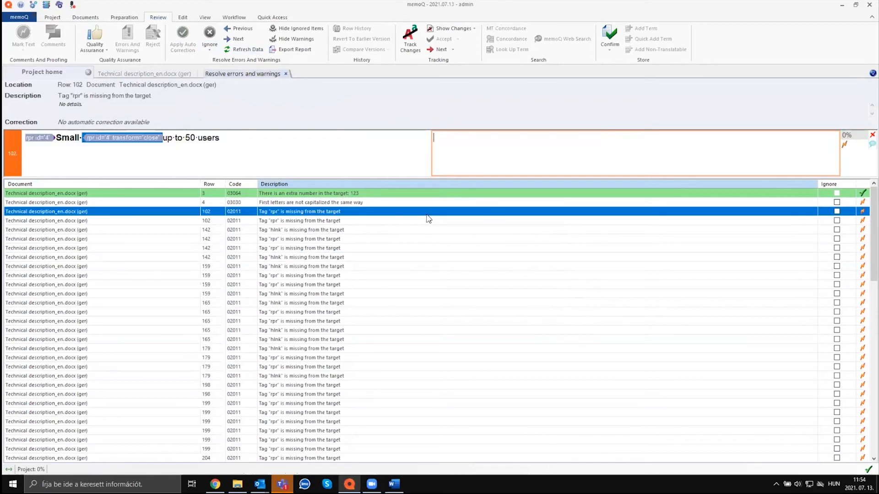
left_click(438, 174)
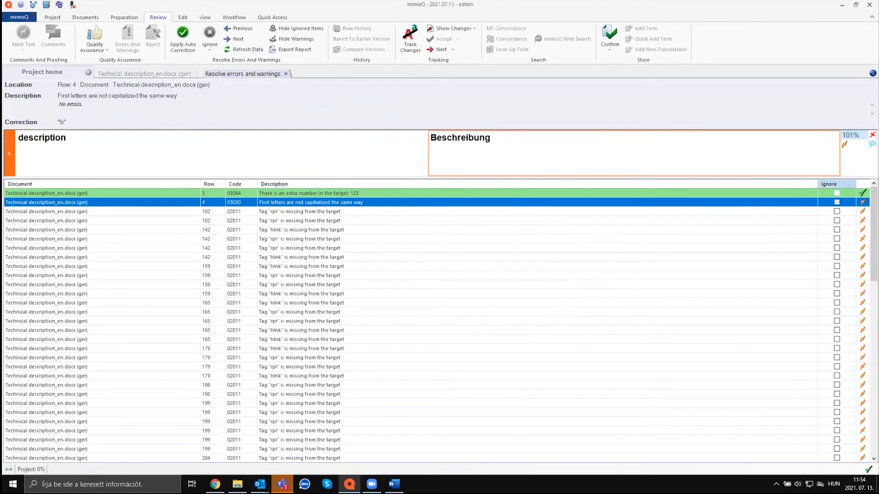
left_click(703, 249)
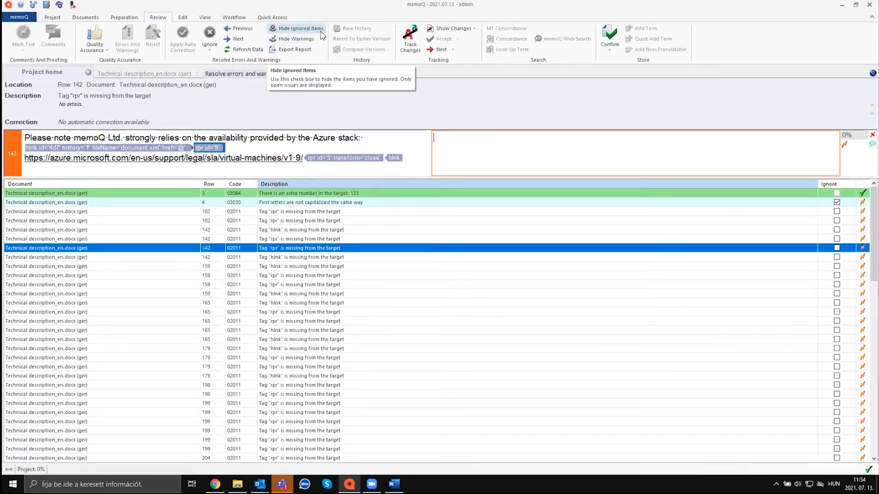
Find the missing "instr" tag warning for row 271 and open that segment in the translation editor.
scroll(389, 264, "down", 20)
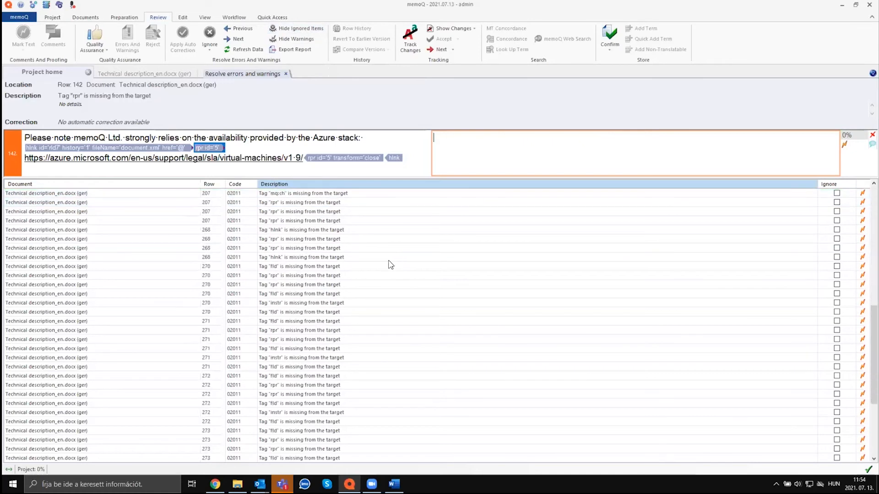
left_click(304, 303)
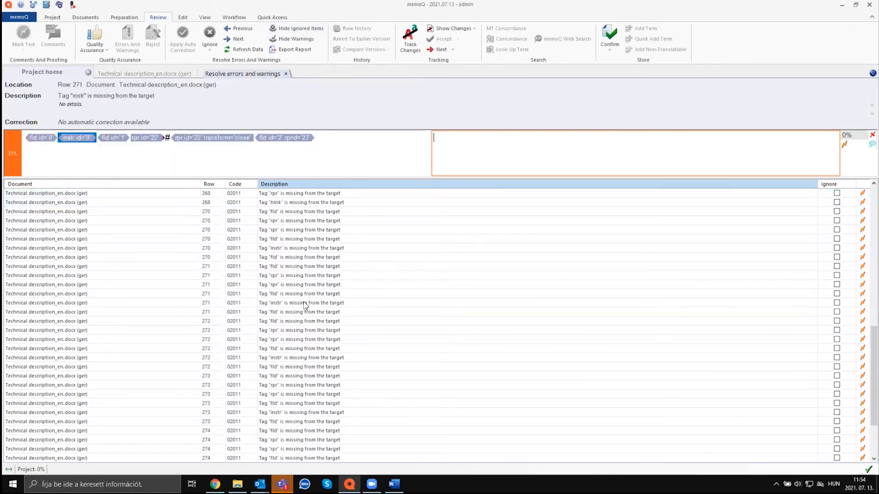
left_click(98, 149)
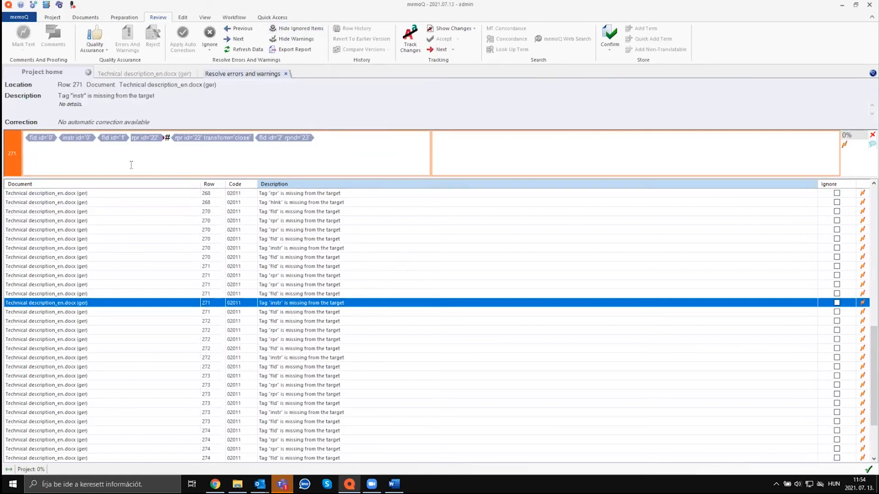
double_click(273, 305)
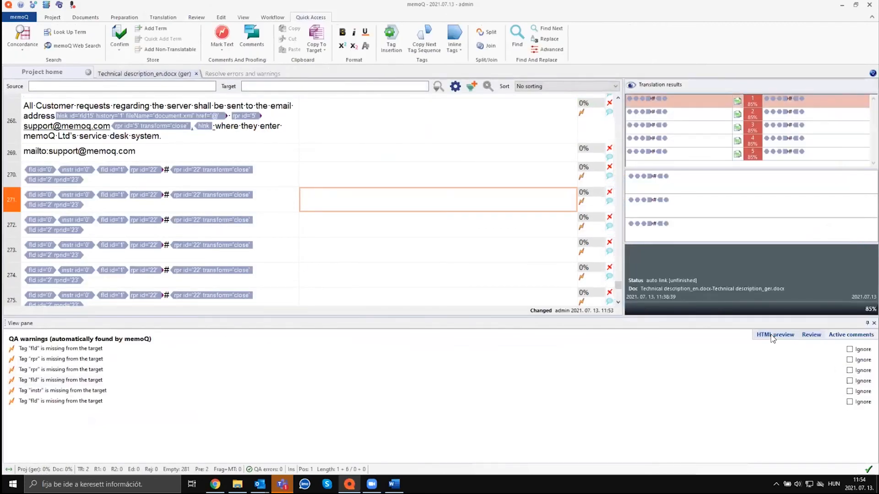
Switch back to the HTML preview, insert the first 85% match into segment 271, and confirm the segment.
left_click(671, 337)
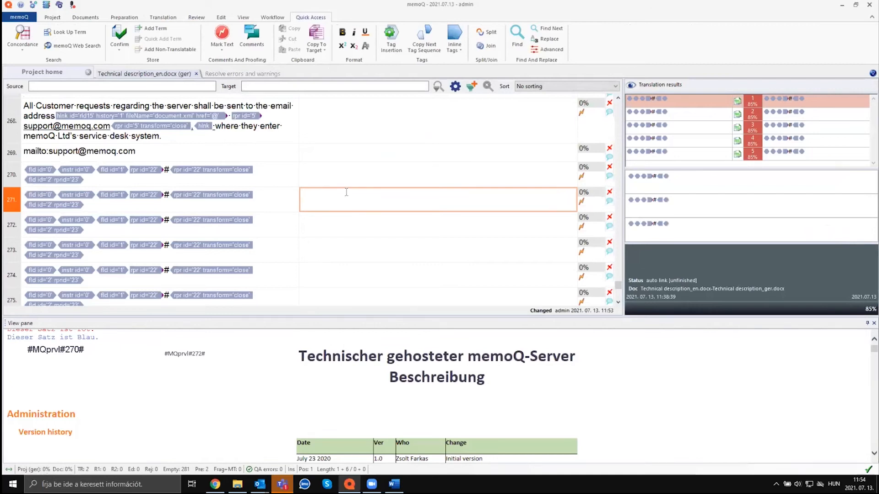
double_click(677, 99)
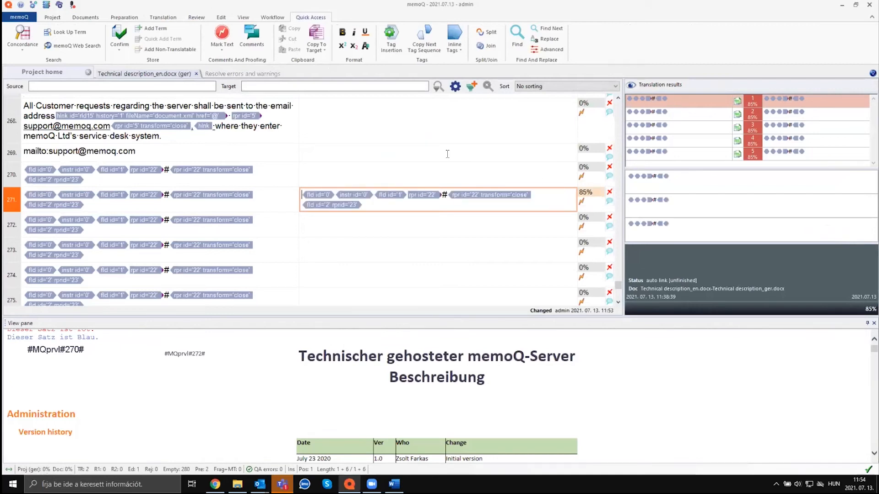
key("ctrl+Return")
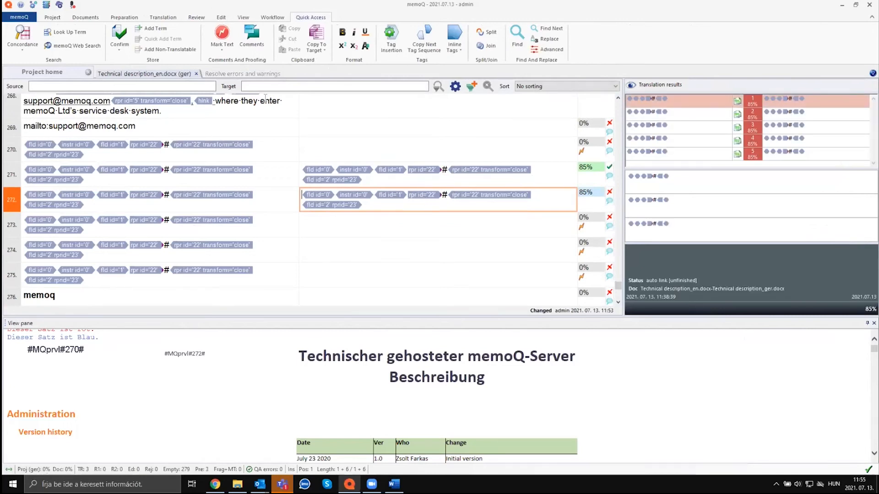
Check the warnings of rows 271 and 272 in the errors and warnings list, and close the list.
left_click(240, 74)
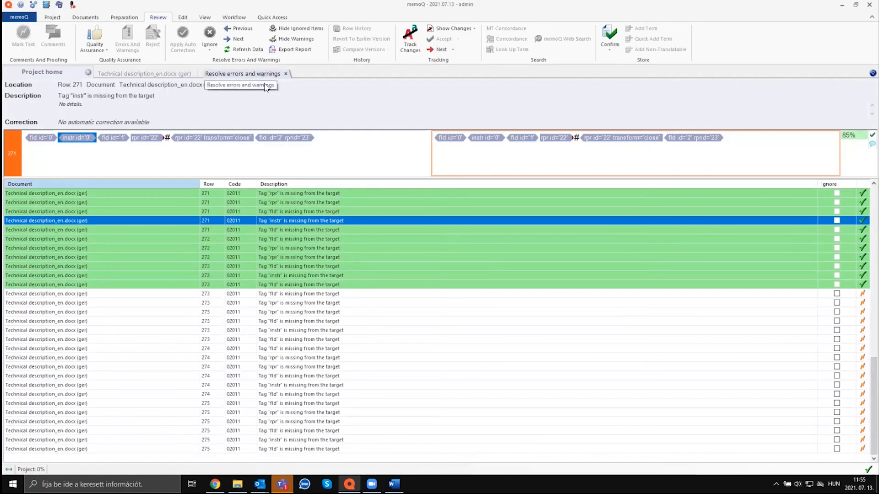
scroll(317, 259, "up", 2)
left_click(302, 234)
left_click(318, 313)
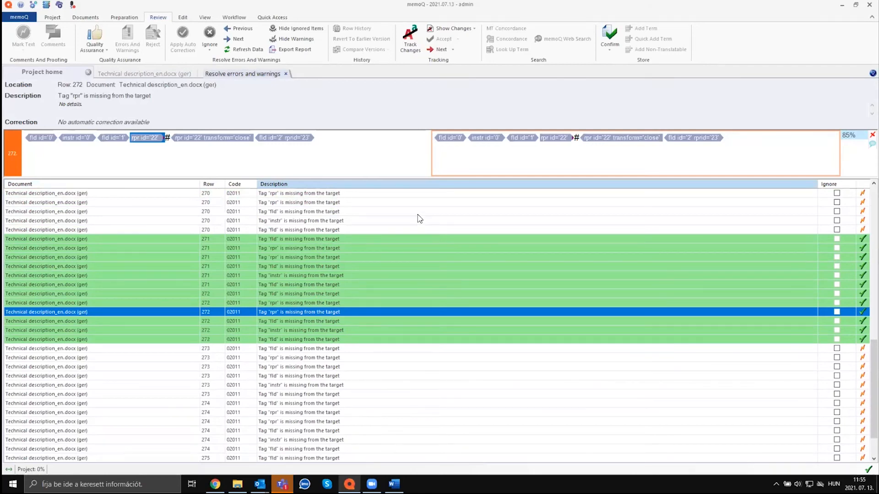
left_click(329, 231)
double_click(328, 242)
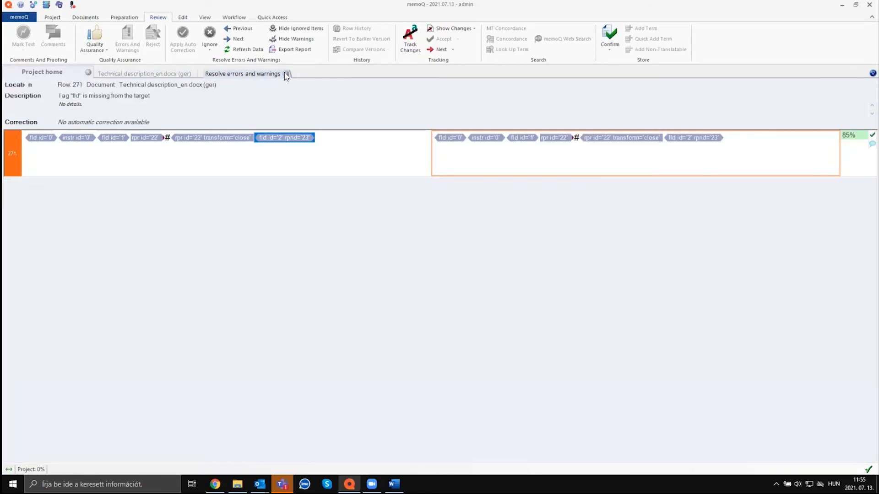
Copy the source text to the target of all segments, confirm them all, and synchronize the document with the server.
left_click(85, 17)
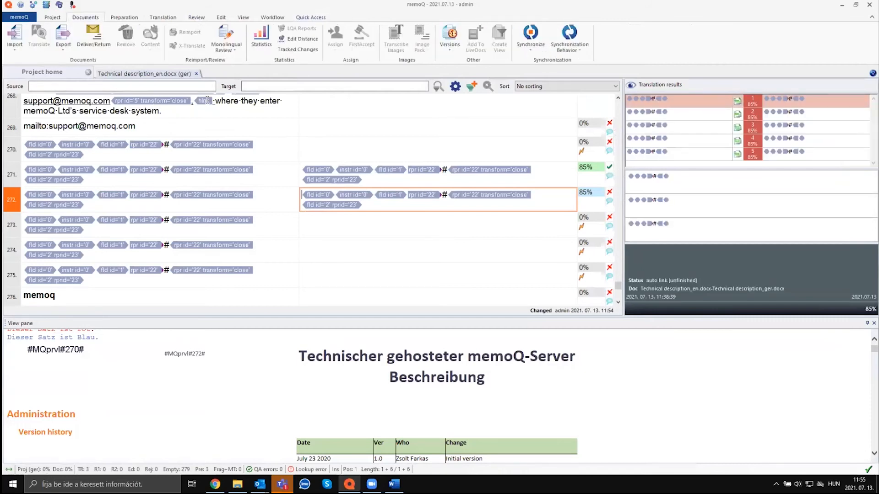
key("ctrl+a")
key("ctrl+Insert")
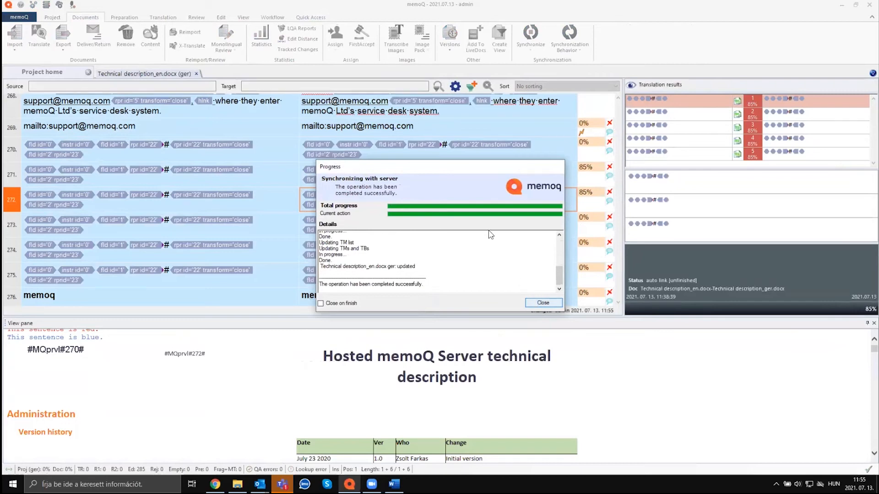
left_click(540, 302)
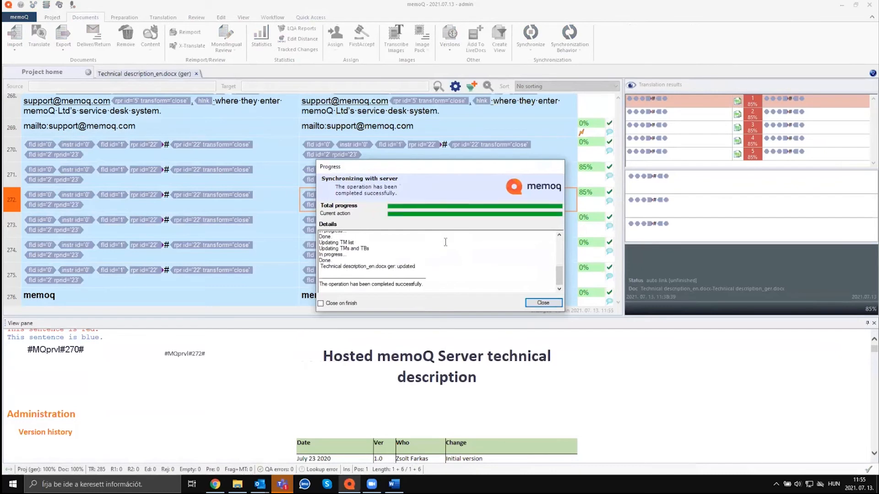
left_click(543, 302)
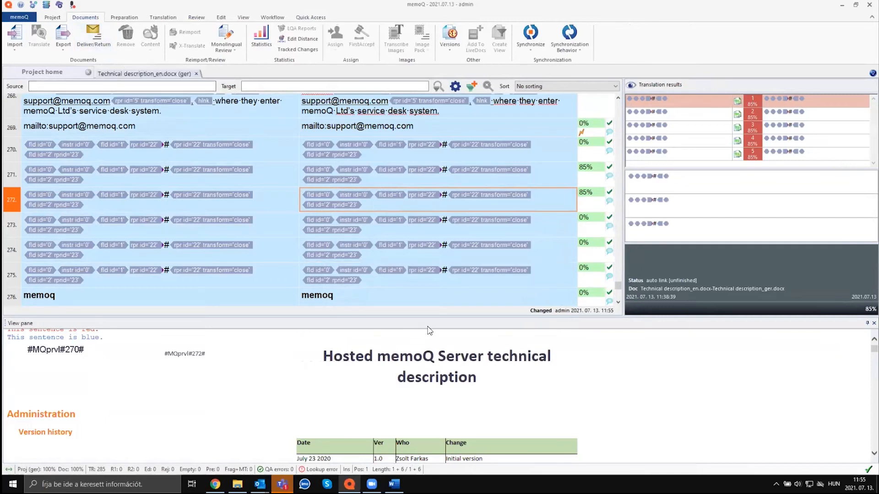
Close the German document and the local project, and open the online project 2021.07.13 for management.
left_click(197, 75)
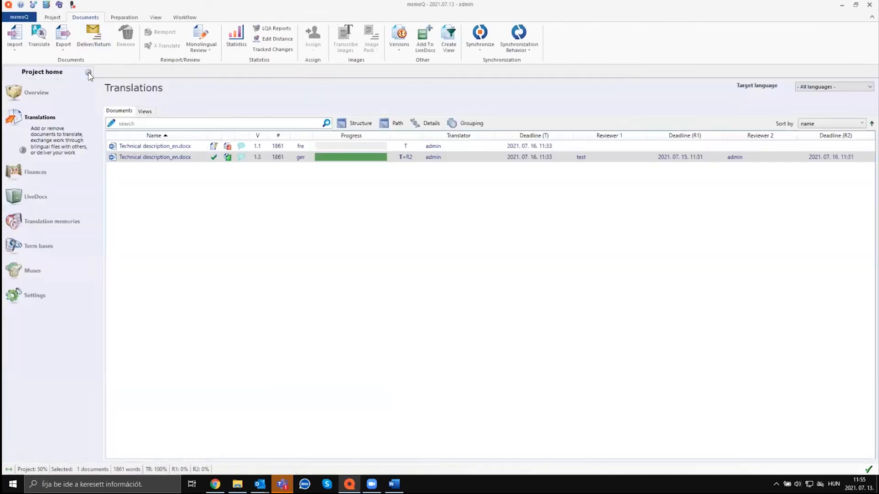
left_click(88, 73)
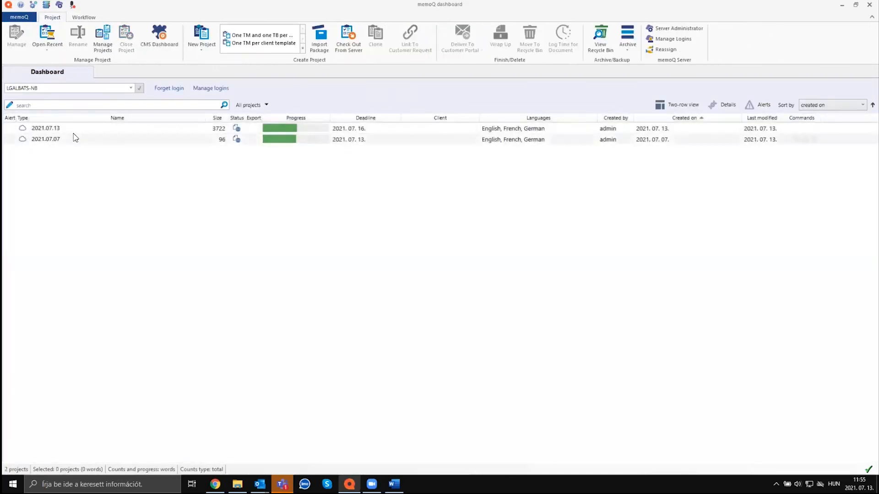
left_click(71, 129)
double_click(67, 130)
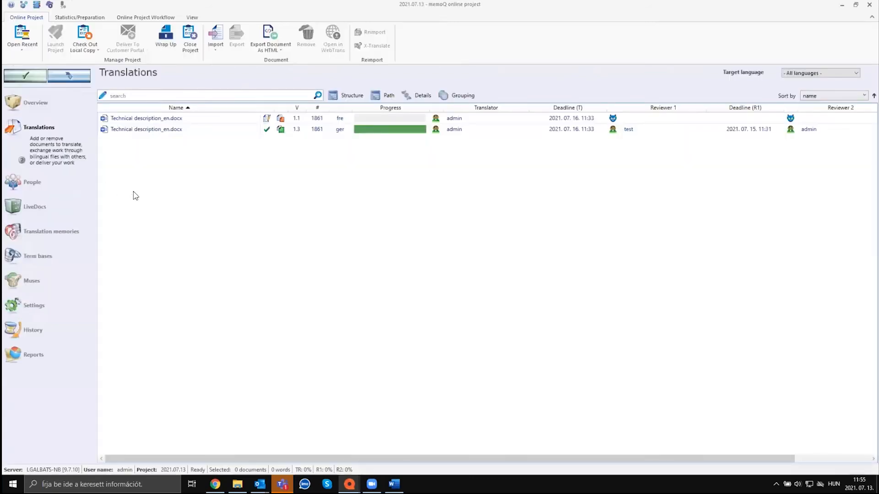
Enable the e-mail notification for all segments in a document becoming translator confirmed or reviewer 2 confirmed, and apply the project settings.
left_click(69, 310)
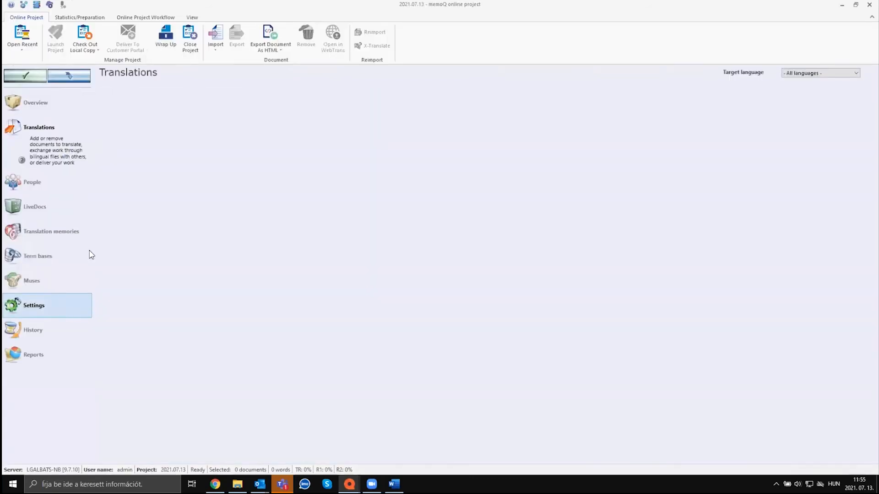
left_click(126, 98)
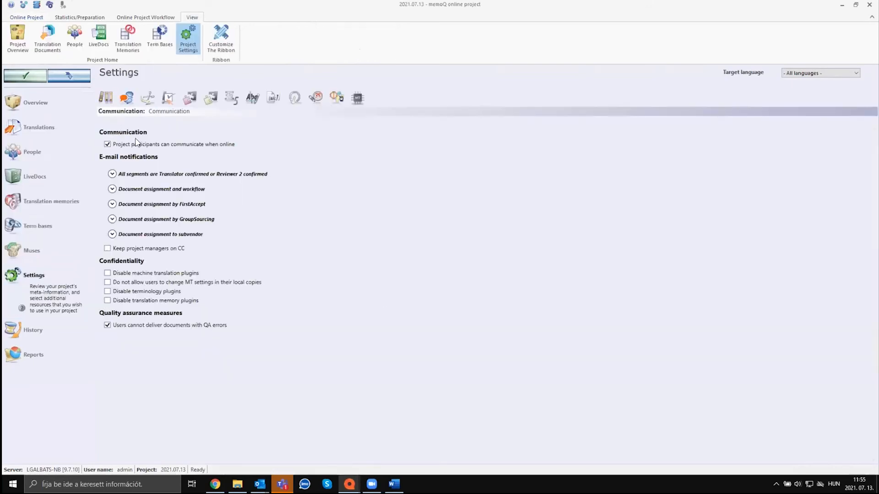
left_click(112, 174)
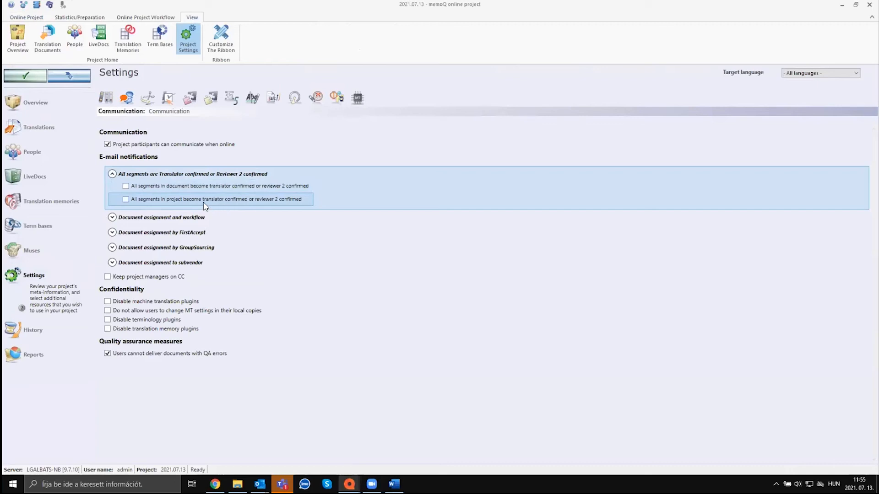
left_click(126, 187)
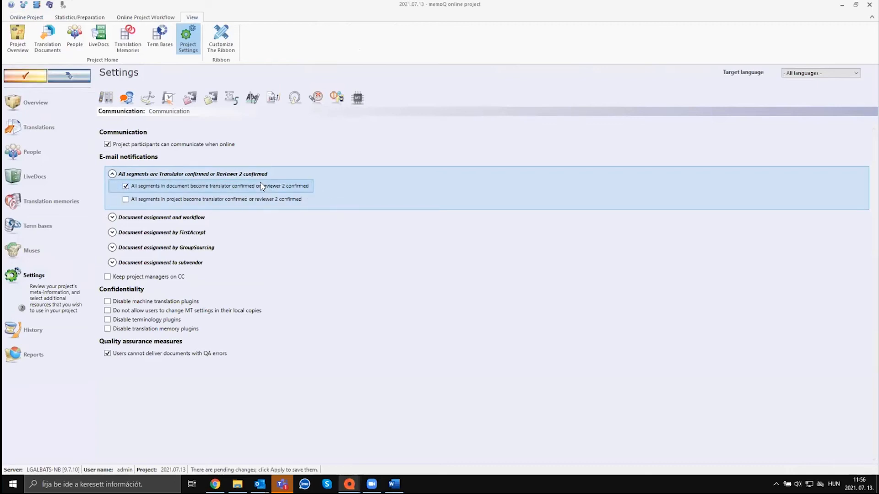
left_click(33, 76)
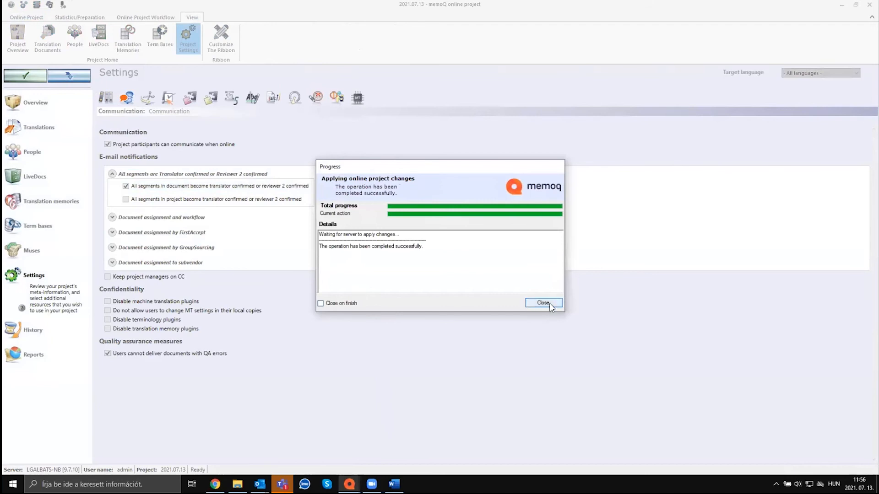
Close the progress report, switch to the dashboard, and open the online project 2021.07.13 for management.
left_click(542, 303)
mouse_move(349, 484)
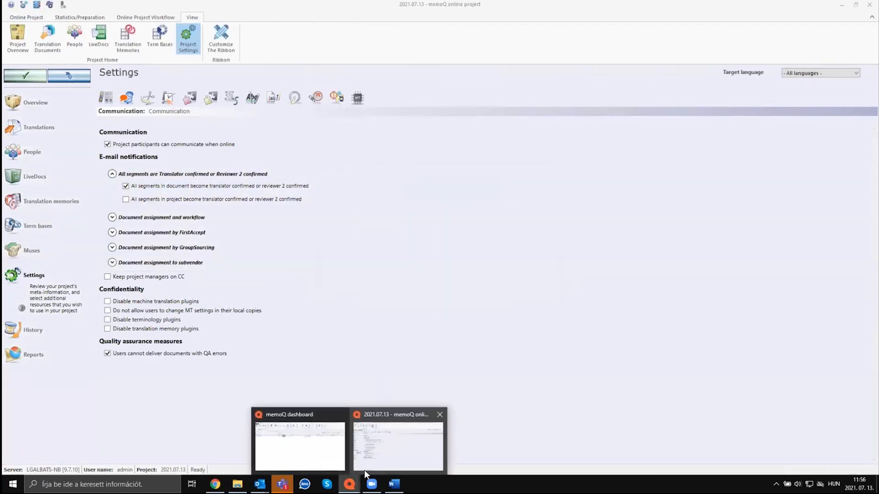
left_click(302, 447)
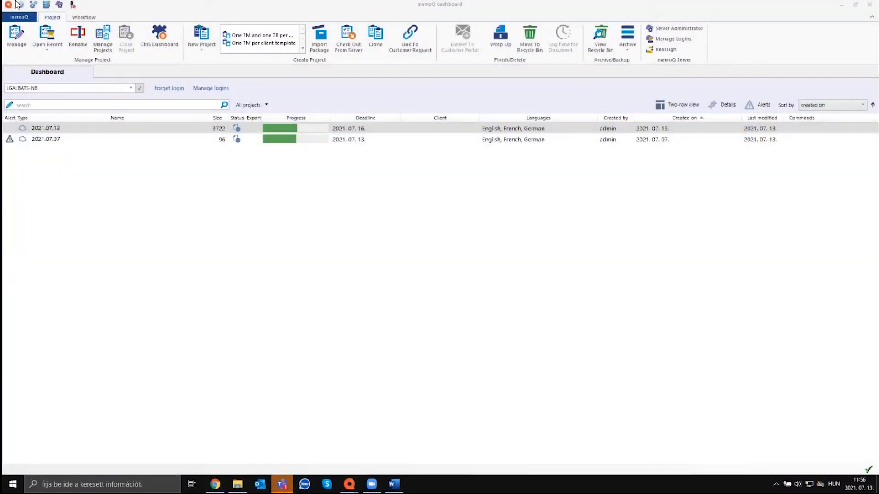
double_click(77, 129)
left_click(79, 136)
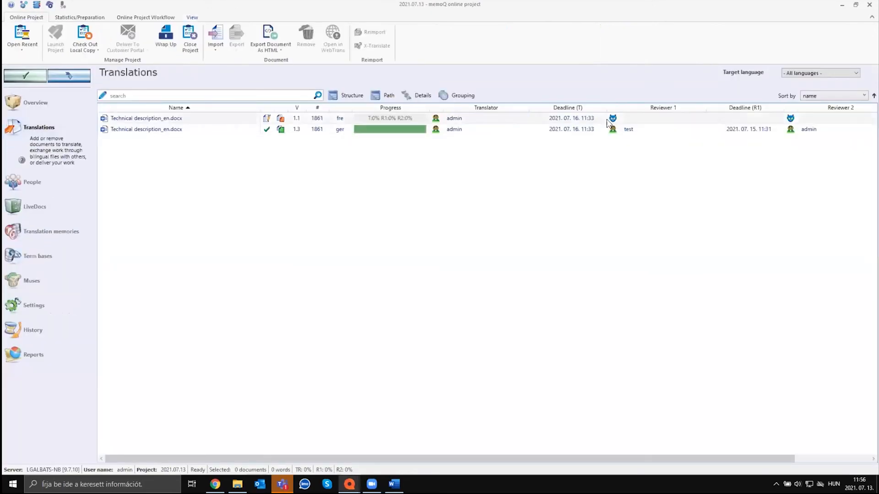
Assign the user test as translator of the French document and apply the project change.
left_click(479, 121)
left_click(458, 147)
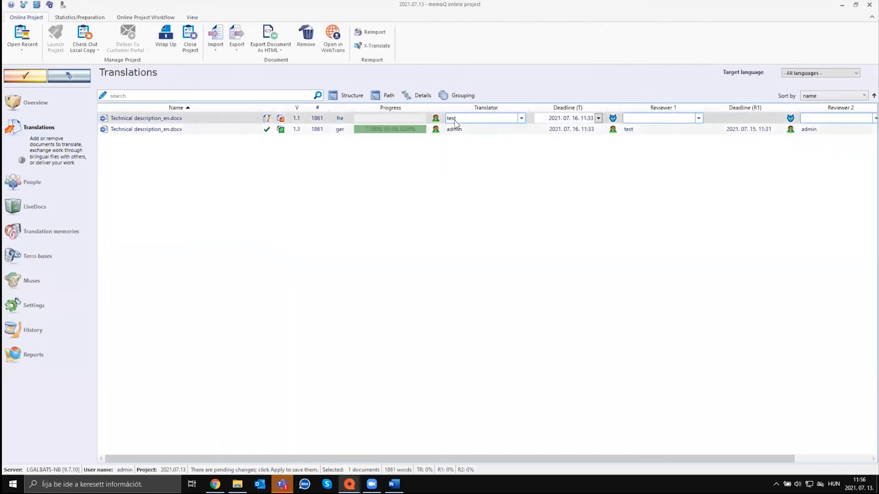
left_click(25, 76)
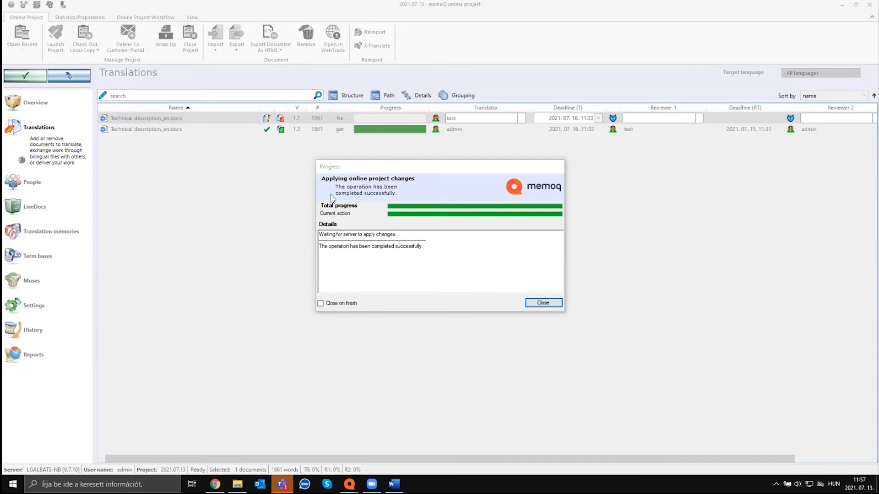
left_click(550, 304)
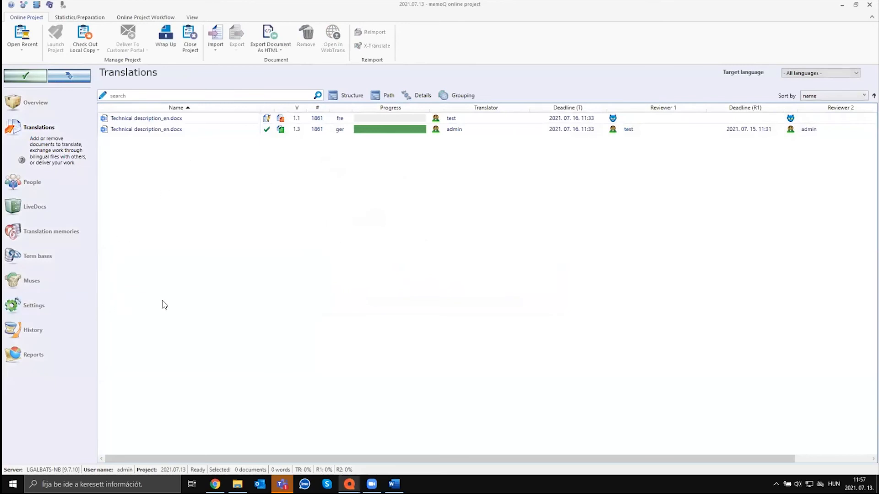
Review the Amazon and Pseudo machine translation resources in the project settings, and return to the document list.
left_click(72, 308)
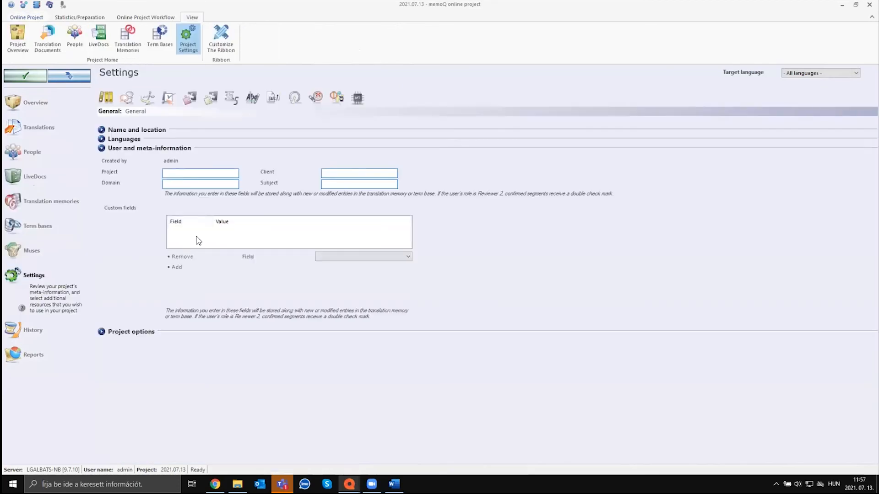
left_click(358, 98)
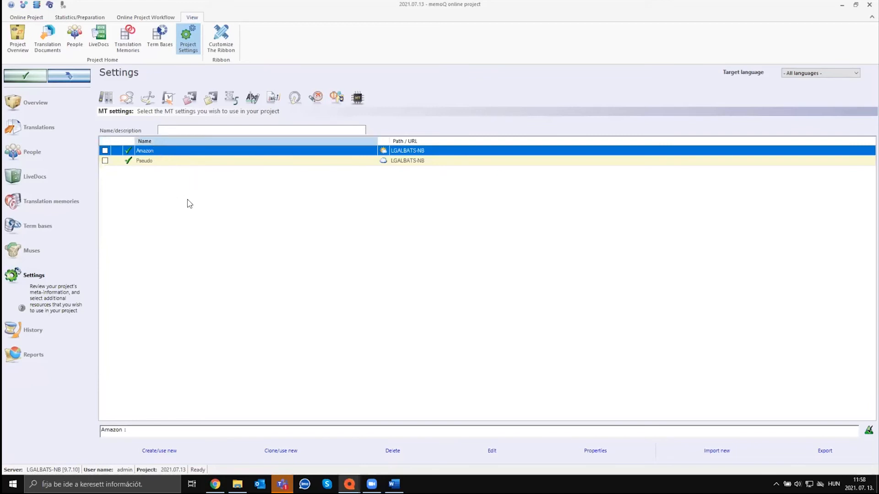
left_click(169, 160)
key("Up")
left_click(55, 134)
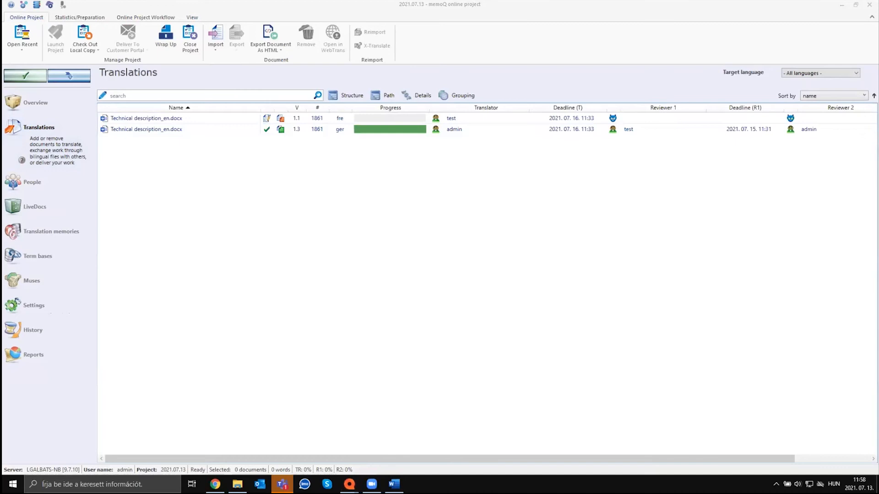
Examine the services in the project's Amazon machine translation resource, cancel the editor, and return to the document list.
left_click(34, 305)
left_click(357, 97)
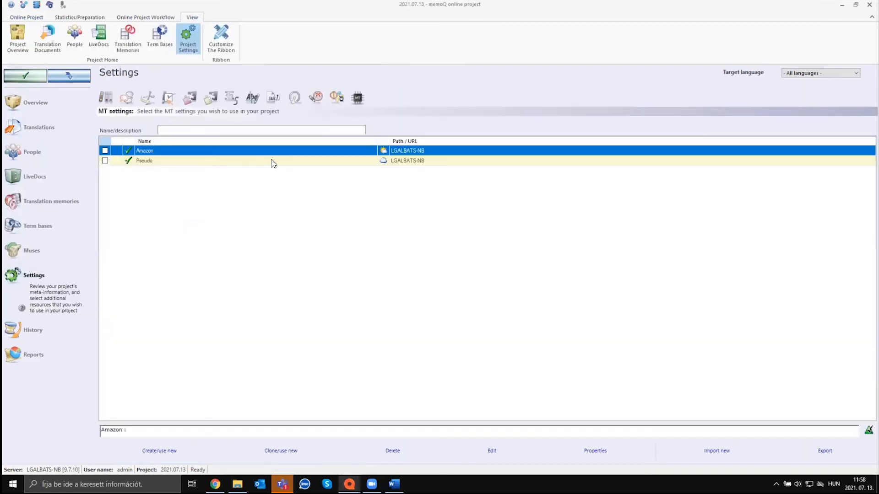
double_click(167, 149)
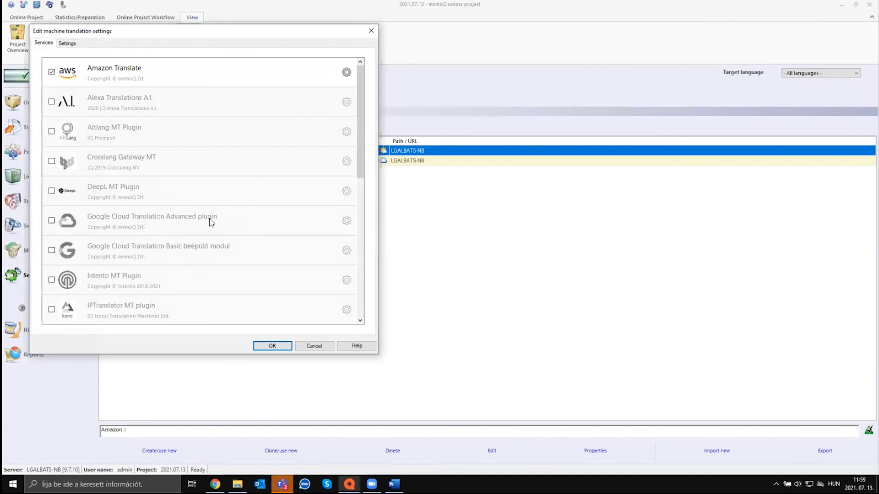
left_click(316, 347)
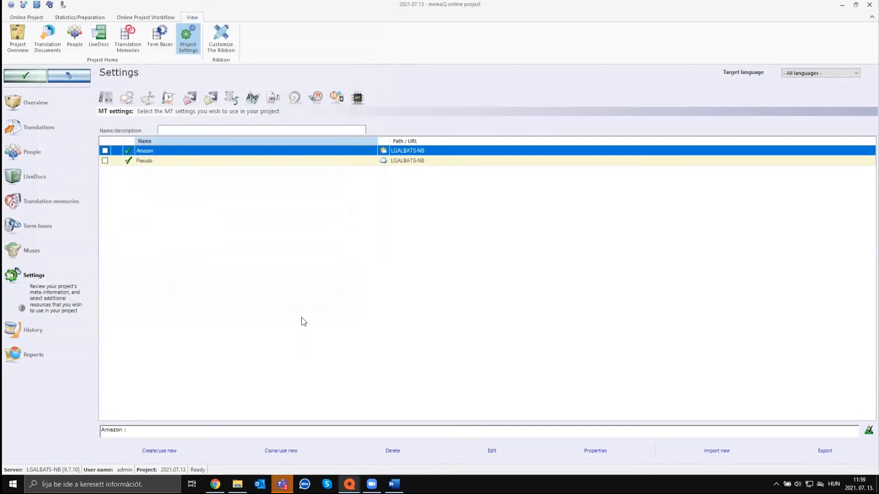
left_click(69, 135)
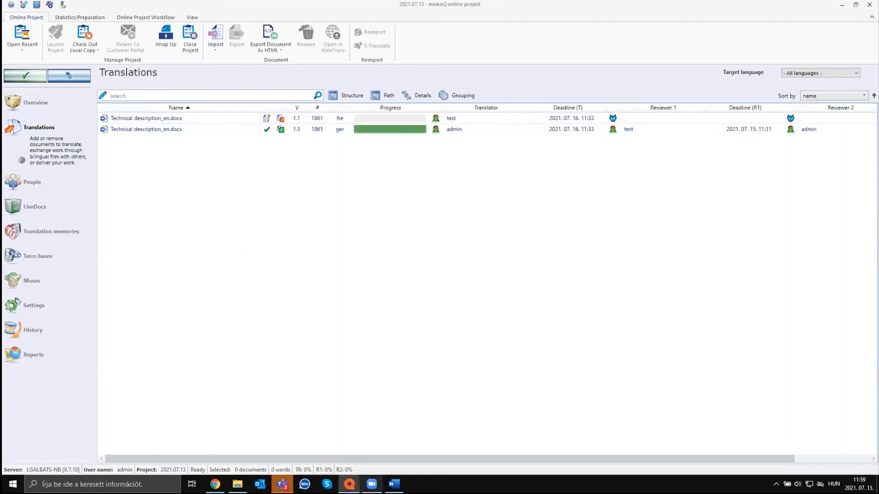
Look at the recent projects on the dashboard, and return to the 2021.07.13 online project window.
left_click(296, 412)
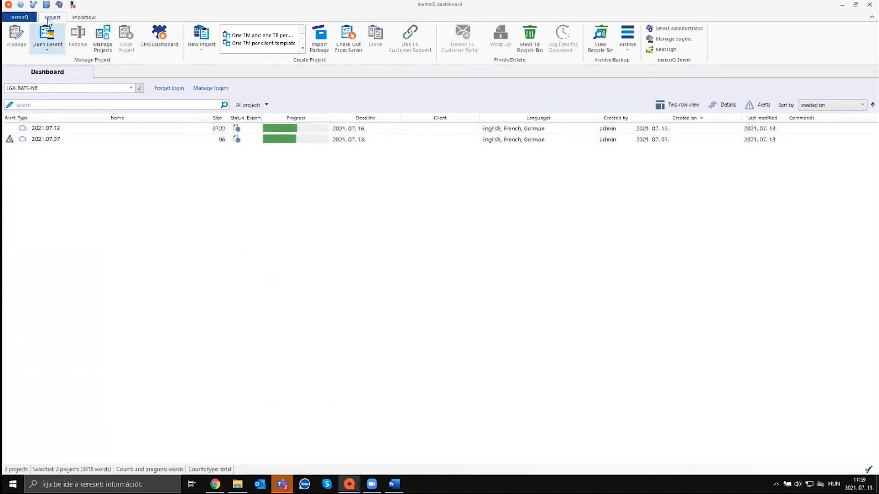
left_click(47, 41)
left_click(226, 247)
mouse_move(349, 484)
left_click(389, 445)
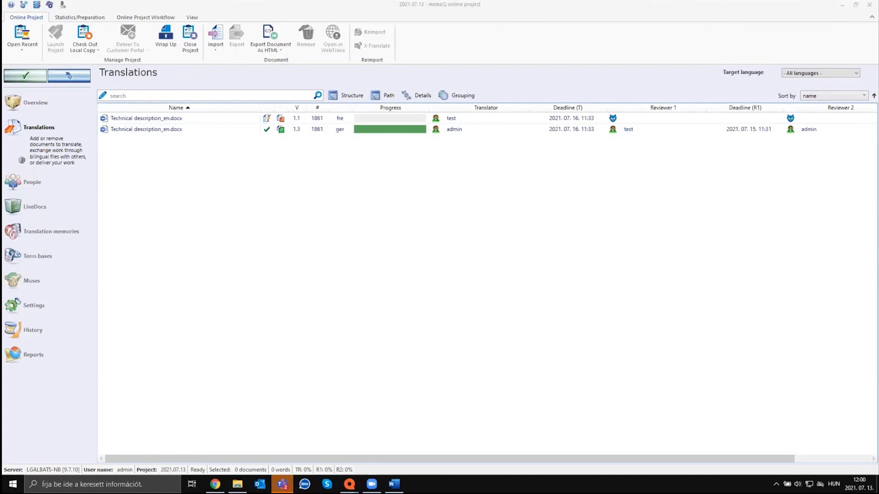
Review the users, roles and licenses of the online project's participants, and return to the document list.
left_click(460, 118)
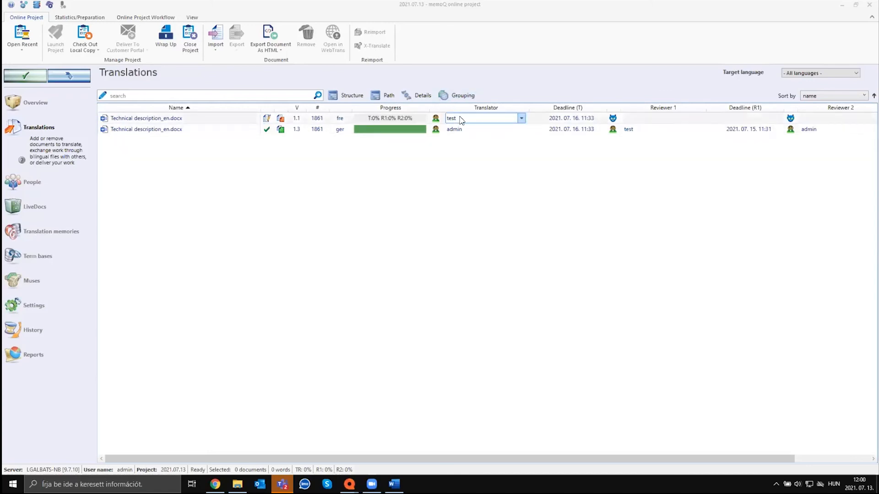
left_click(33, 181)
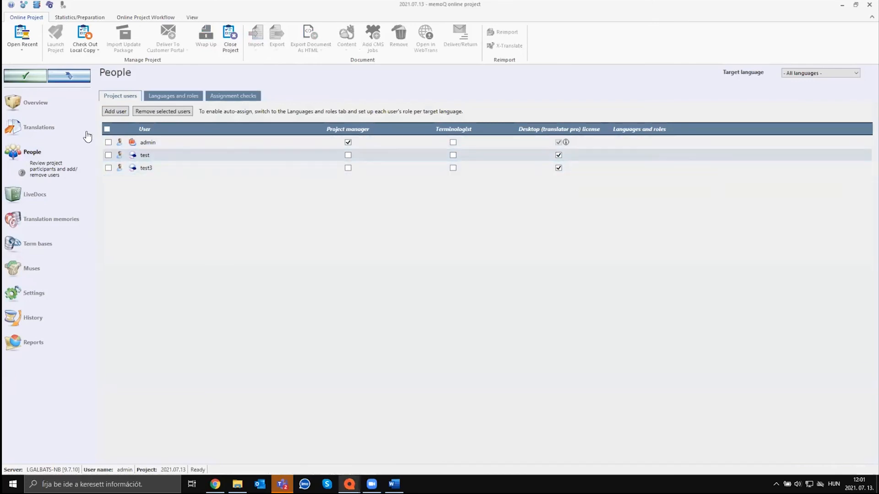
left_click(40, 128)
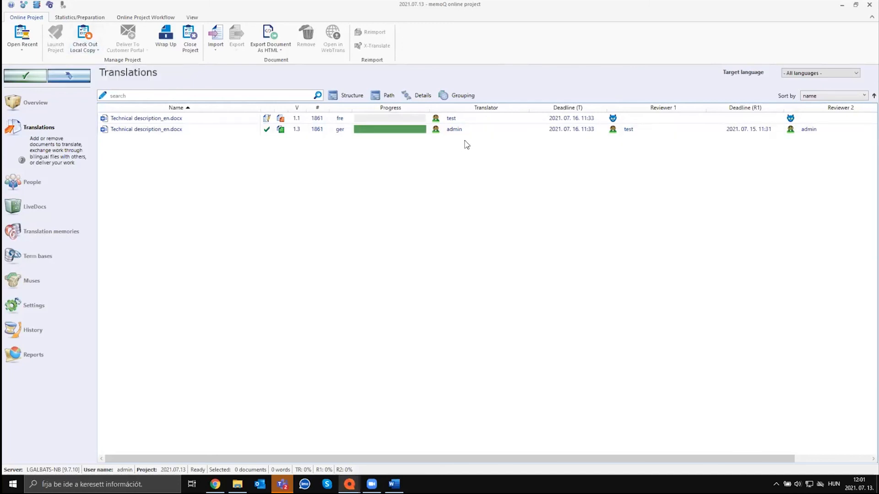
Check which users can be assigned as translator of the French document, and dismiss the list without choosing one.
left_click(469, 120)
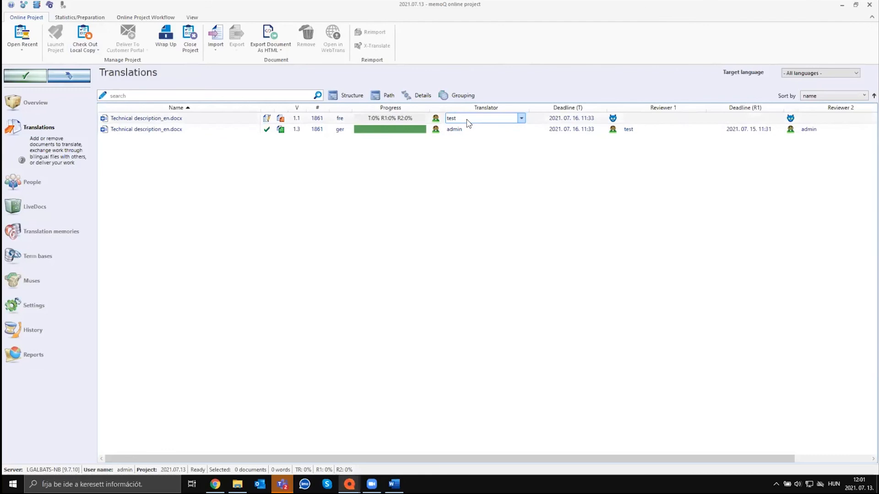
left_click(463, 120)
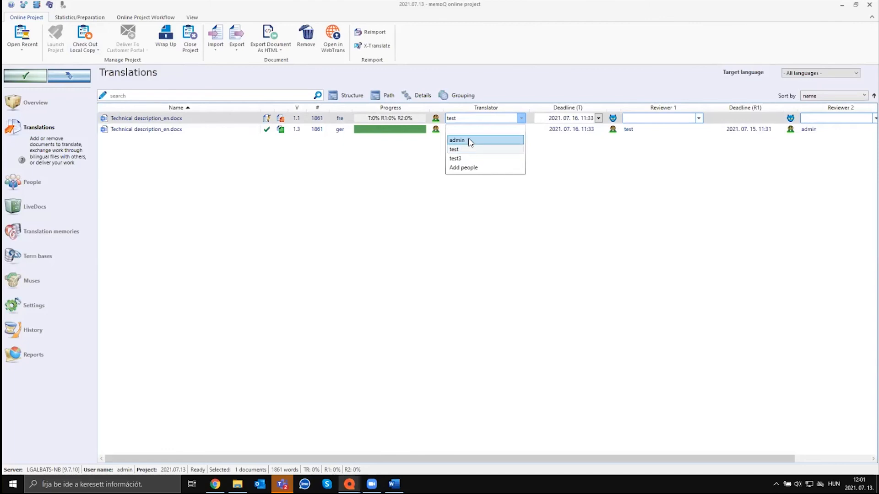
left_click(559, 160)
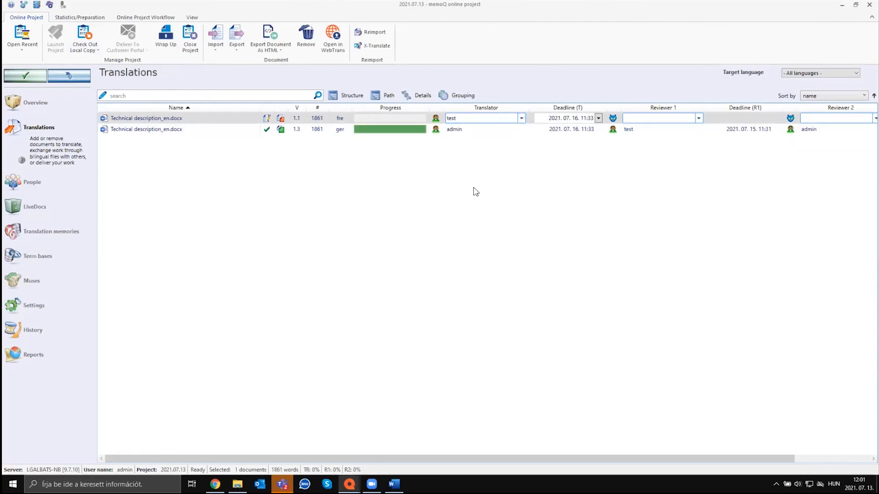
left_click(366, 201)
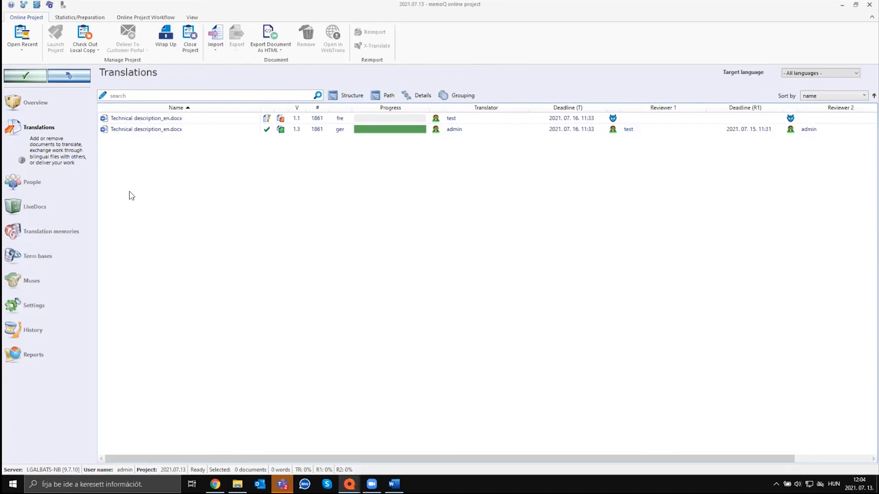
Inspect the file formats offered for a bilingual export of the German document, and close the wizard without exporting.
right_click(163, 132)
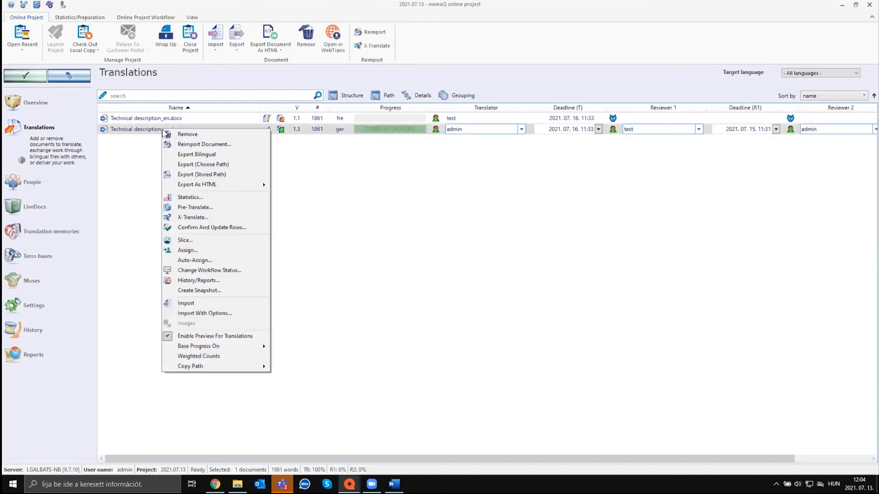
left_click(230, 156)
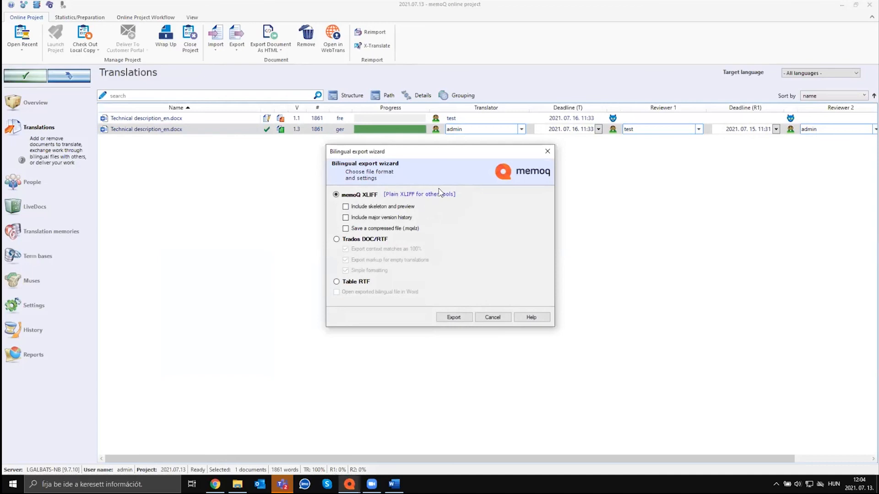
left_click(548, 153)
Check the CAL licenses in use in the server administrator, and close the administrator window.
left_click(50, 5)
left_click(344, 104)
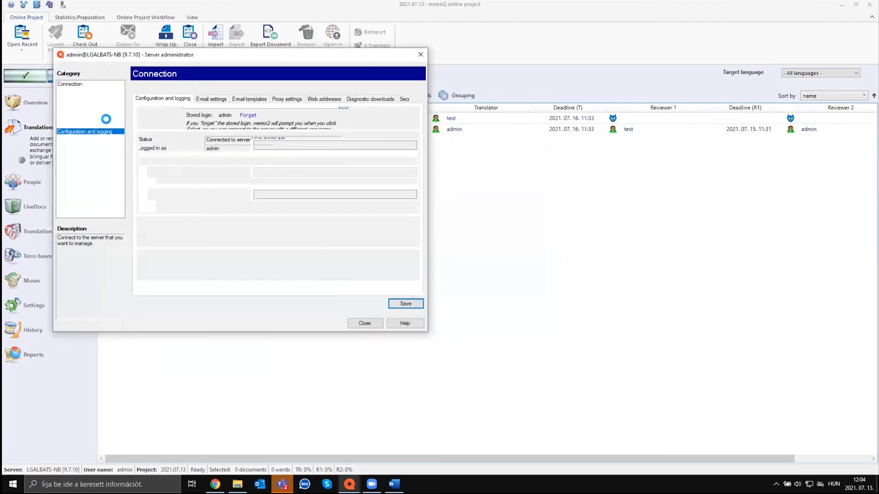
left_click(80, 125)
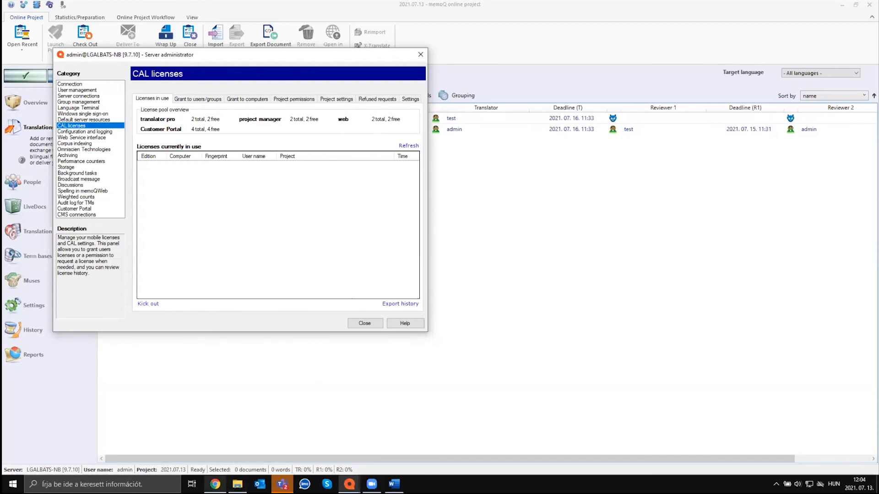
left_click(364, 323)
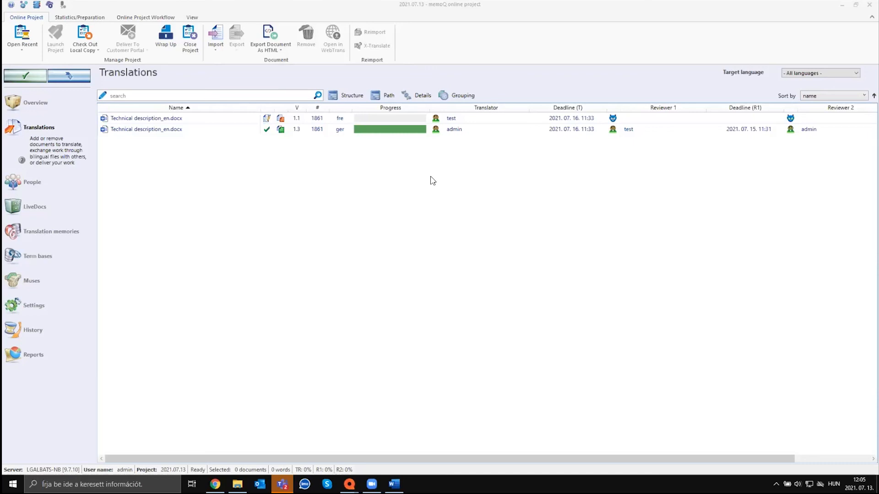
Switch to memoQweb in the browser and review the package tasks and the ongoing online tasks.
left_click(341, 130)
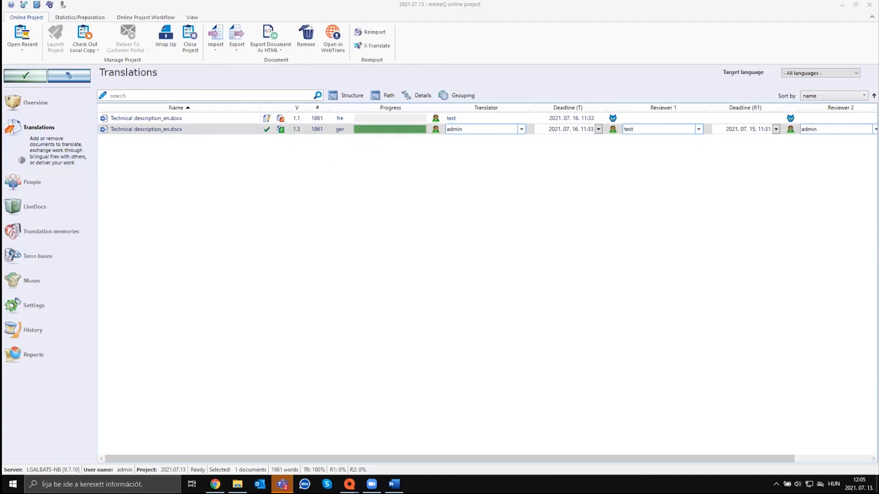
left_click(214, 483)
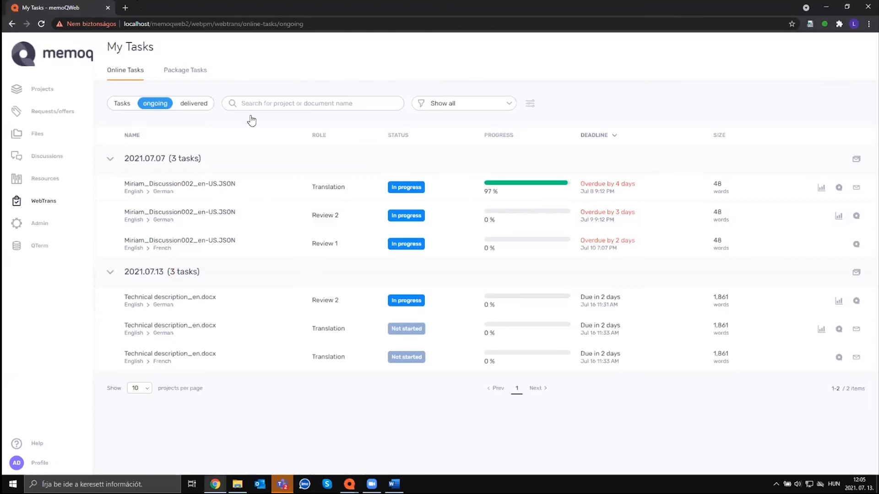
left_click(184, 70)
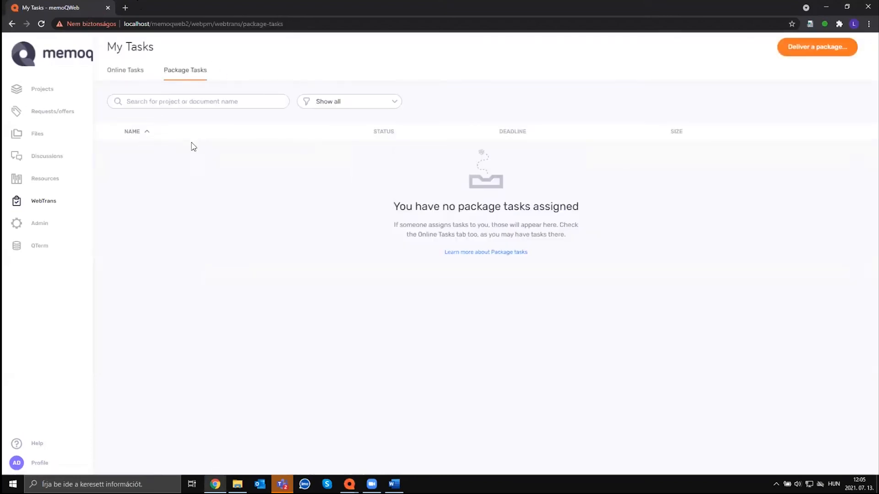
left_click(44, 204)
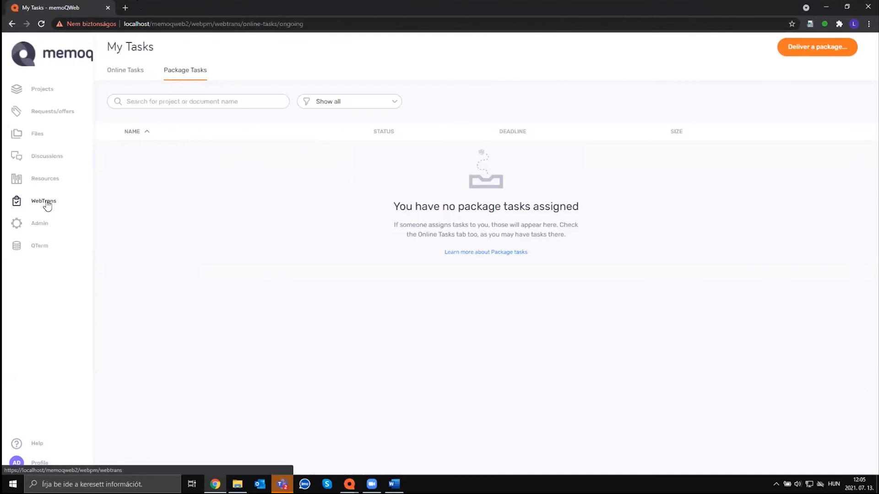
left_click(160, 279)
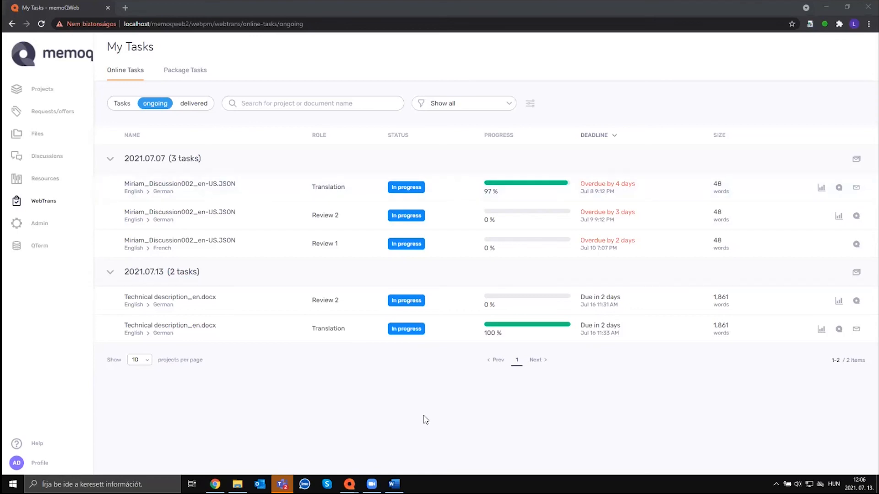
Switch to the memoQ 2021.07.13 online project and check the actions available for the German document.
mouse_move(349, 484)
left_click(322, 446)
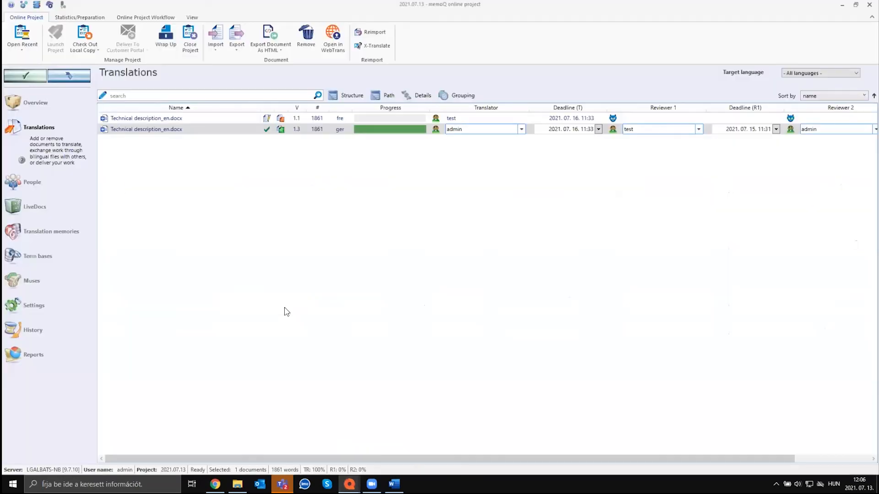
left_click(162, 131)
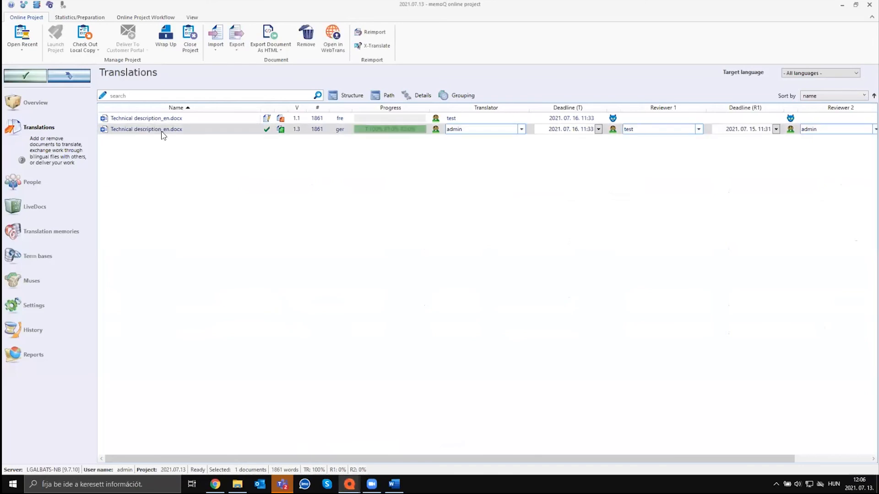
left_click(202, 132)
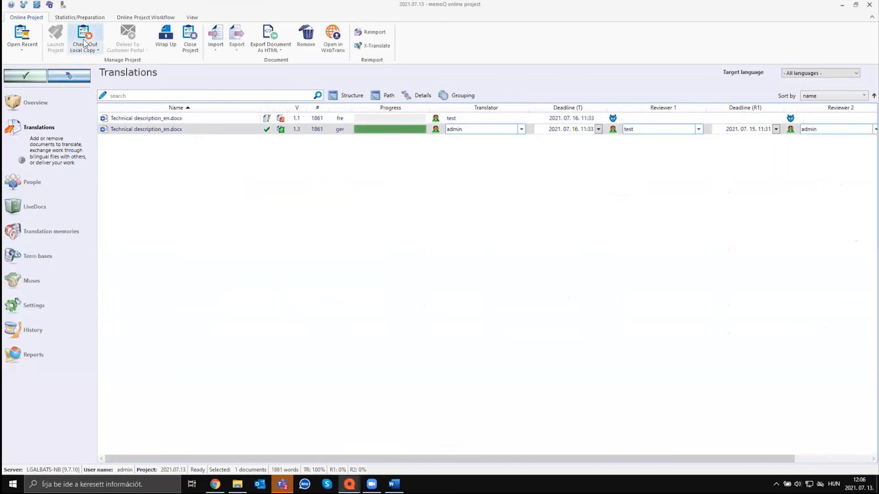
right_click(165, 129)
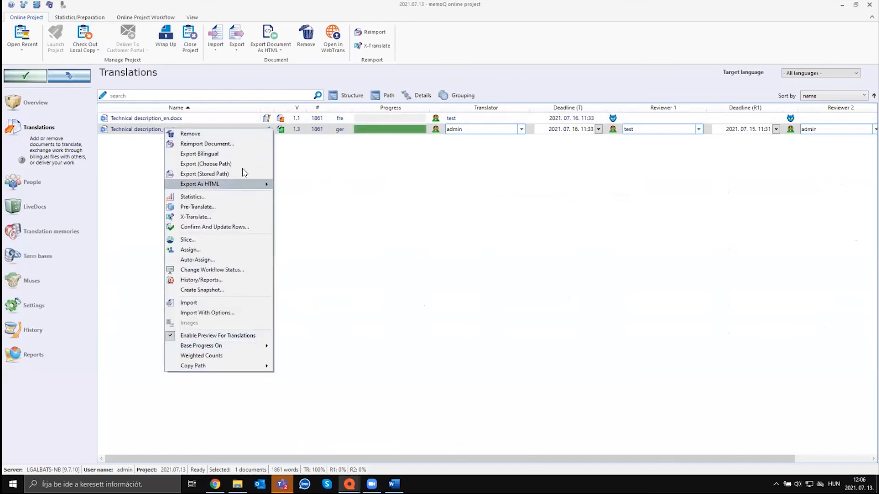
left_click(295, 301)
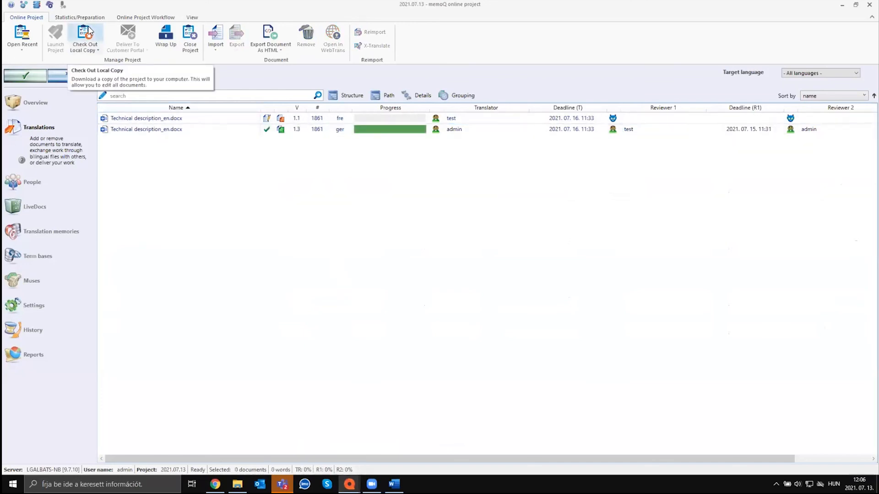
left_click(243, 130)
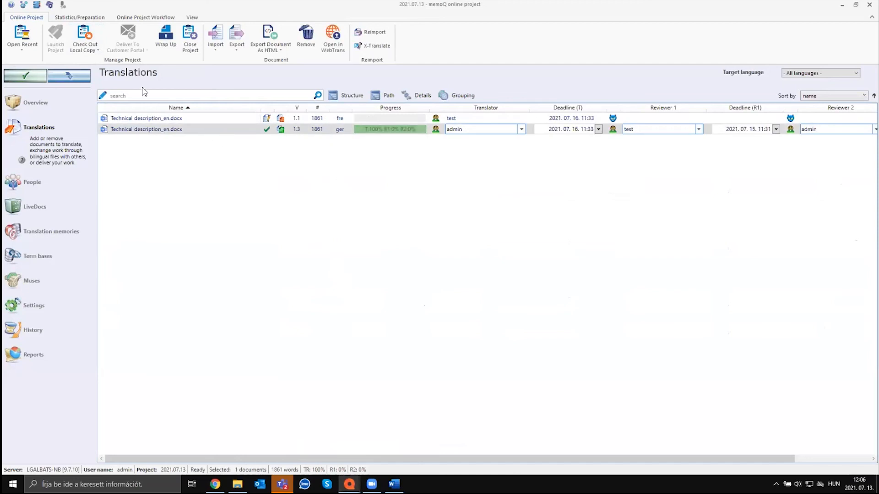
Open the server project template 2021.07.09 for editing from the resource console and go to its automated actions.
left_click(38, 8)
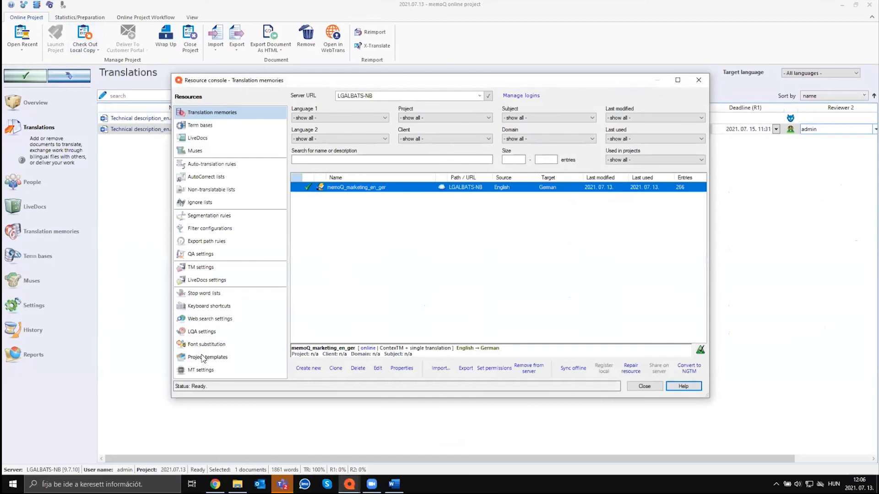
left_click(203, 357)
left_click(347, 222)
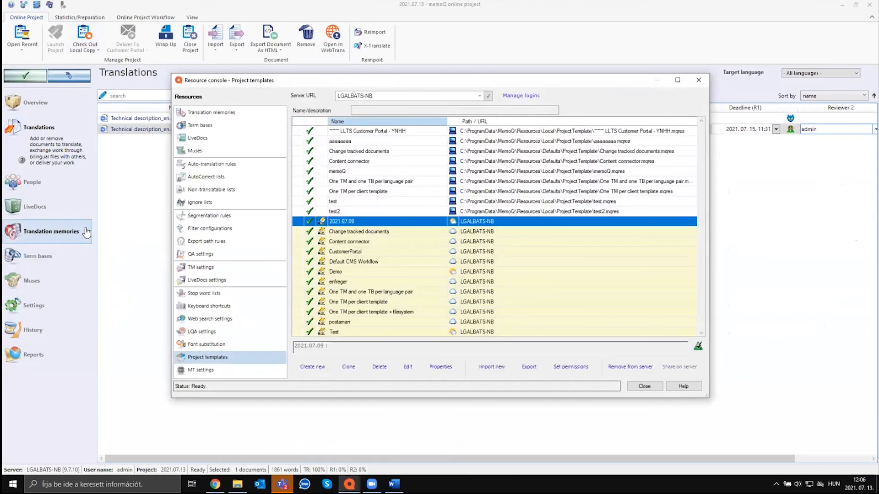
left_click(408, 367)
left_click(126, 303)
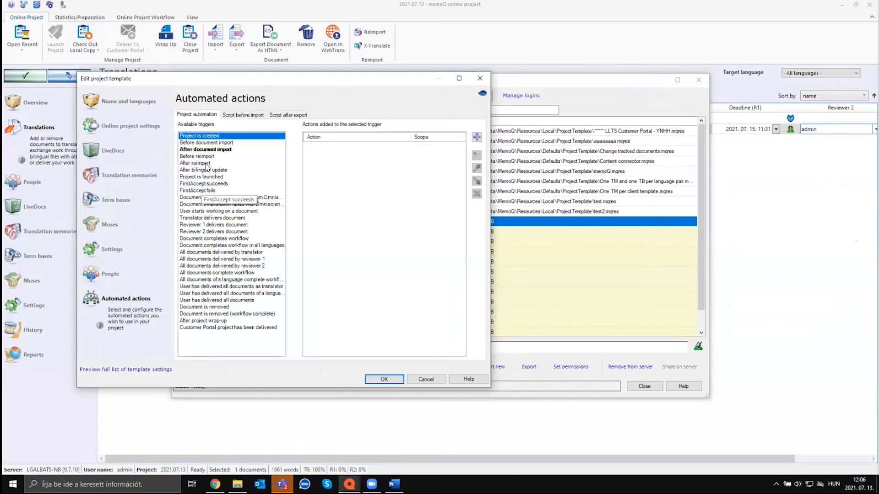
Add the Run QA and export report on server action to the Translator delivers document trigger, and save the template.
left_click(205, 218)
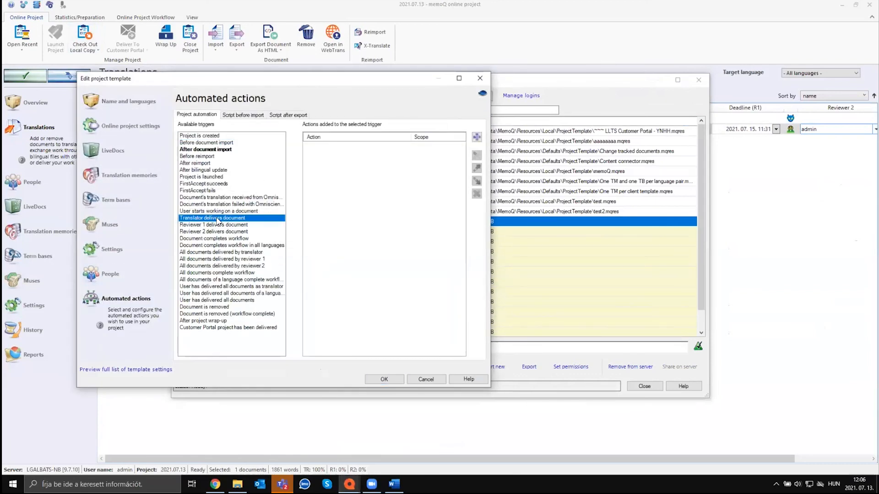
left_click(477, 137)
scroll(158, 146, "down", 2)
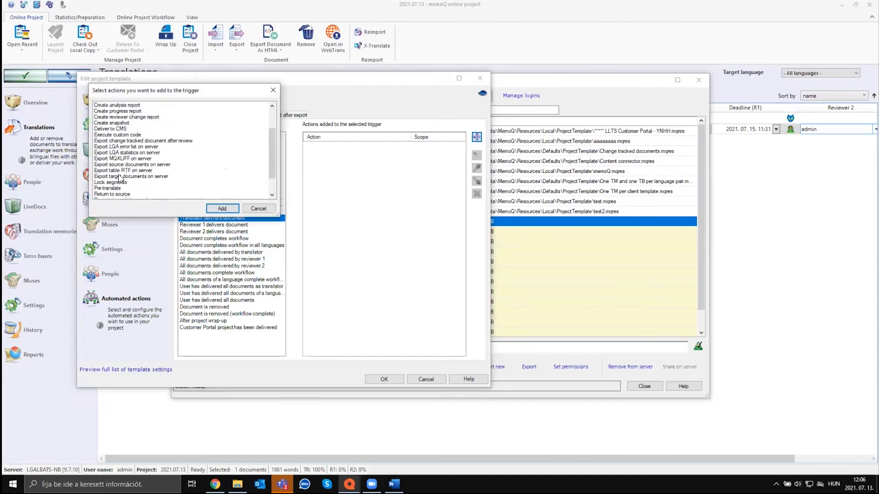
scroll(144, 151, "down", 1)
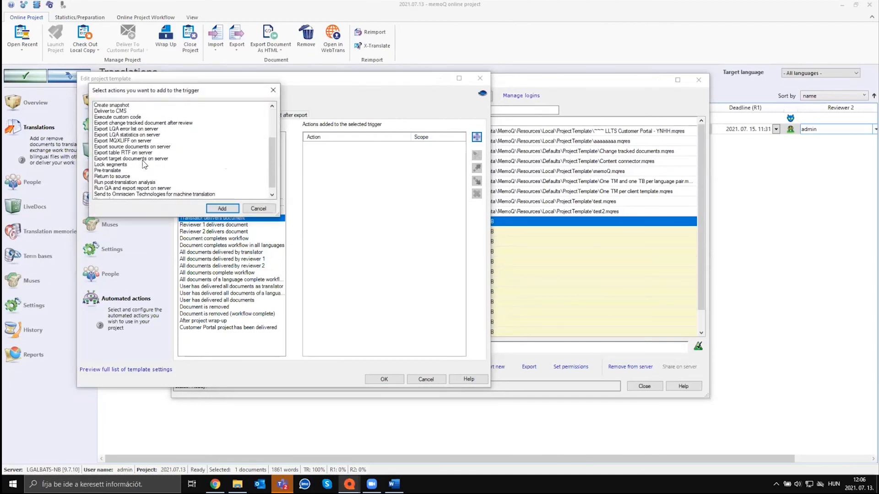
left_click(107, 189)
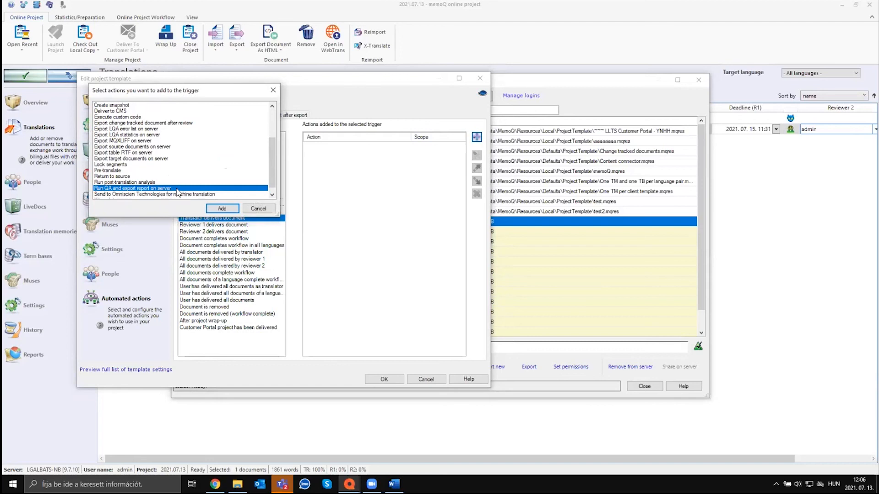
left_click(221, 209)
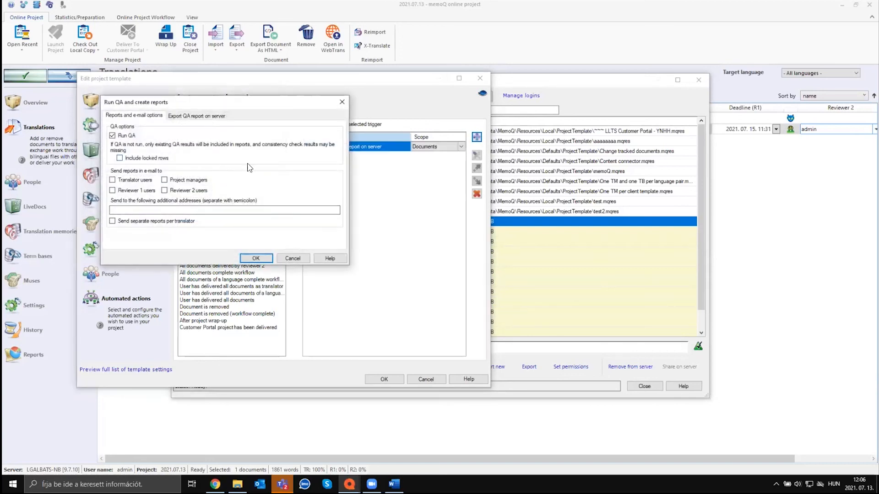
left_click(199, 116)
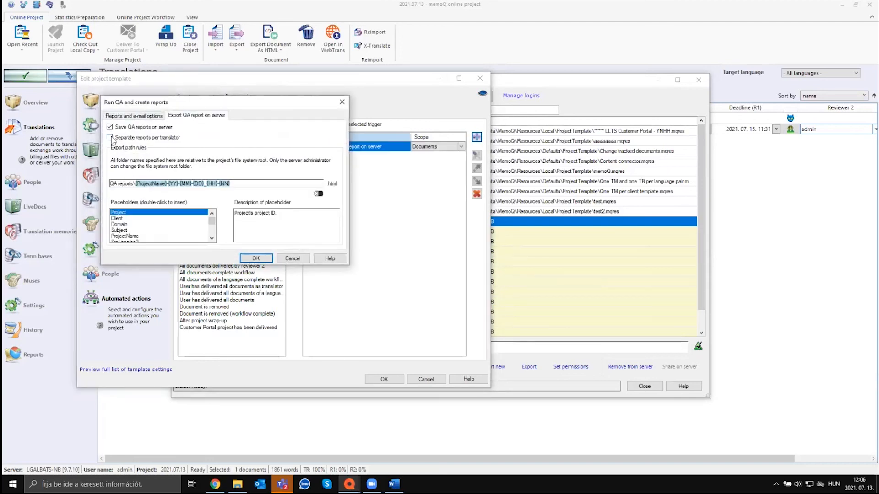
left_click(268, 258)
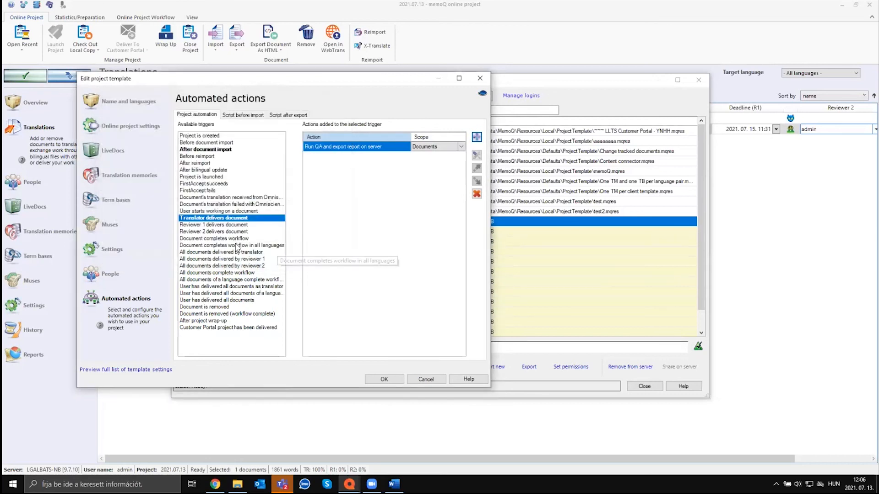
left_click(387, 380)
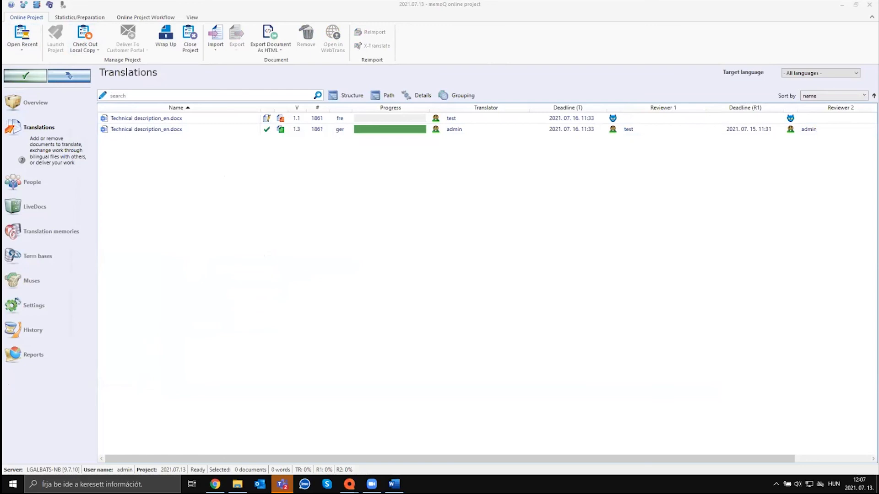
Assign the German document's translation through FirstAccept to admin, test and test3, and apply the change to the online project.
left_click(432, 267)
right_click(166, 133)
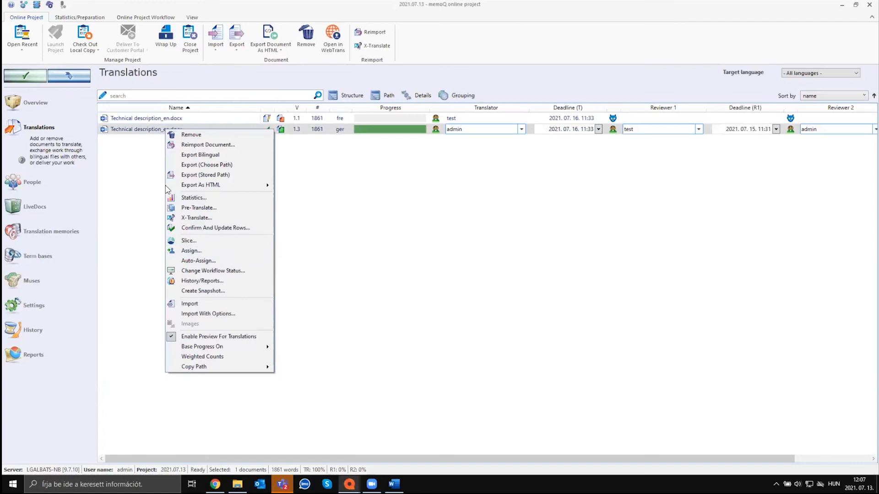
key("Escape")
right_click(186, 129)
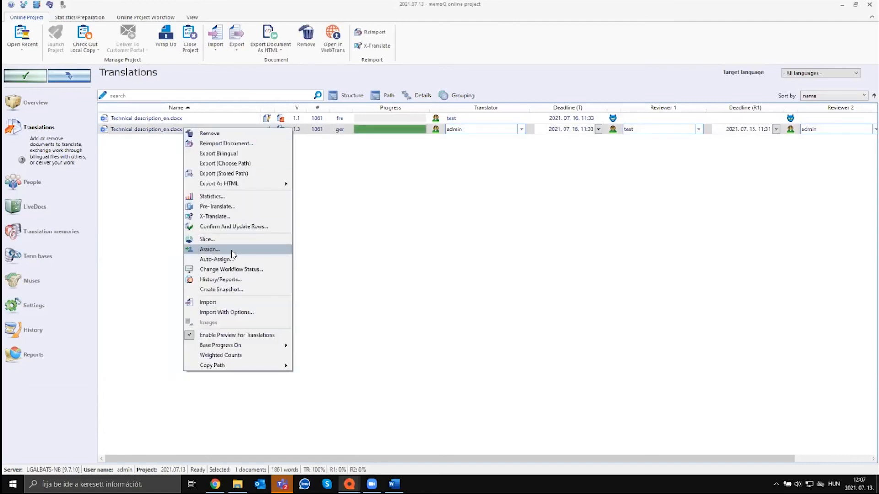
left_click(232, 250)
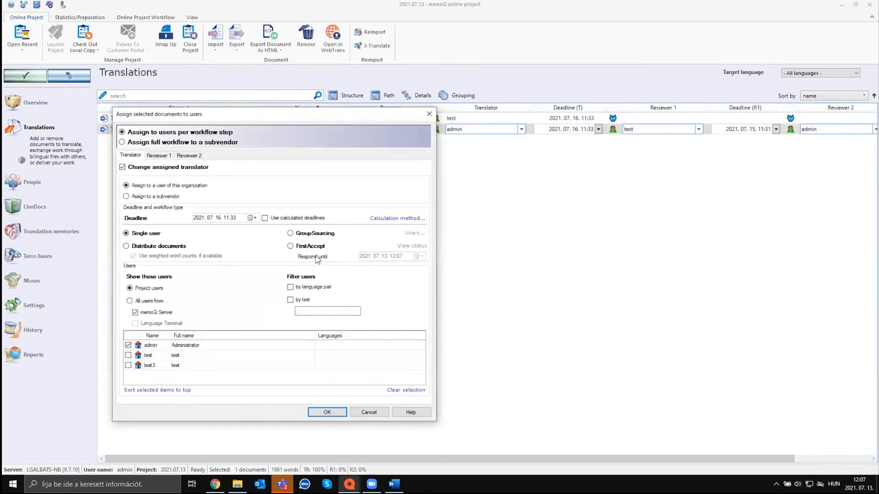
left_click(310, 248)
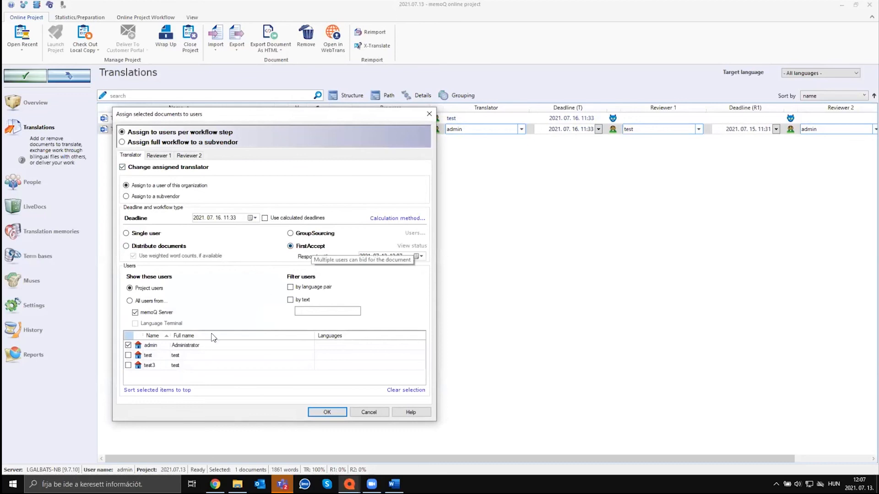
left_click(136, 355)
left_click(137, 366)
left_click(326, 412)
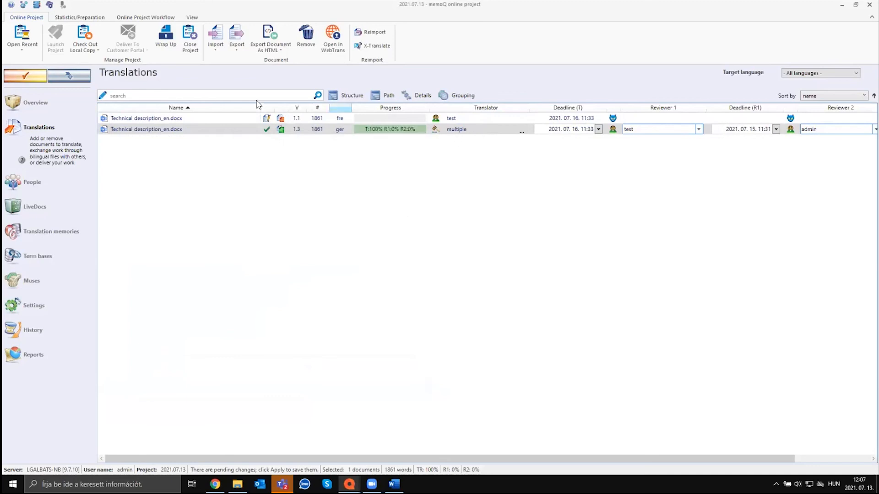
left_click(25, 75)
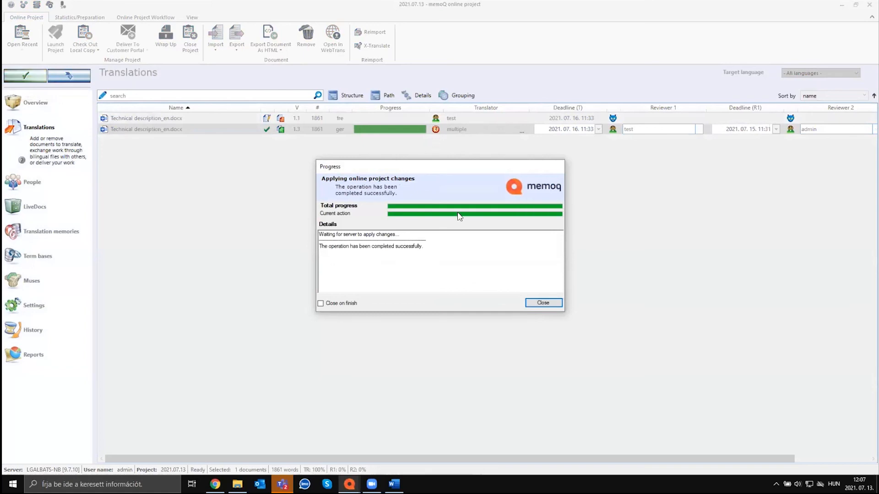
left_click(531, 303)
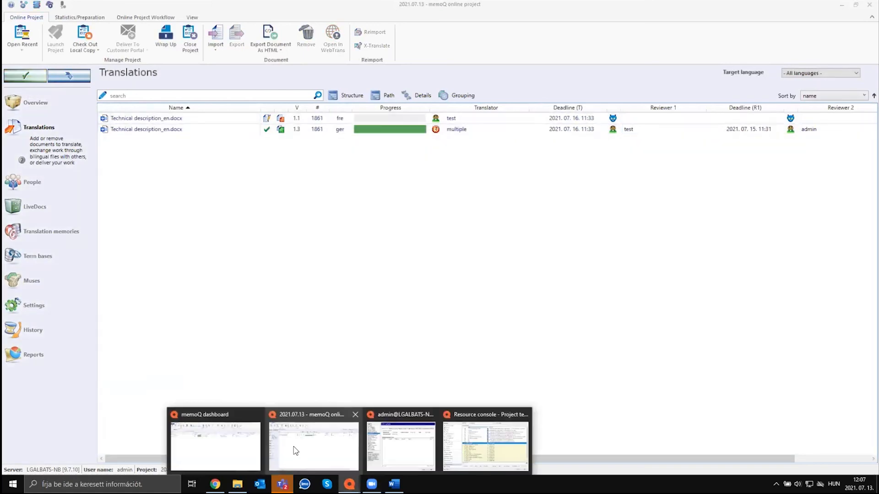
Open the existing local copy of the 2021.07.13 project and synchronize it with the server.
left_click(83, 32)
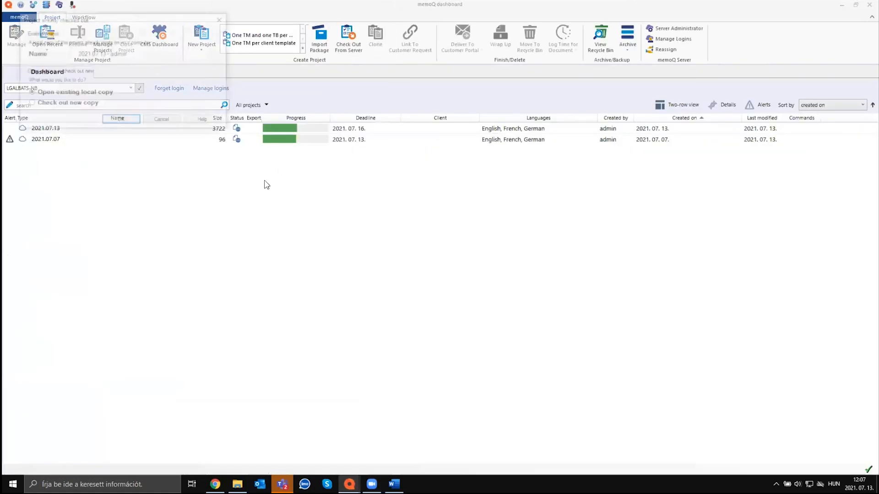
left_click(123, 120)
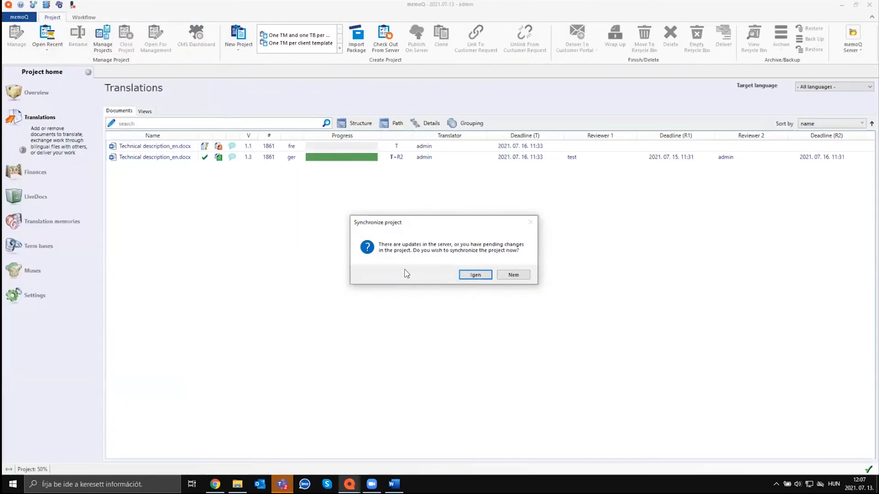
left_click(474, 274)
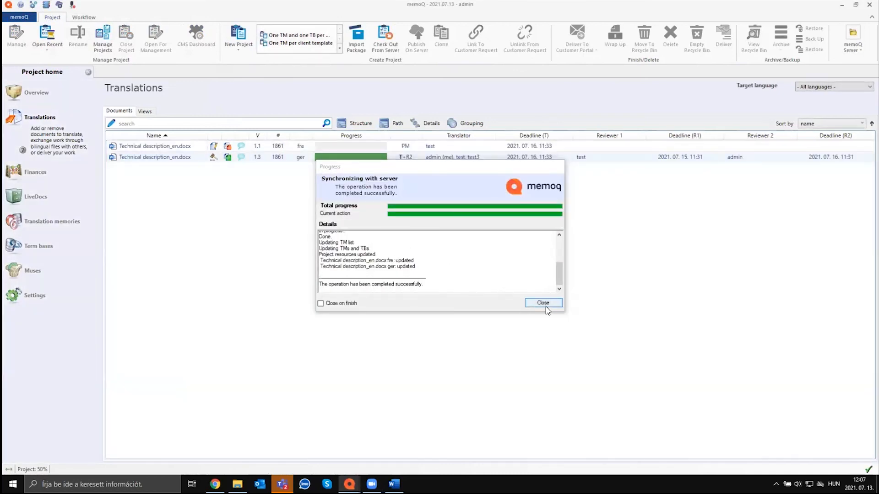
left_click(544, 304)
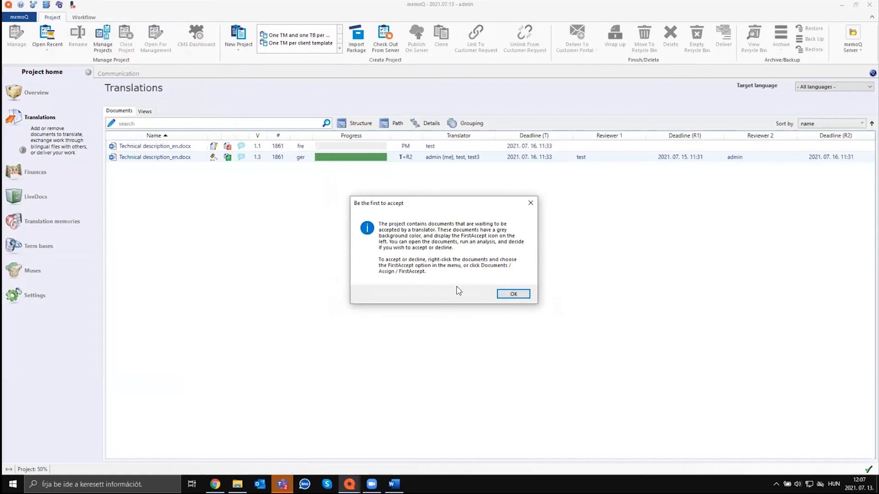
left_click(513, 295)
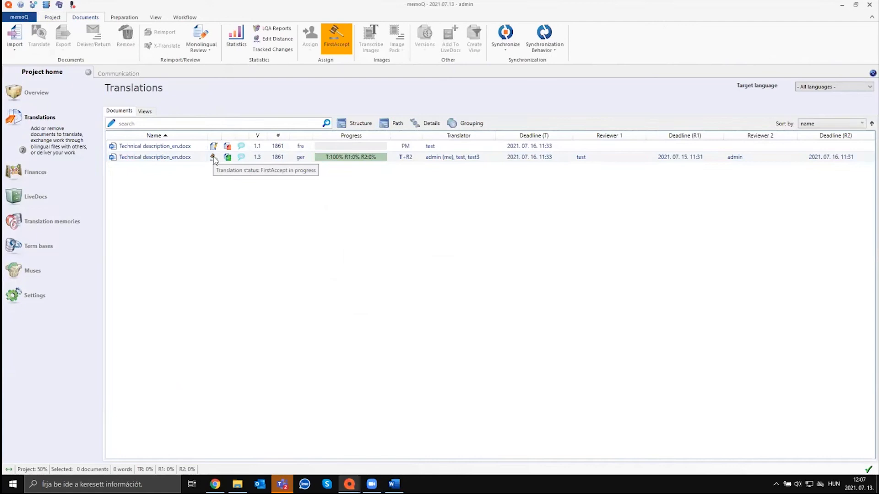
Open the German document awaiting FirstAccept, look through its segments in the editor, and return to the project's document list.
double_click(183, 157)
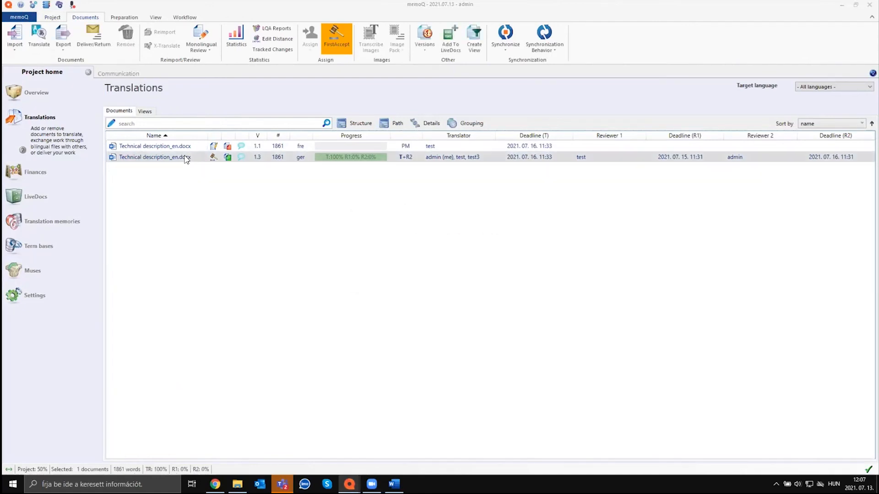
left_click(511, 281)
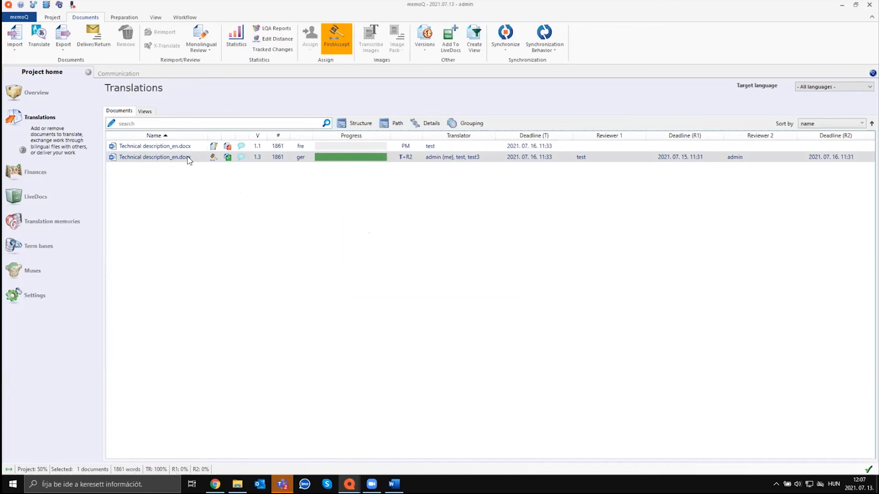
left_click(349, 6)
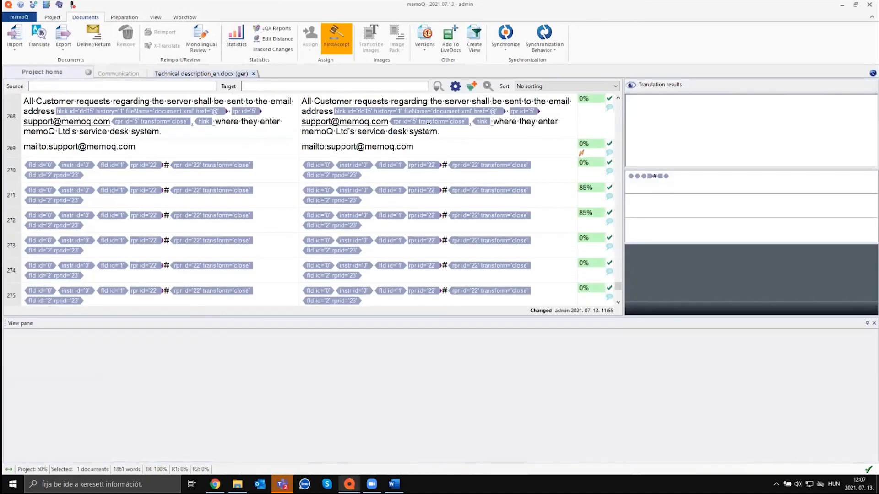
left_click(432, 149)
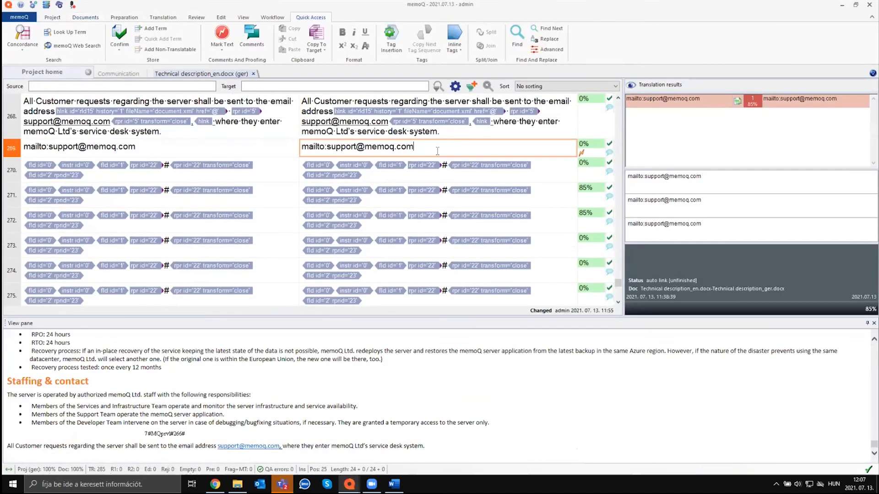
left_click_drag(619, 287, 618, 107)
left_click(50, 76)
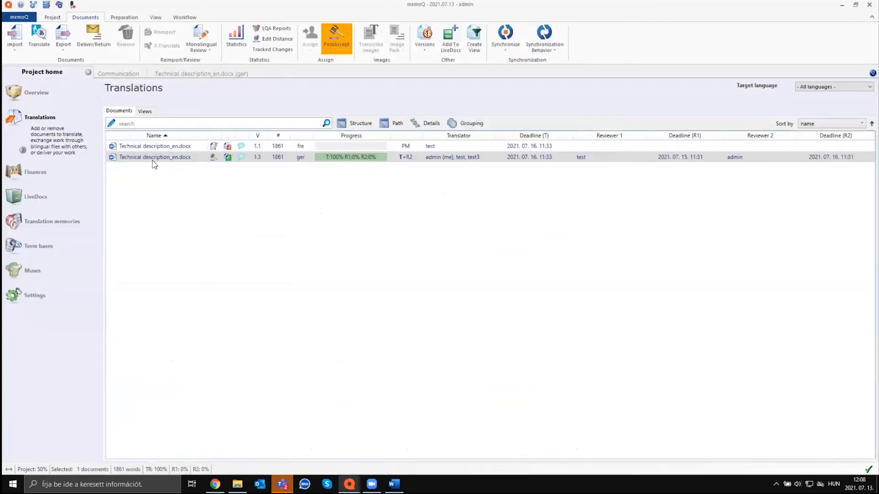
Accept the German document as Translator through FirstAccept and finish synchronizing the local project with the server.
right_click(152, 158)
mouse_move(206, 292)
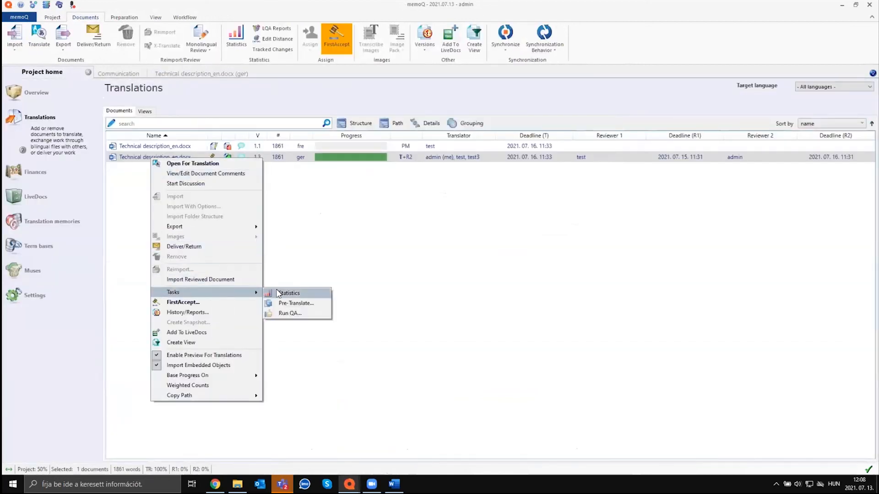
left_click(302, 294)
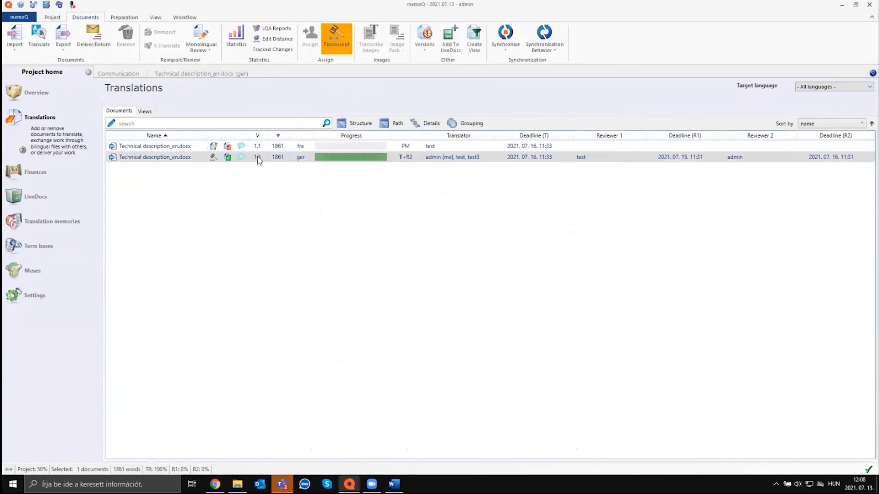
left_click(335, 40)
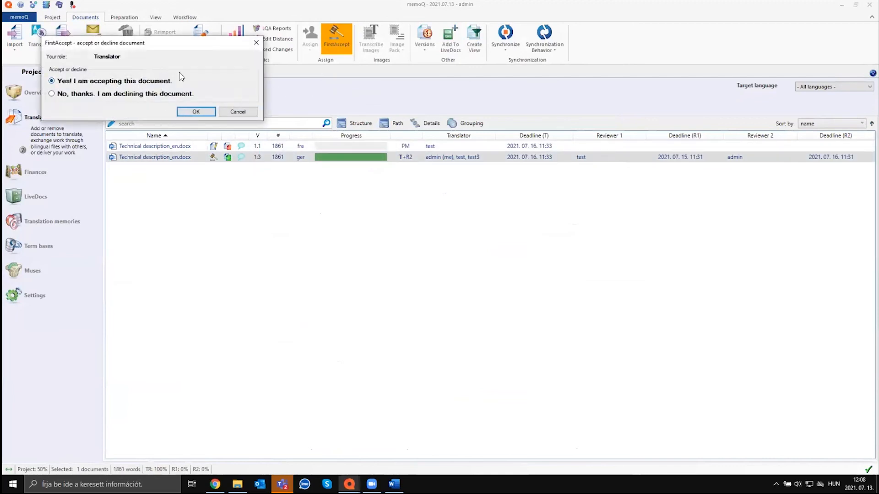
left_click(86, 93)
left_click(237, 112)
left_click(337, 39)
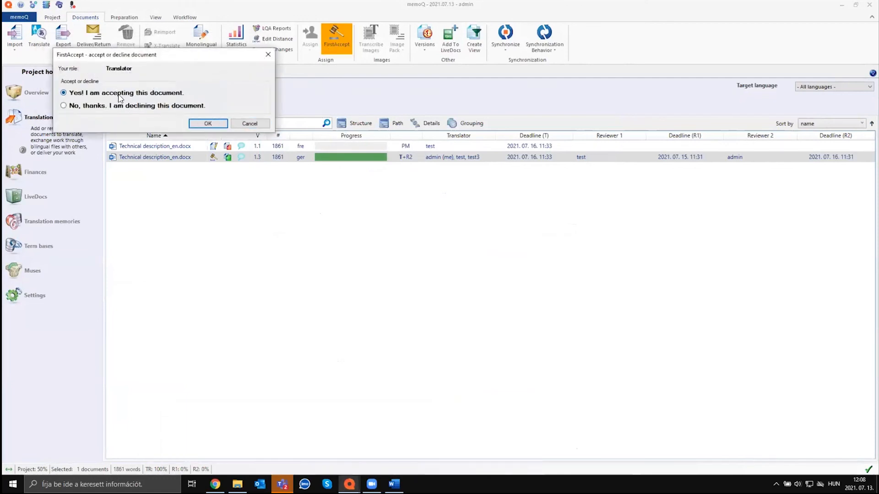
left_click(208, 124)
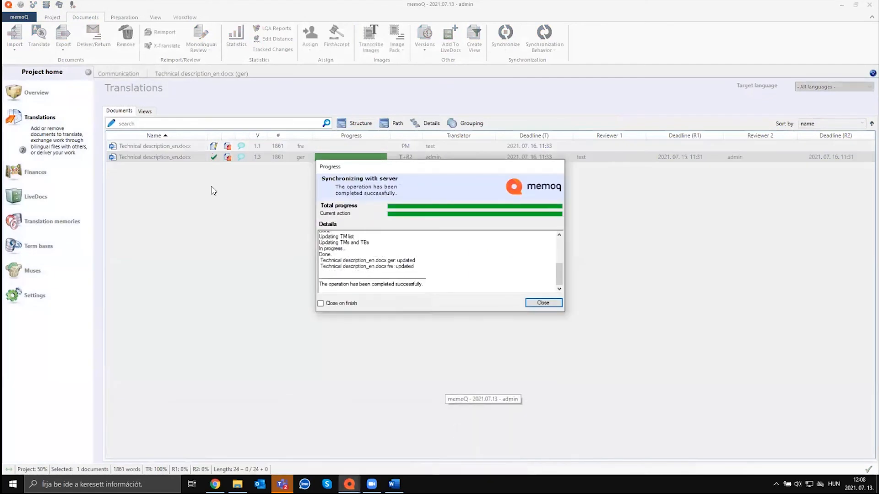
left_click(534, 303)
Switch to the 2021.07.13 online project window and set the German document's translator assignment to GroupSourcing for users of this organization.
mouse_move(350, 484)
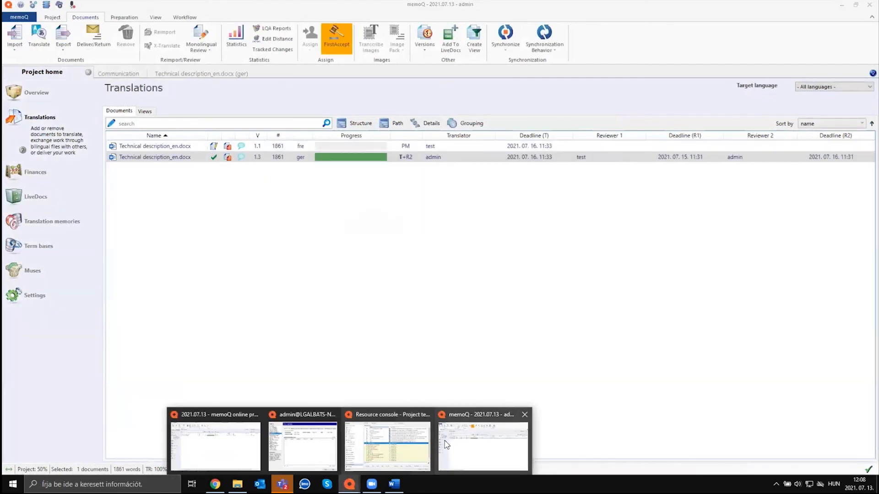
left_click(245, 431)
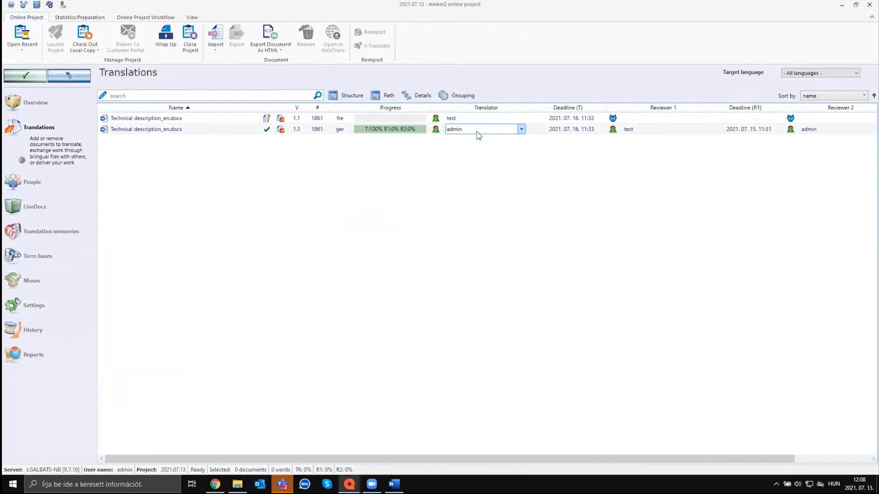
right_click(287, 132)
left_click(322, 252)
left_click(90, 149)
left_click(98, 138)
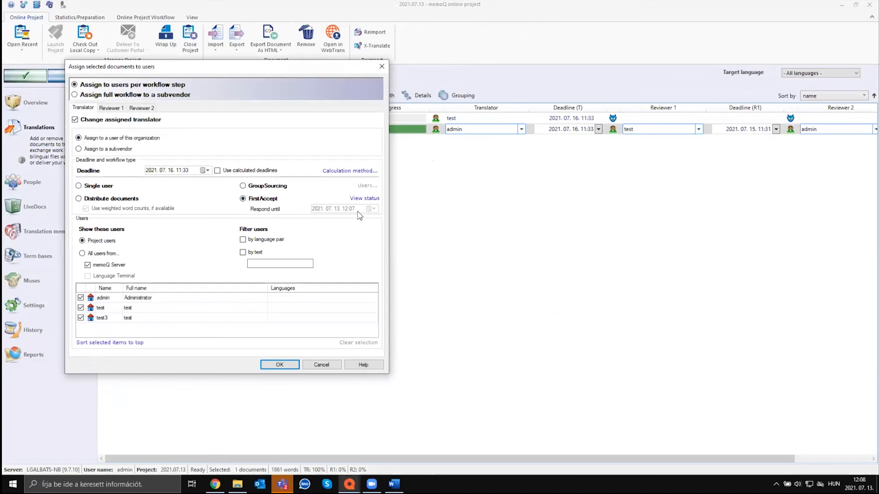
left_click(264, 190)
left_click(278, 364)
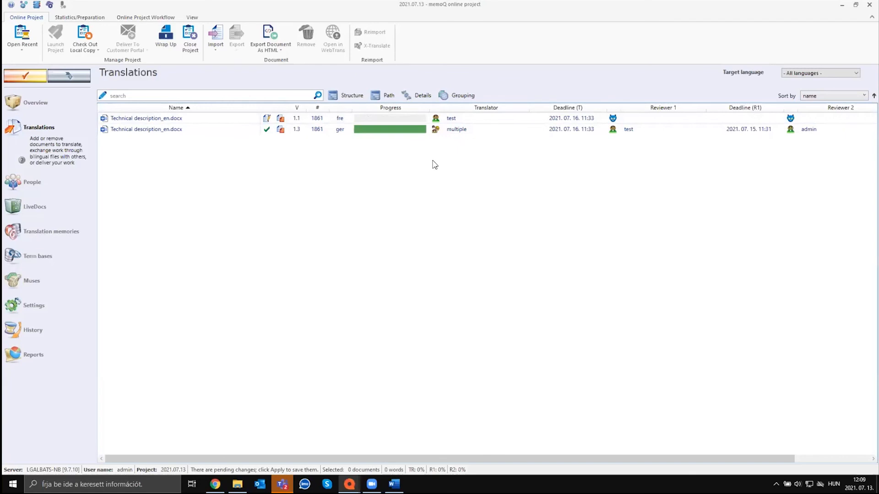
left_click(653, 131)
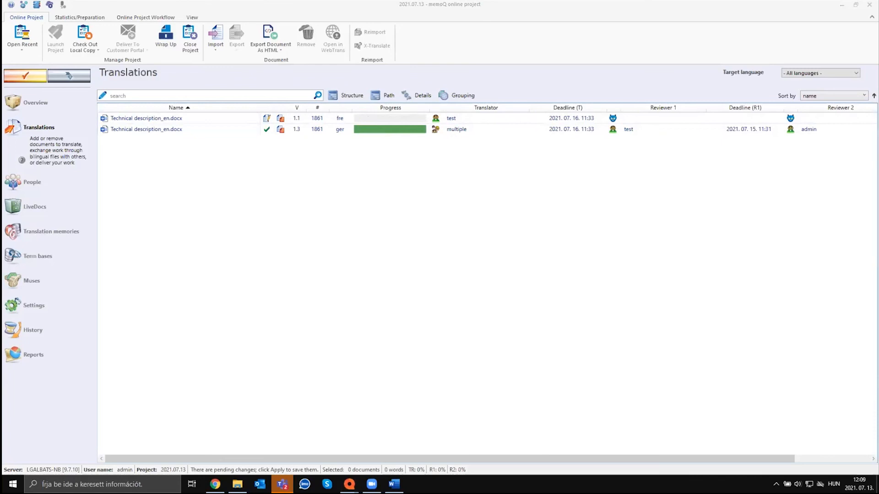
Examine the file formats supported for importing into the memoQ_Marketing term base in the Resource console, and cancel the import.
left_click(36, 6)
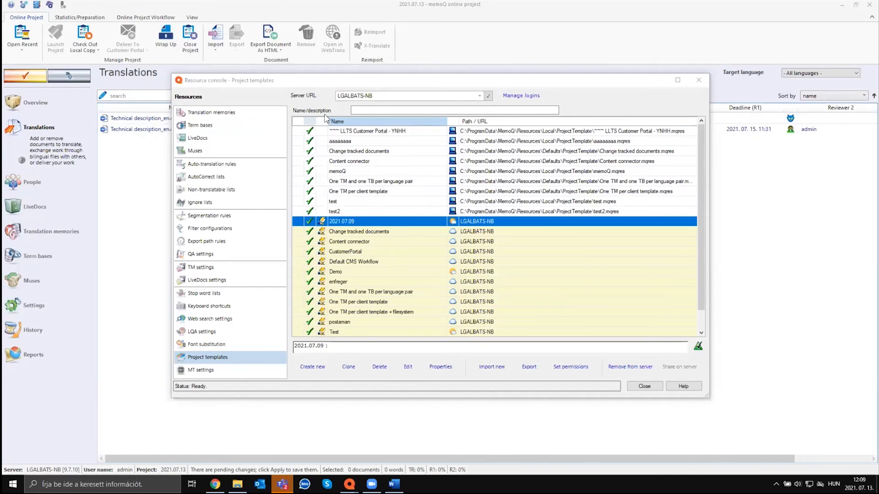
left_click(192, 128)
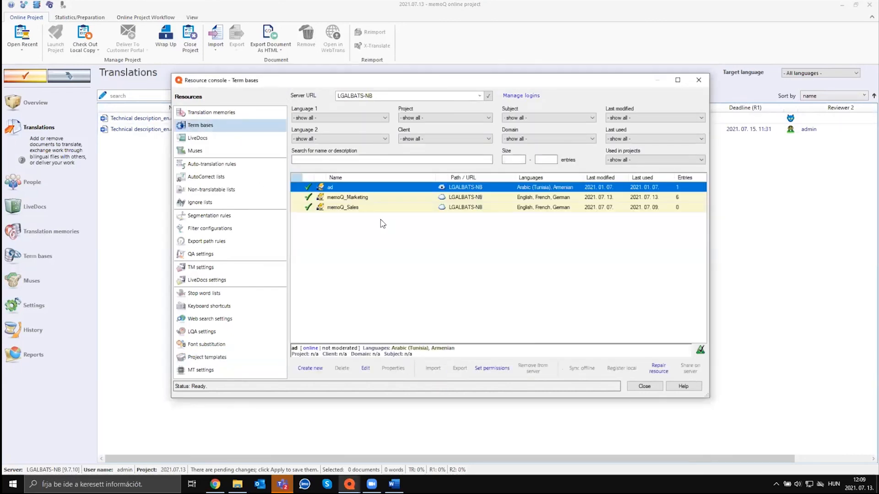
left_click(350, 196)
left_click(434, 369)
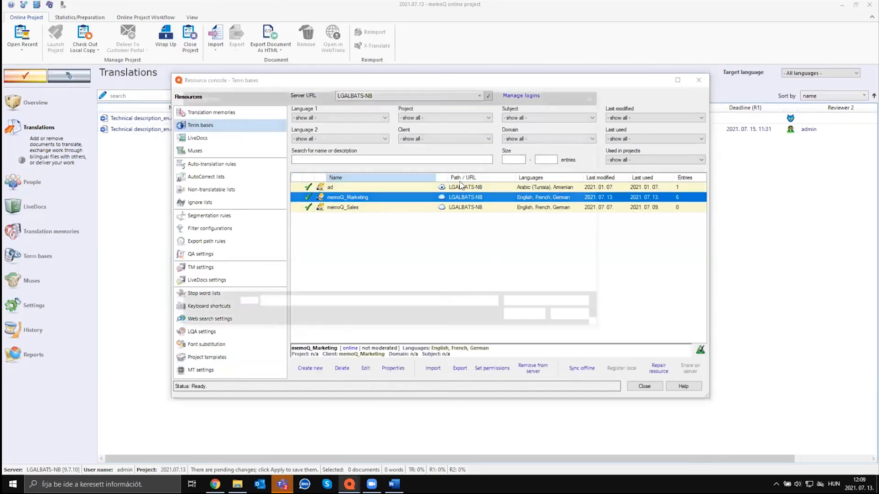
left_click(535, 305)
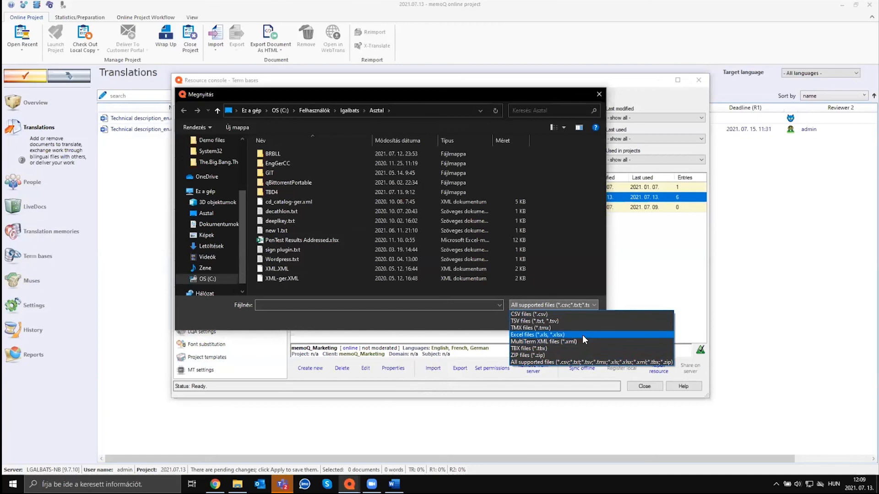
left_click(468, 320)
left_click(581, 318)
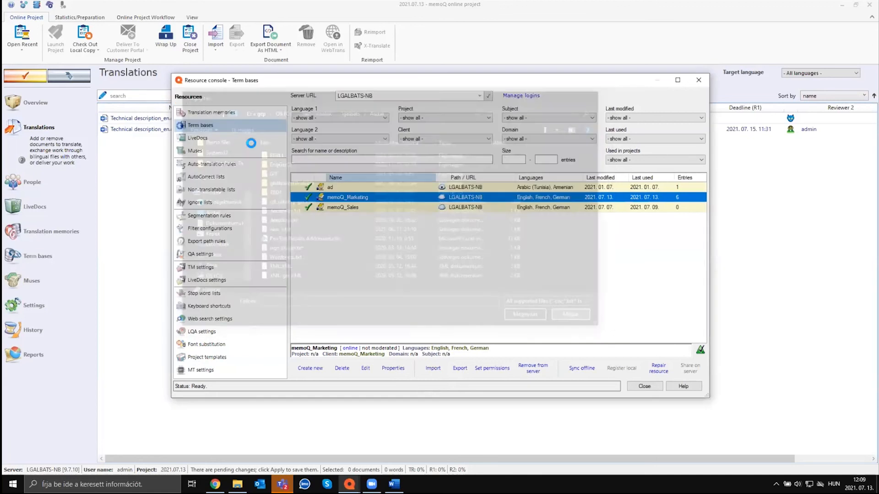
Examine the file formats supported for importing into the memoQ_marketing_en_ger translation memory.
left_click(212, 113)
left_click(440, 367)
left_click(532, 306)
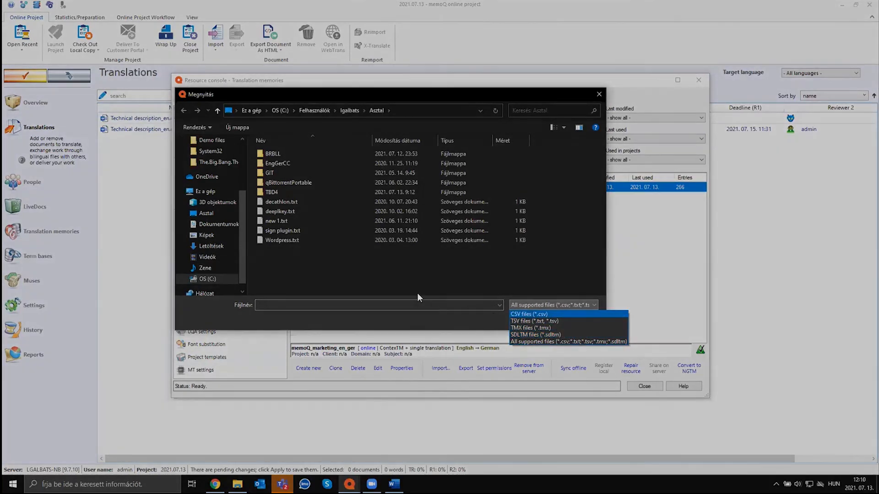
left_click(416, 294)
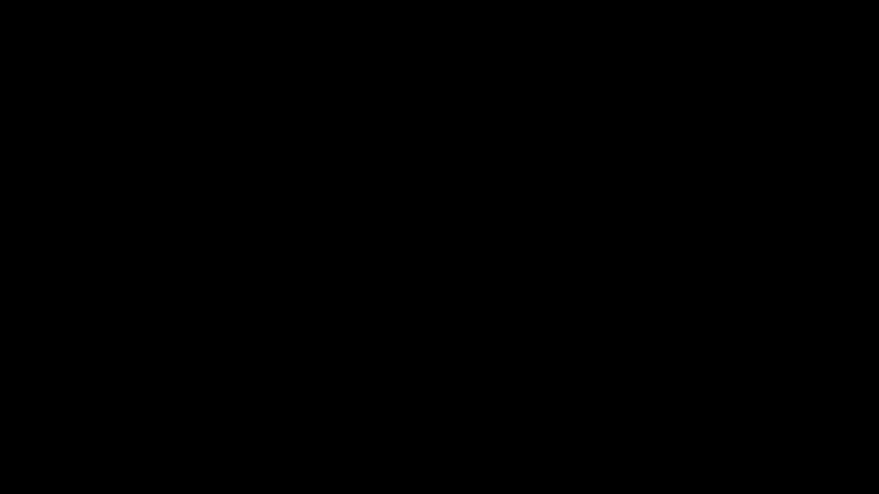